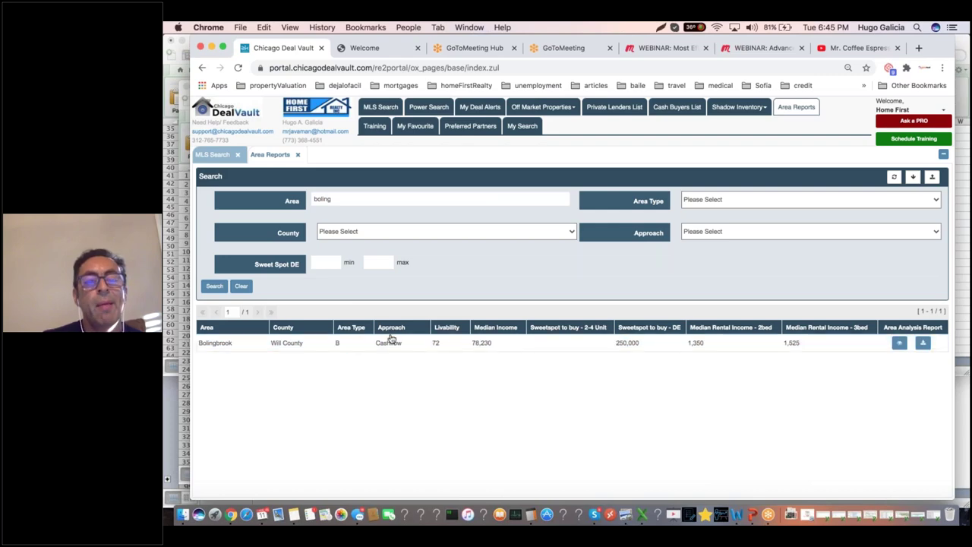
left_click(389, 348)
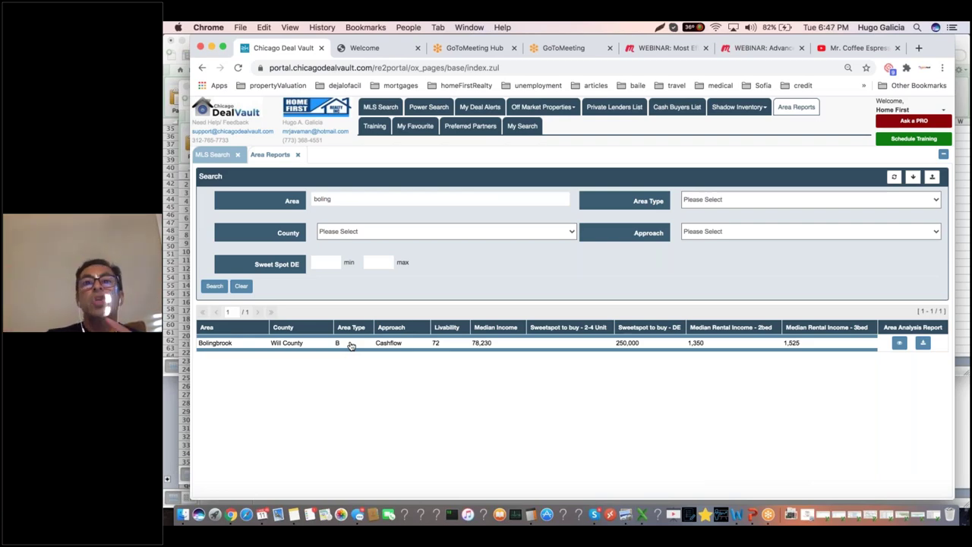
- Open the Bolingbrook area analysis report and skim its first pages
left_click(899, 344)
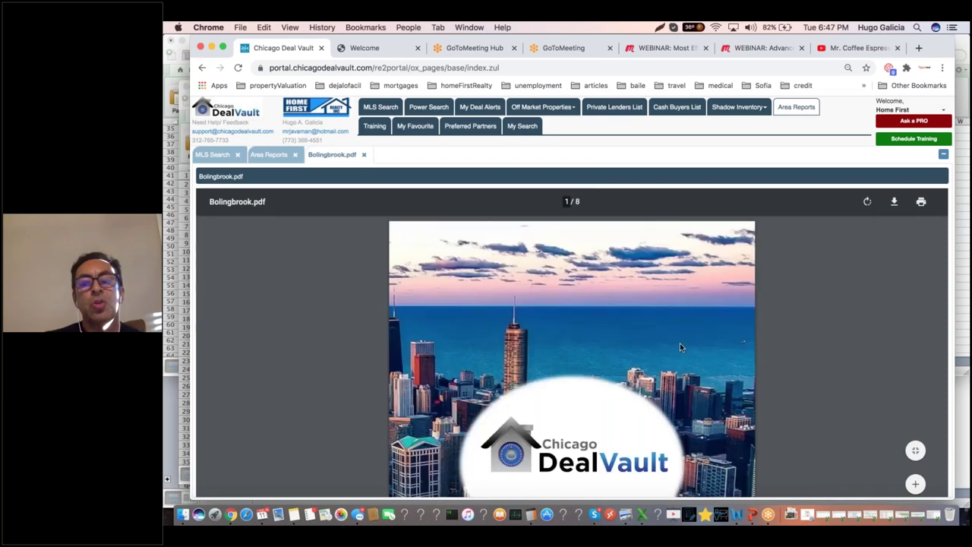
scroll(680, 347, "down", 3)
scroll(680, 347, "down", 10)
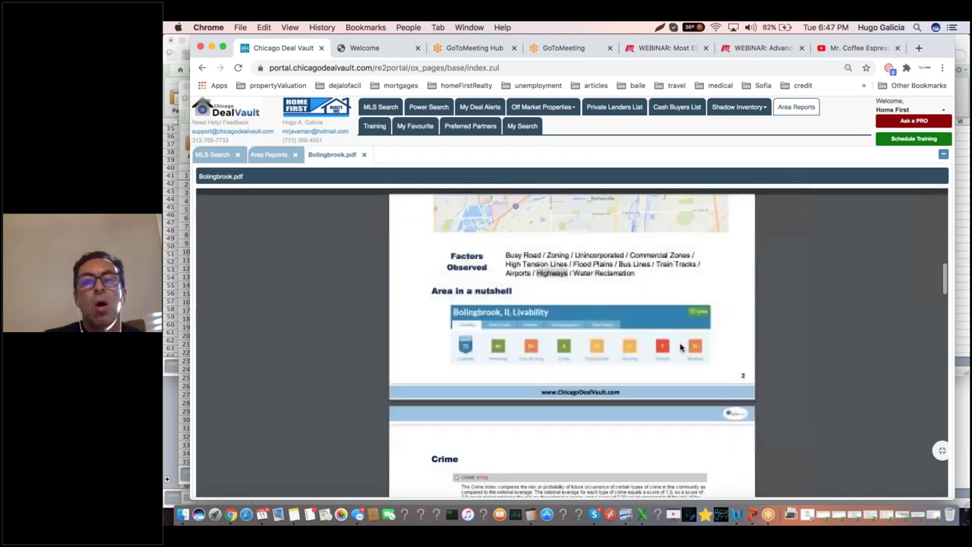
scroll(683, 347, "up", 1)
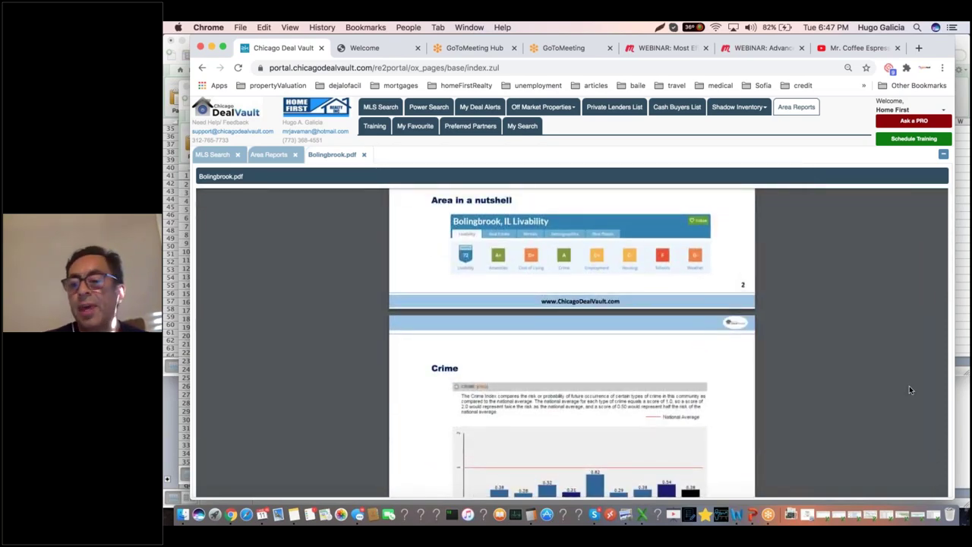
- Zoom the report out to fit the page width and scroll to the Livability grades (72 overall)
left_click(928, 470)
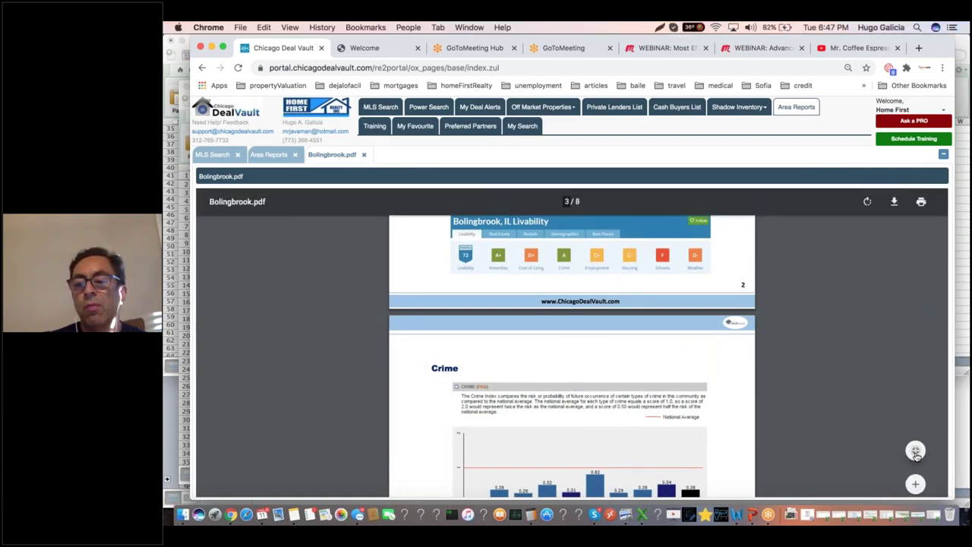
left_click(916, 451)
left_click(915, 452)
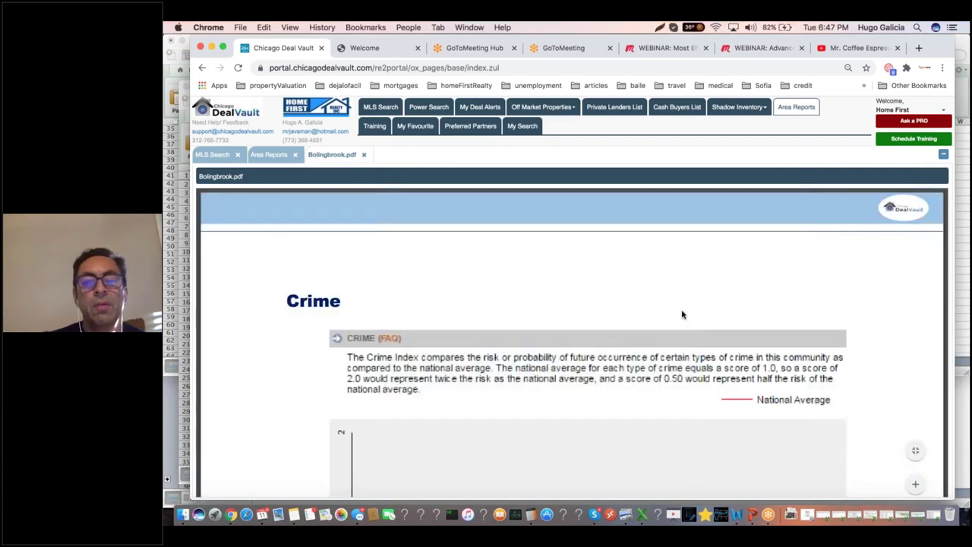
scroll(682, 314, "down", 10)
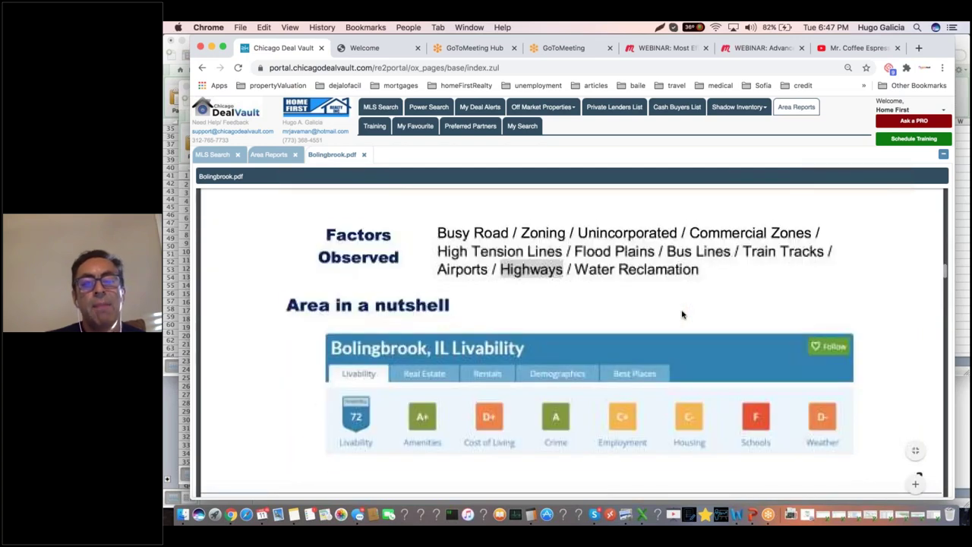
scroll(682, 314, "down", 3)
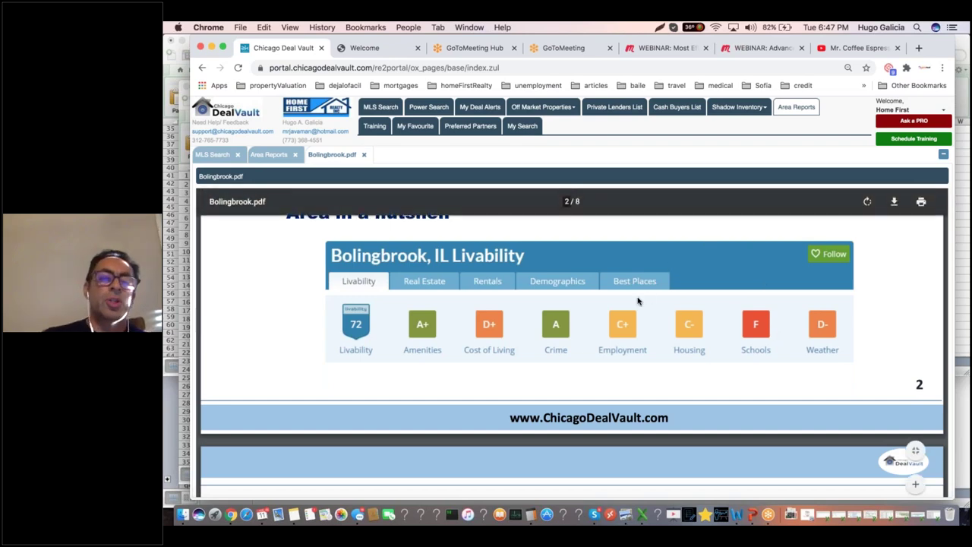
- Scroll through the Bolingbrook Crime, Schools and Income pages to Population (31.59% growth since 2000)
scroll(637, 301, "down", 10)
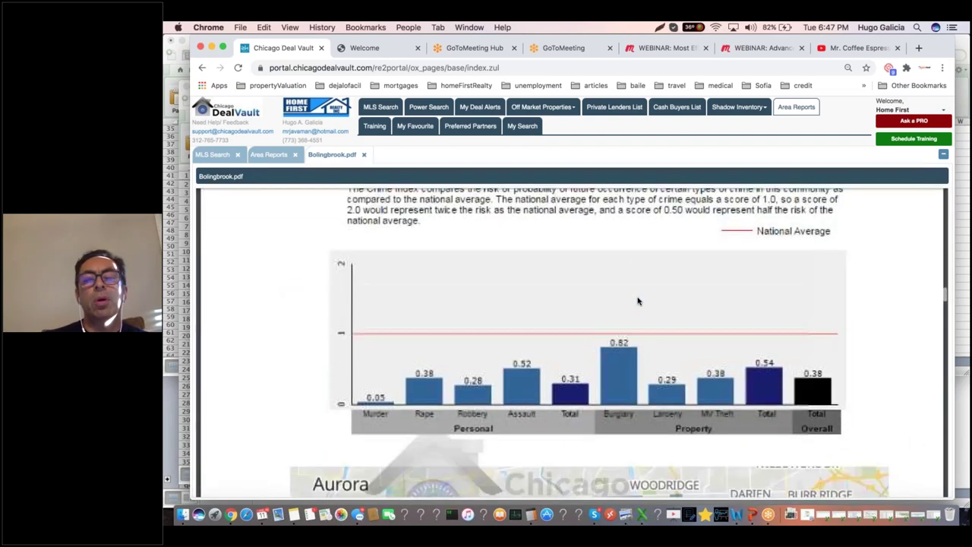
scroll(638, 302, "down", 10)
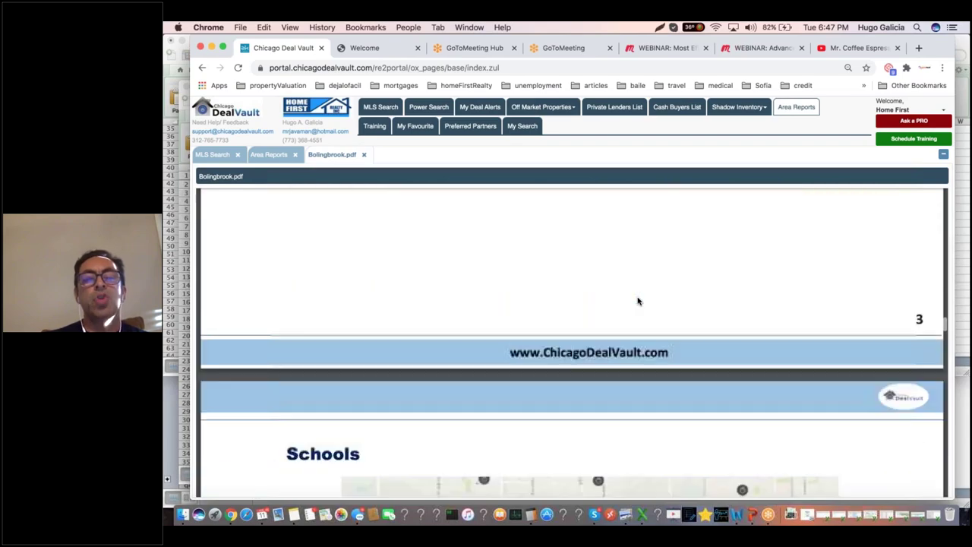
scroll(638, 302, "down", 10)
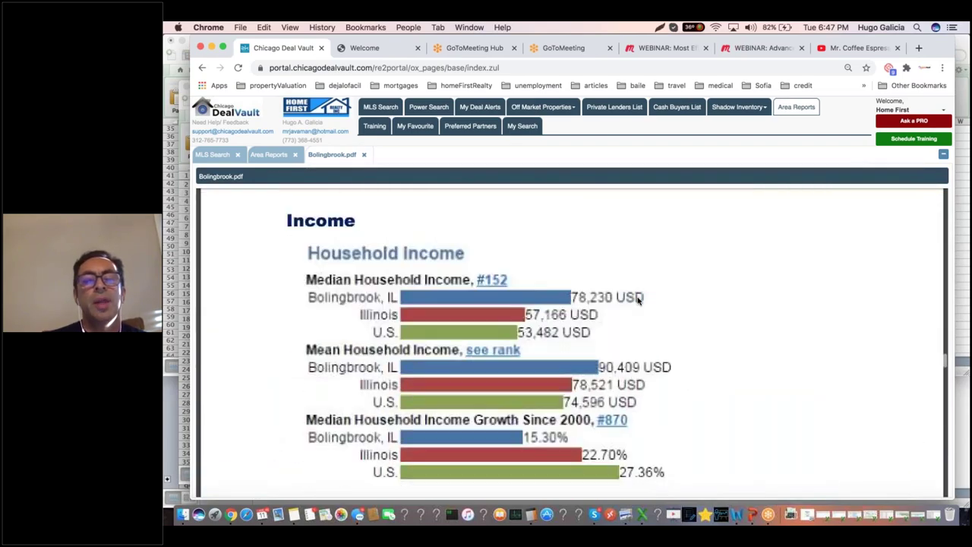
scroll(638, 301, "down", 10)
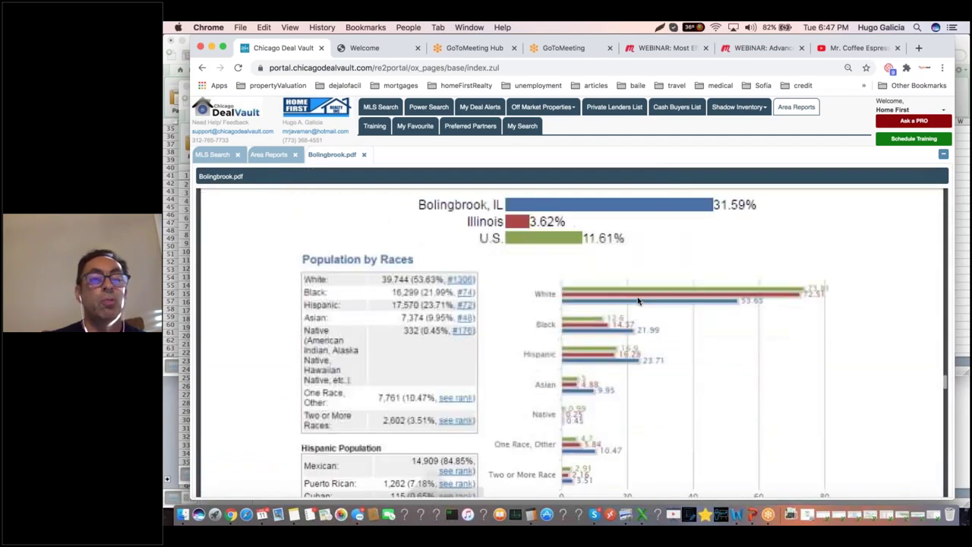
scroll(638, 302, "down", 2)
scroll(661, 297, "up", 5)
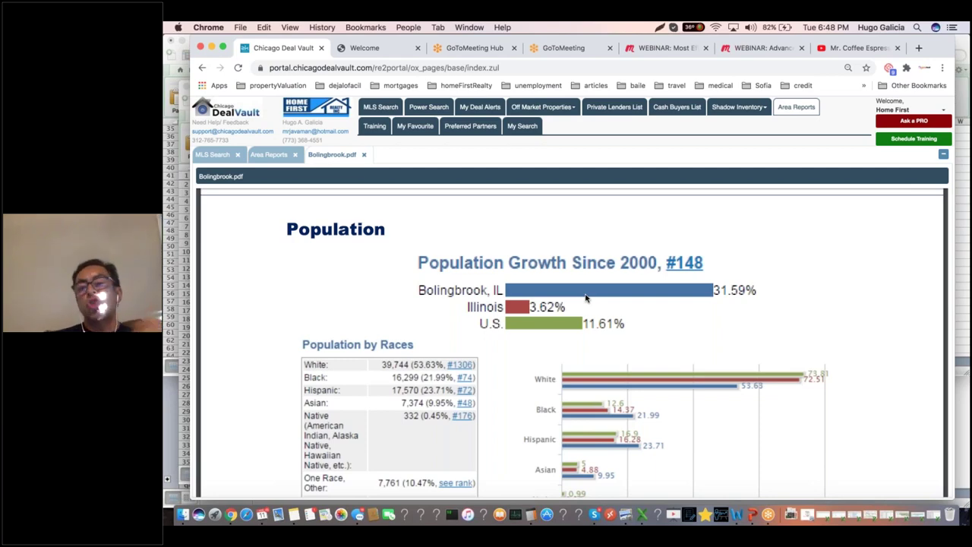
- Scroll through Industry, Housing and Sales to the Rental Market Analysis table and select the $2,123 Active median
scroll(585, 297, "down", 2)
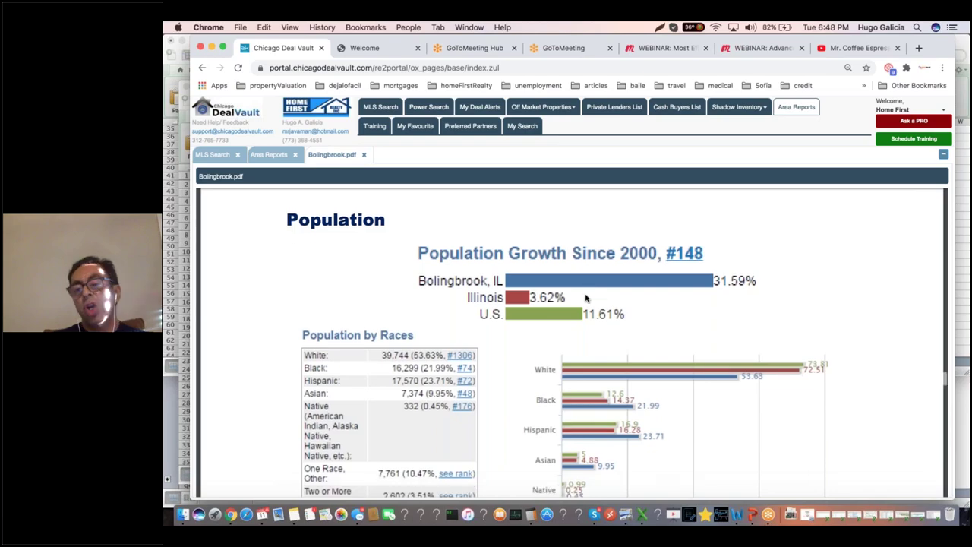
scroll(585, 298, "down", 5)
scroll(586, 298, "down", 12)
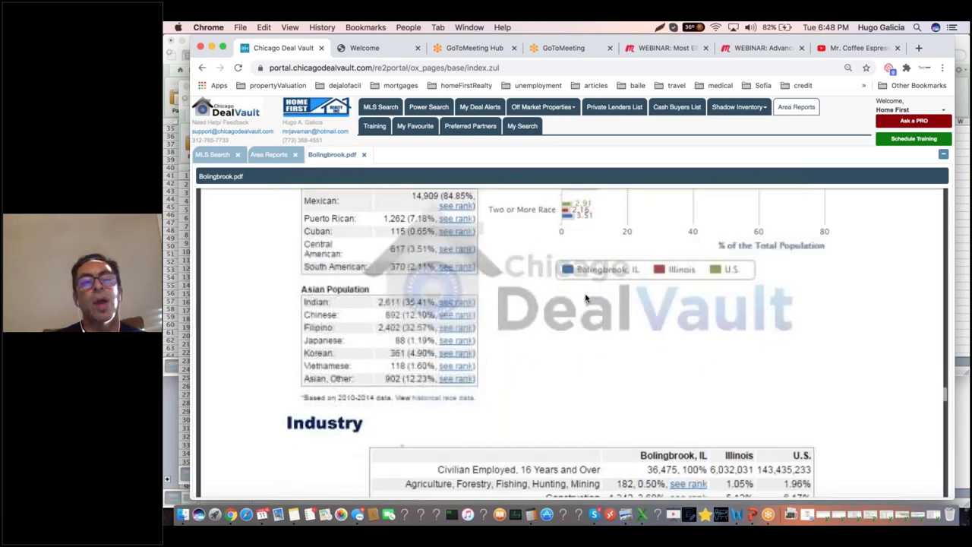
scroll(585, 298, "down", 15)
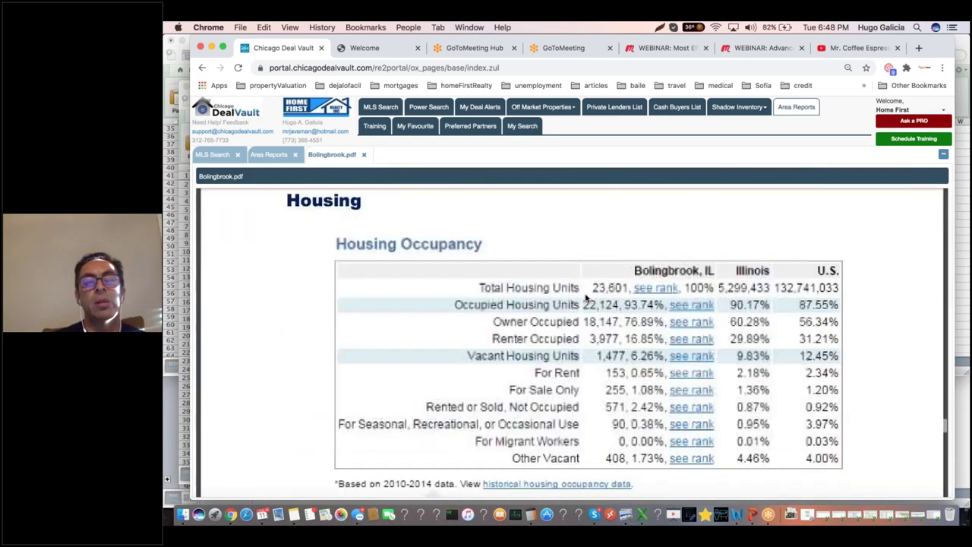
scroll(586, 298, "down", 15)
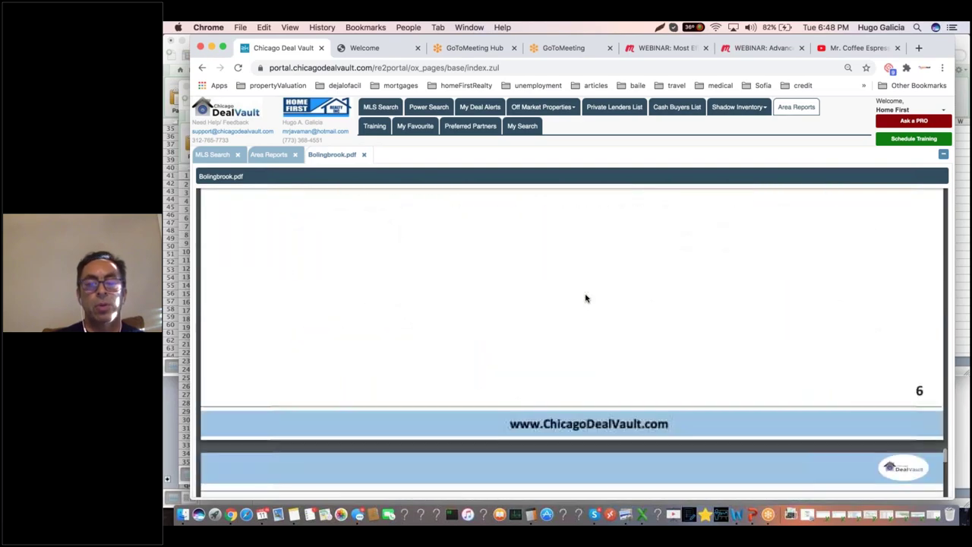
scroll(586, 298, "down", 12)
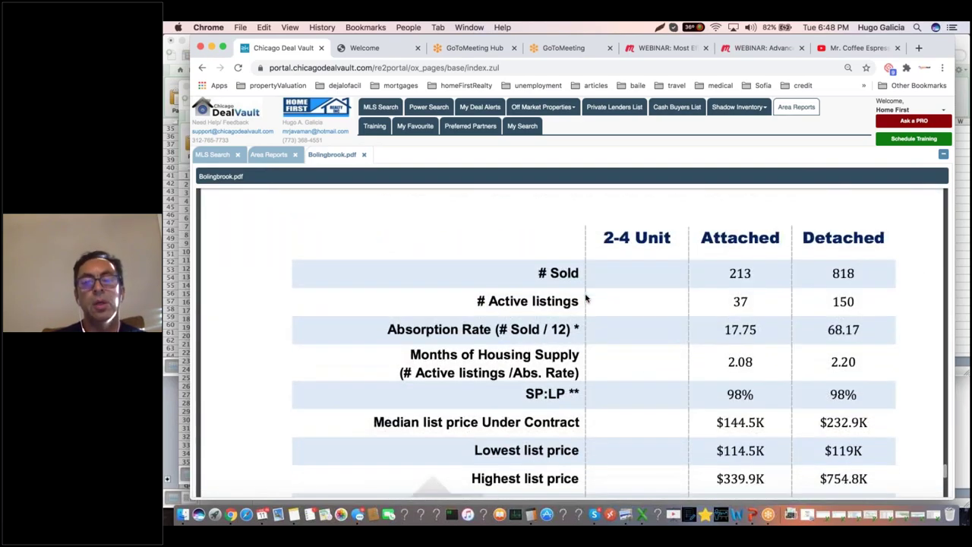
scroll(586, 298, "down", 4)
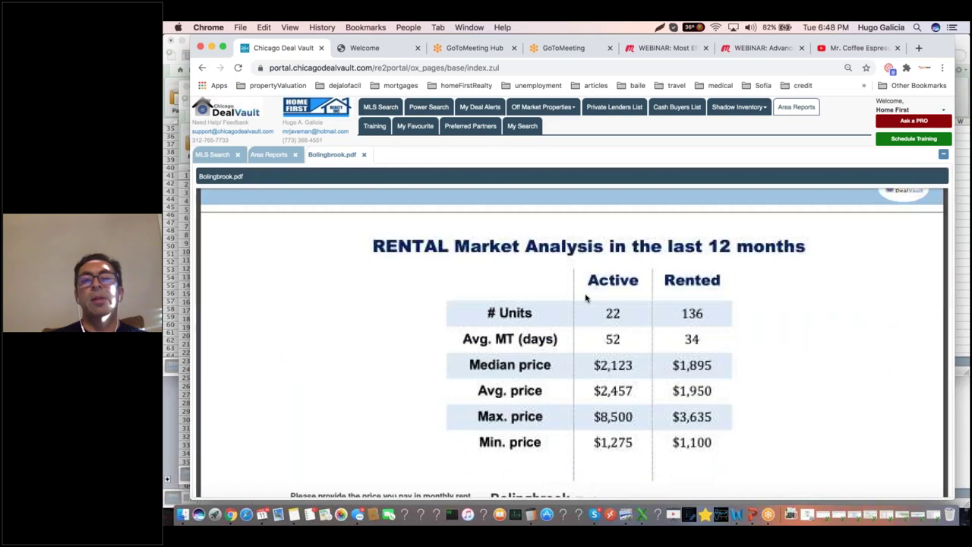
scroll(586, 297, "down", 2)
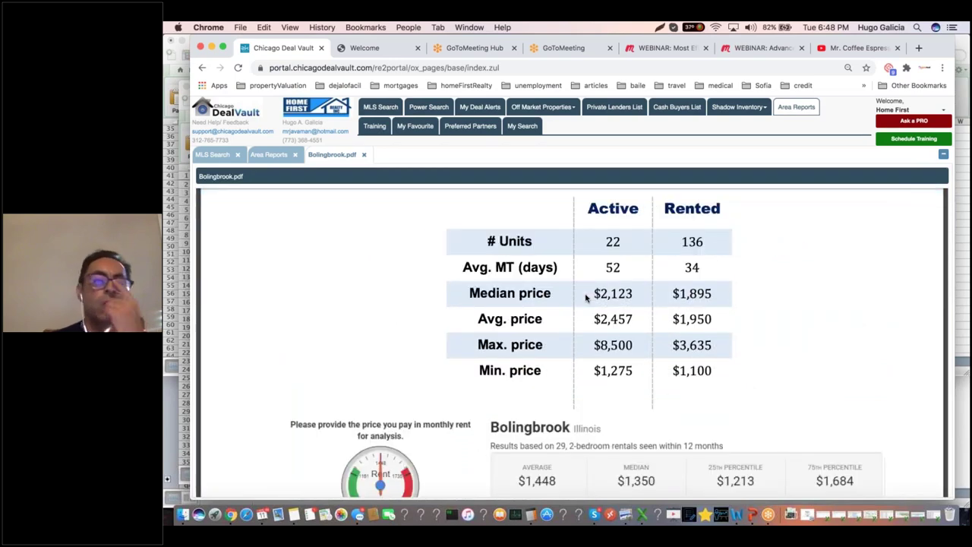
scroll(585, 298, "up", 1)
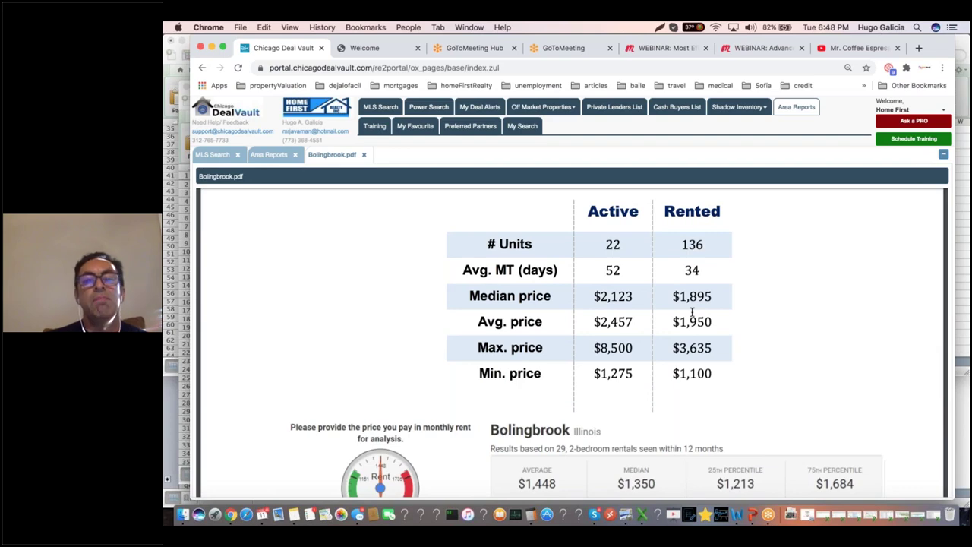
double_click(612, 298)
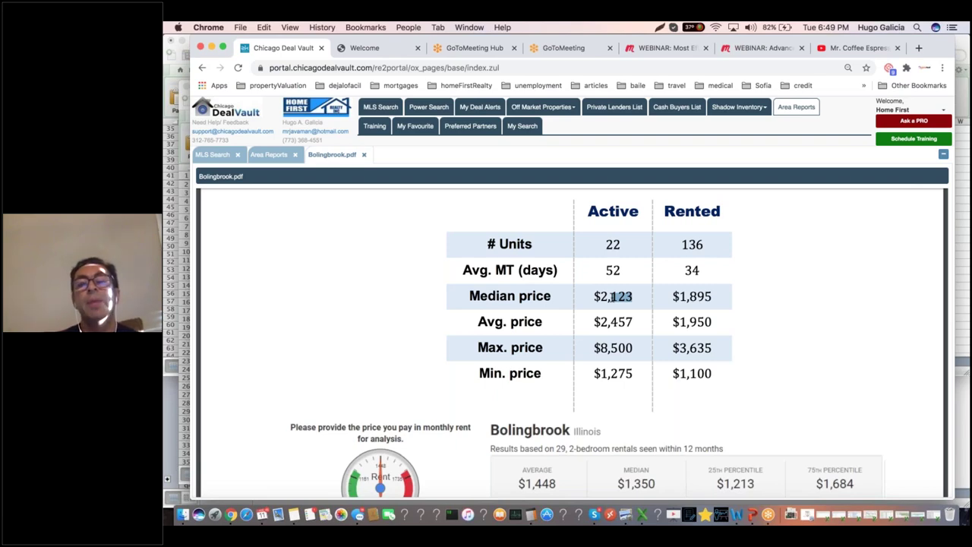
- Scroll past the rent gauges to the Gross Rent table ($1,163 median) and the page 8 Conclusion
scroll(612, 297, "down", 5)
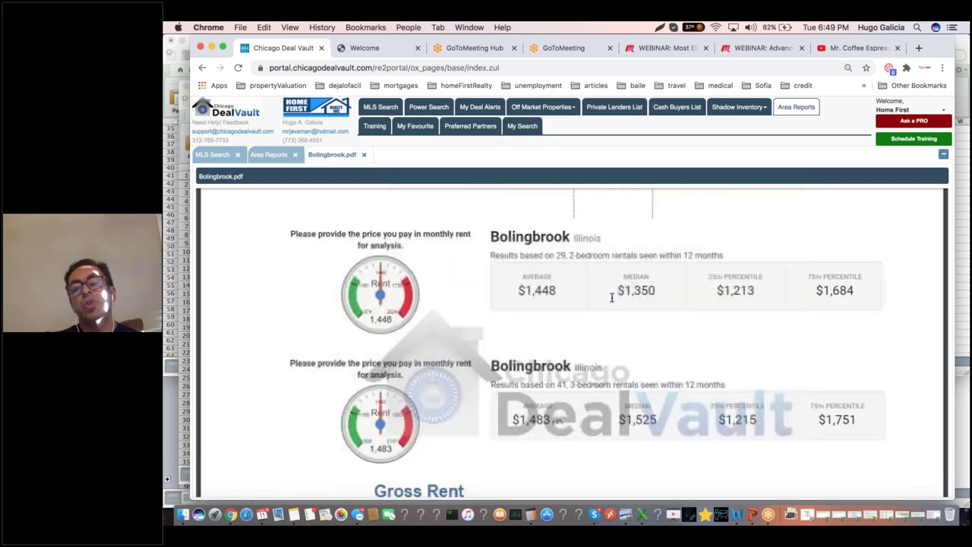
scroll(611, 297, "up", 1)
scroll(611, 297, "down", 3)
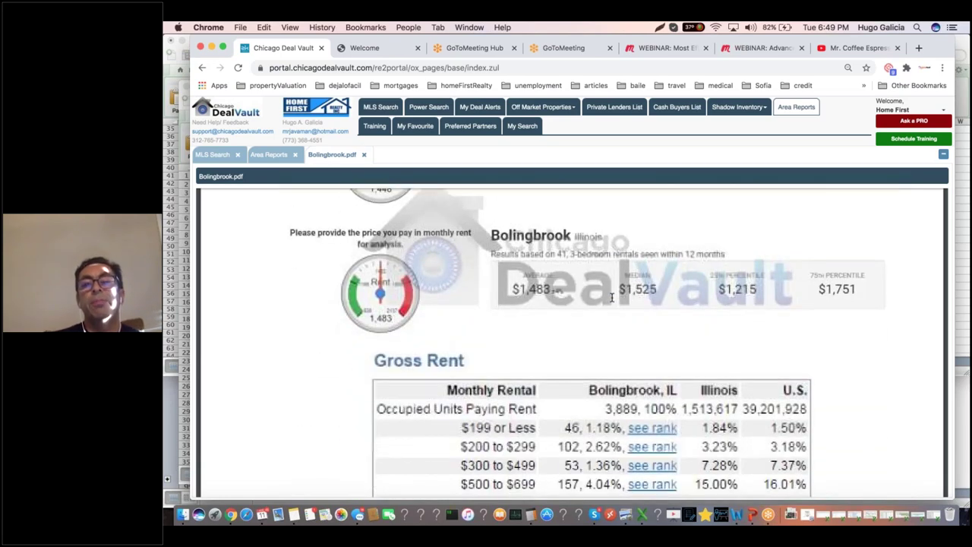
scroll(611, 297, "down", 1)
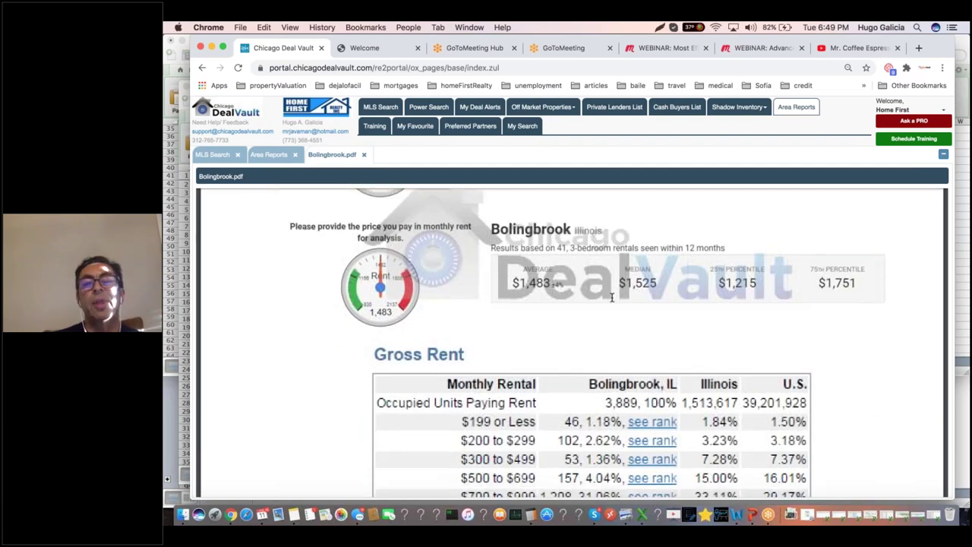
scroll(611, 297, "down", 5)
scroll(612, 297, "down", 2)
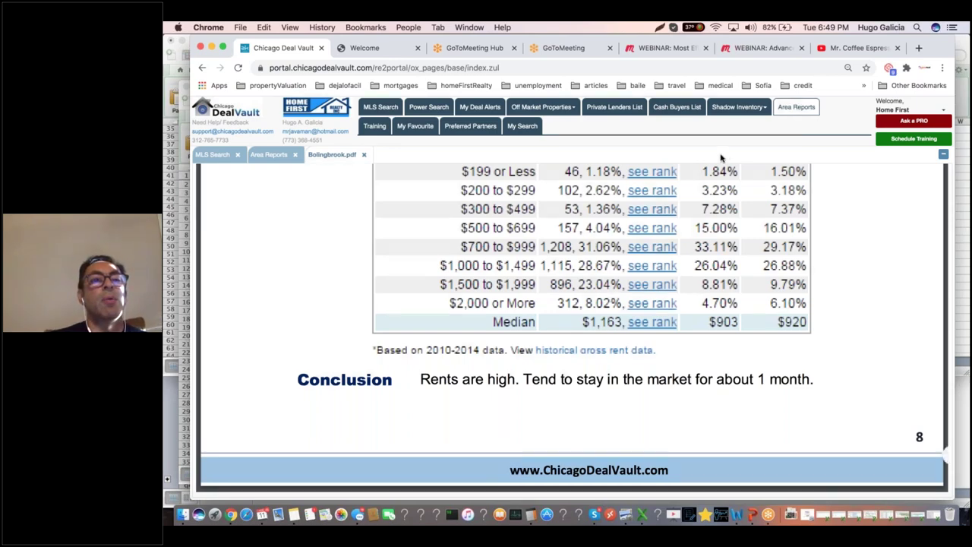
- Search Area Reports for 'riverda' and open the Riverdale area analysis report
left_click(272, 154)
type("riverda")
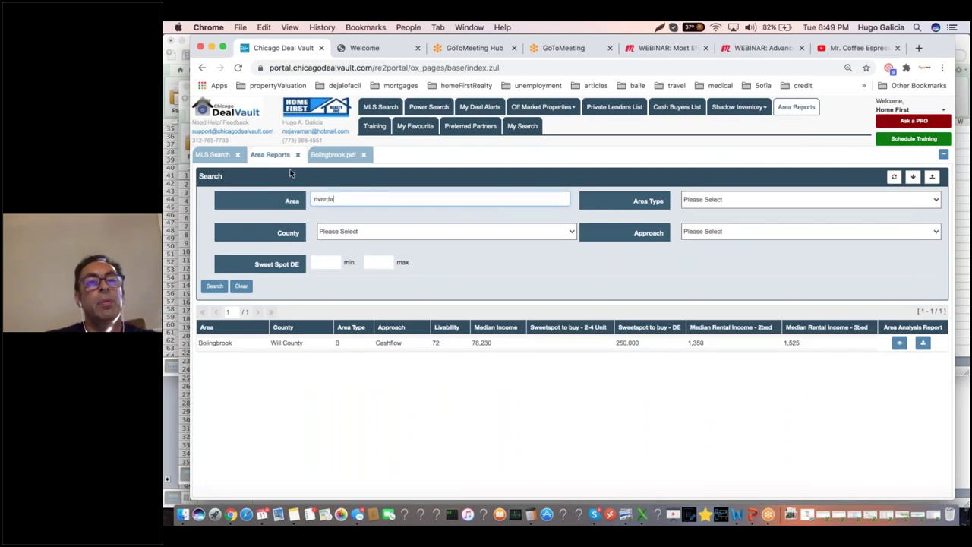
left_click(215, 285)
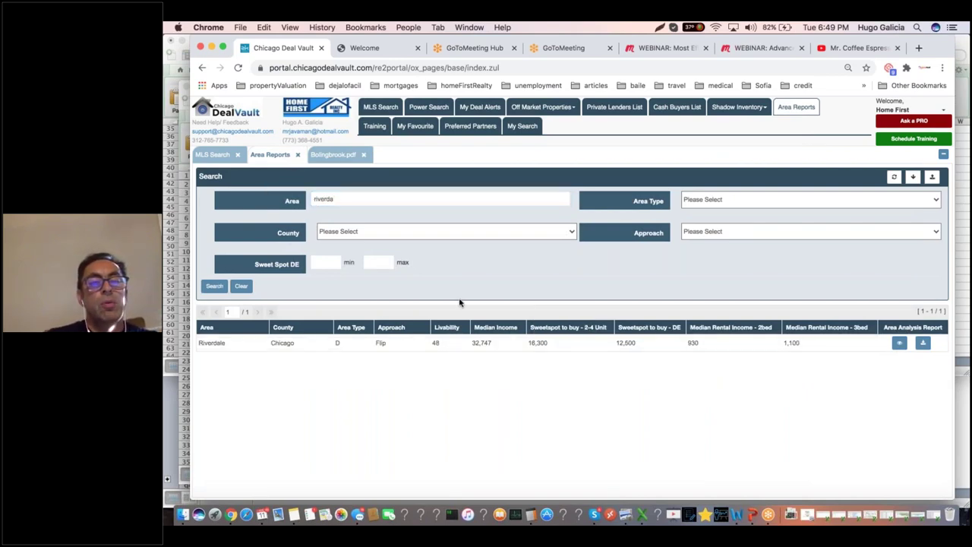
left_click(899, 344)
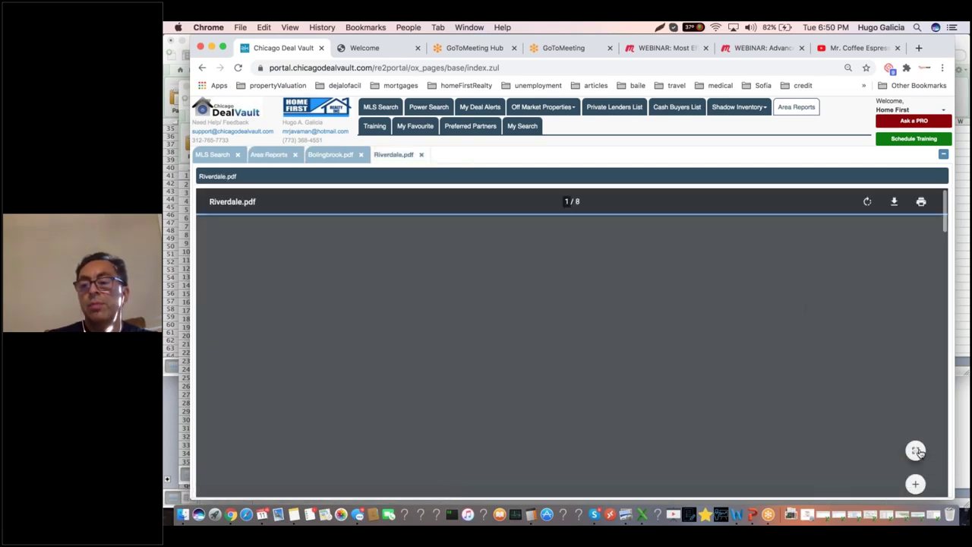
- Fit the Riverdale report to the viewer and scroll past the map and Livability 48 grades to Income
left_click(918, 451)
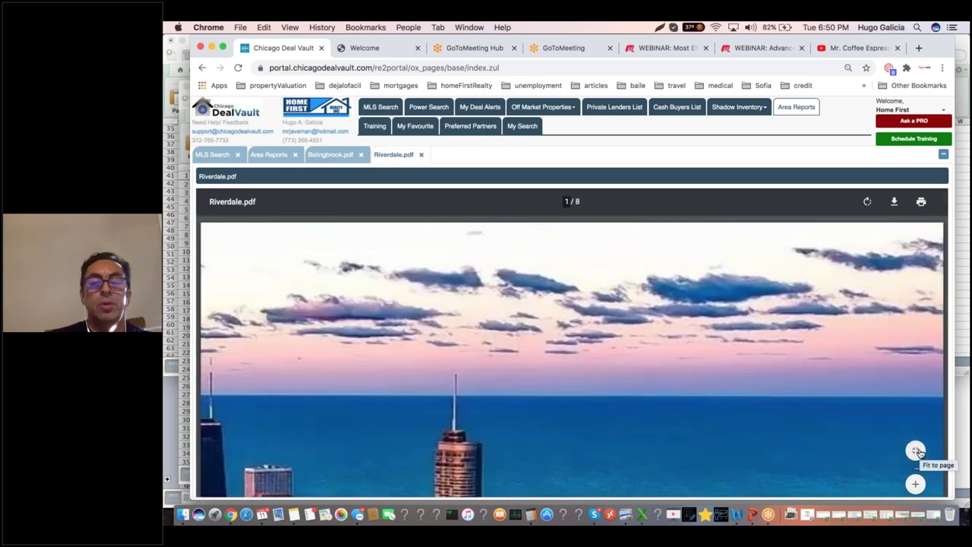
scroll(866, 365, "down", 10)
scroll(867, 367, "down", 5)
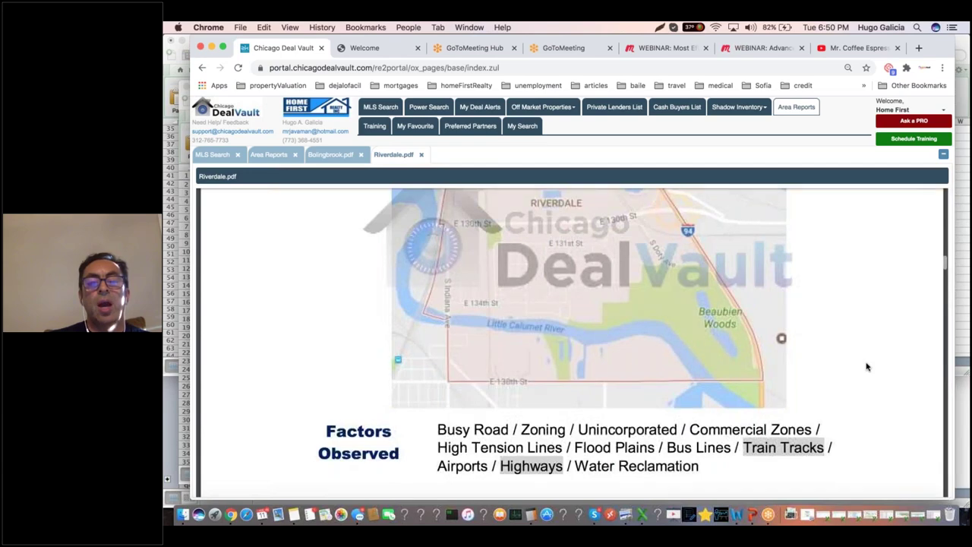
scroll(867, 367, "down", 5)
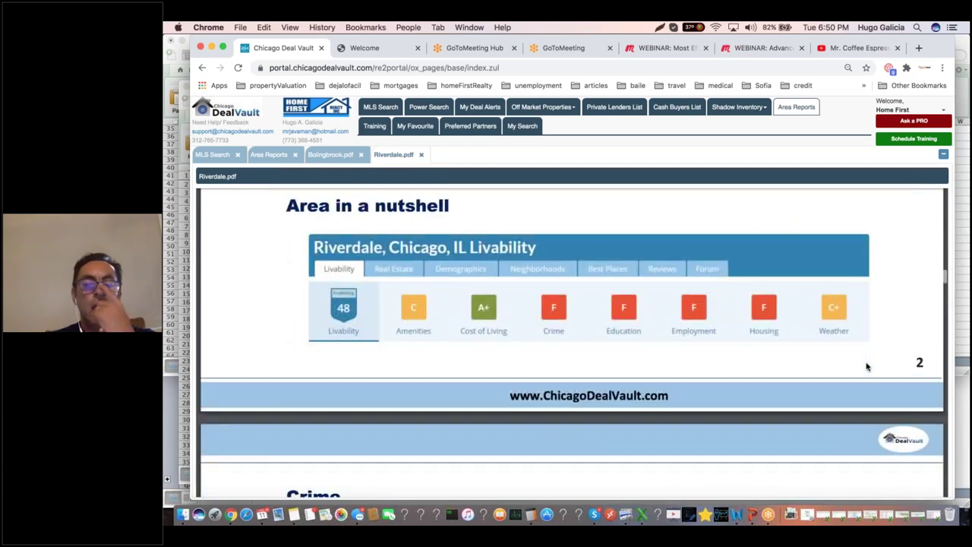
scroll(866, 367, "down", 1)
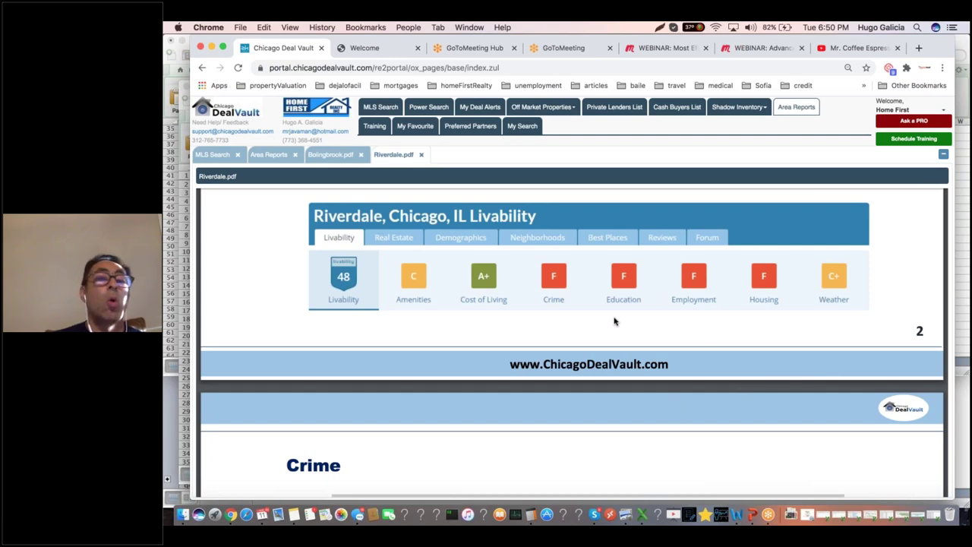
scroll(614, 321, "down", 15)
scroll(615, 320, "down", 10)
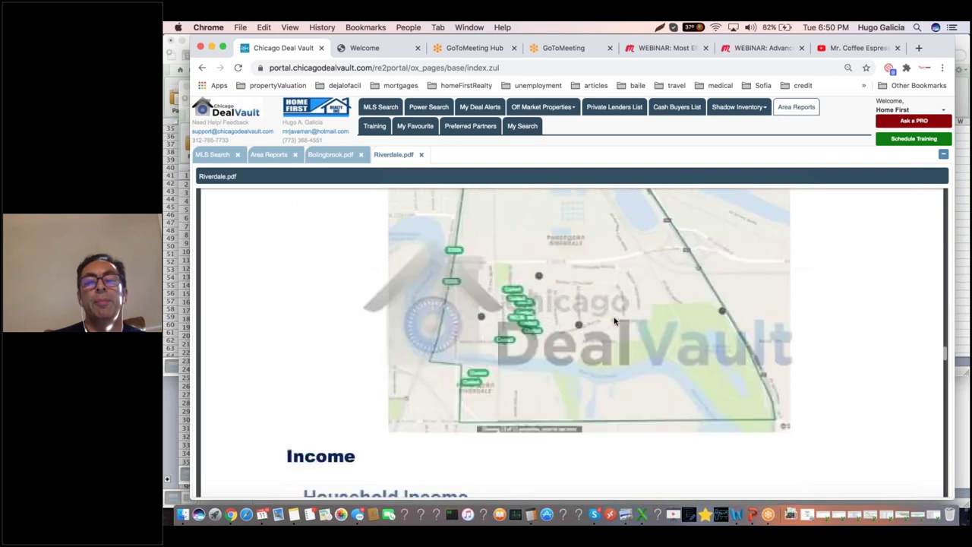
scroll(615, 320, "down", 15)
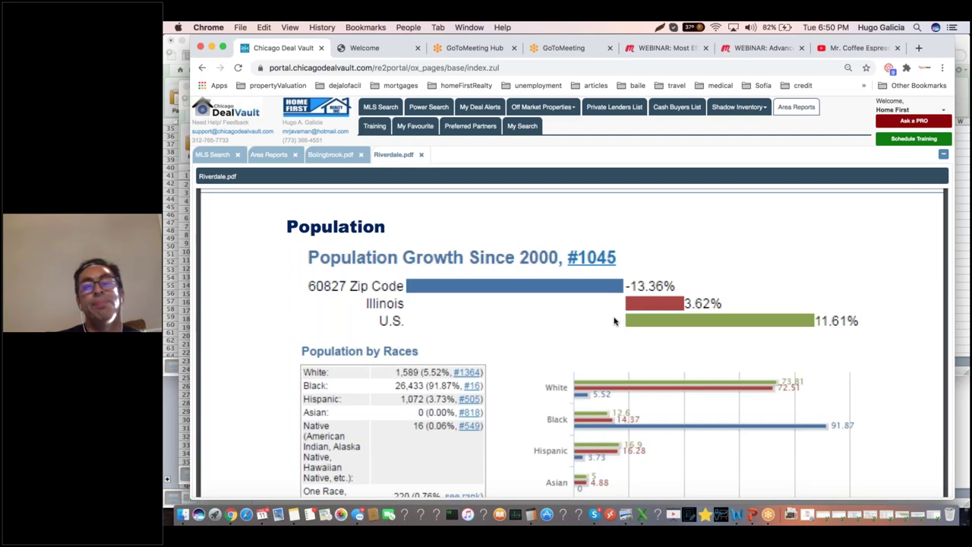
- Scroll from Population past Housing Occupancy (12,917 units, 20.31% vacant) toward the Sales Market Analysis table
scroll(615, 321, "down", 1)
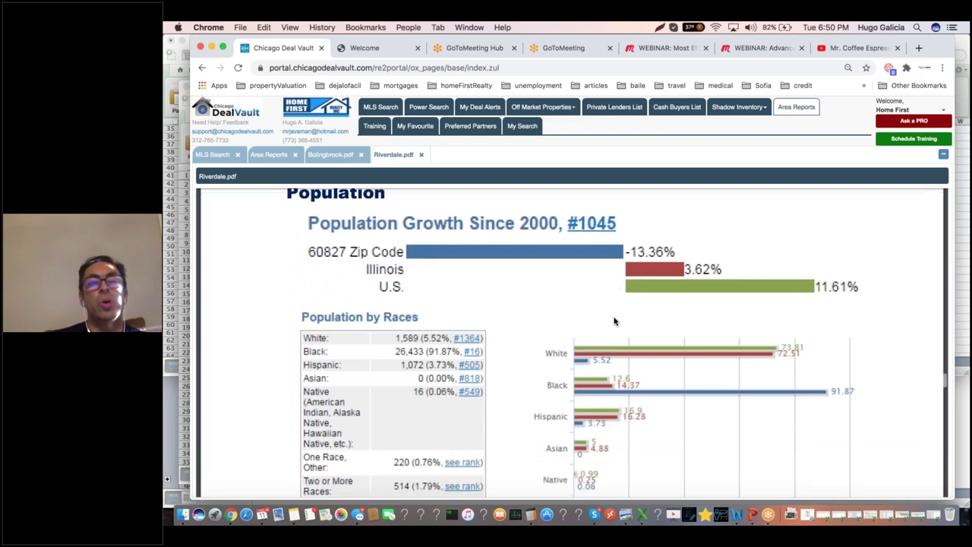
scroll(616, 321, "down", 10)
scroll(615, 321, "down", 15)
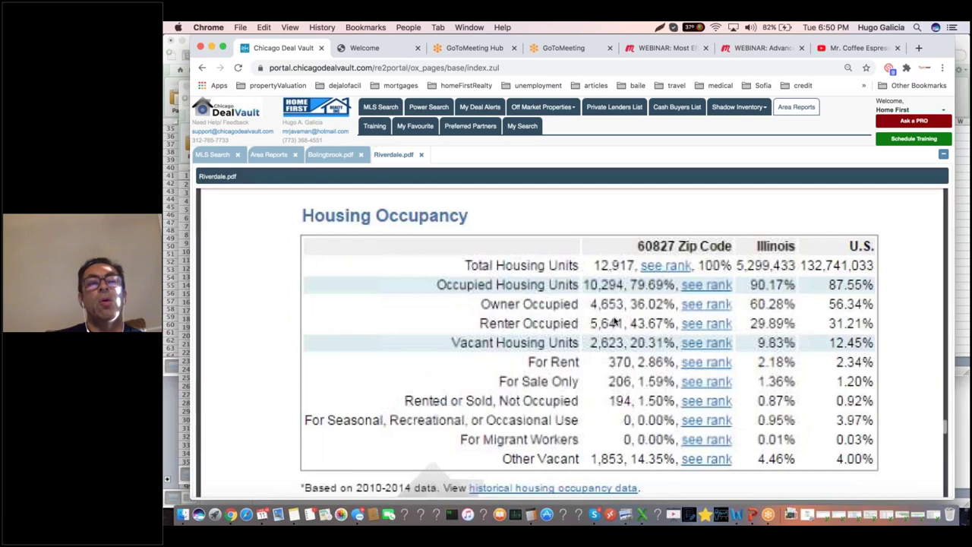
scroll(595, 291, "down", 2)
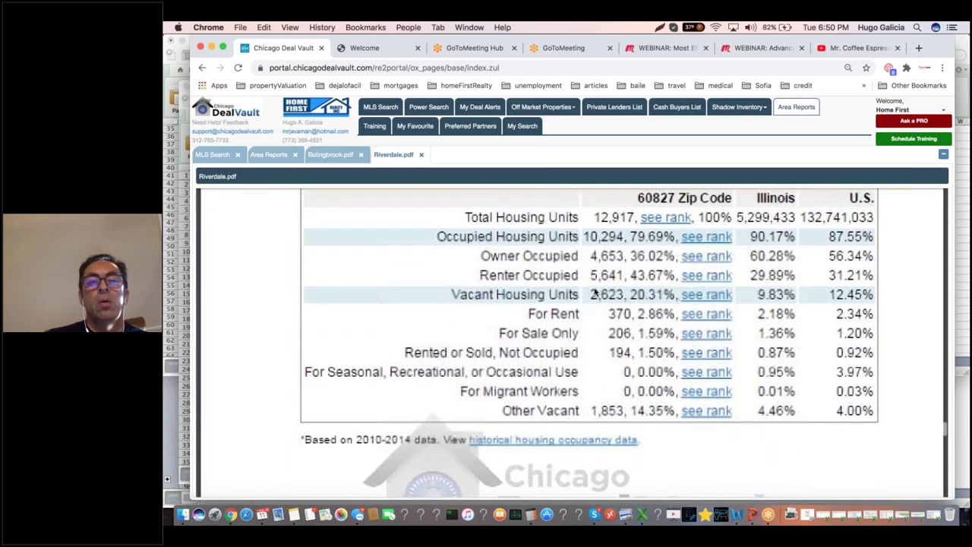
scroll(594, 292, "down", 1)
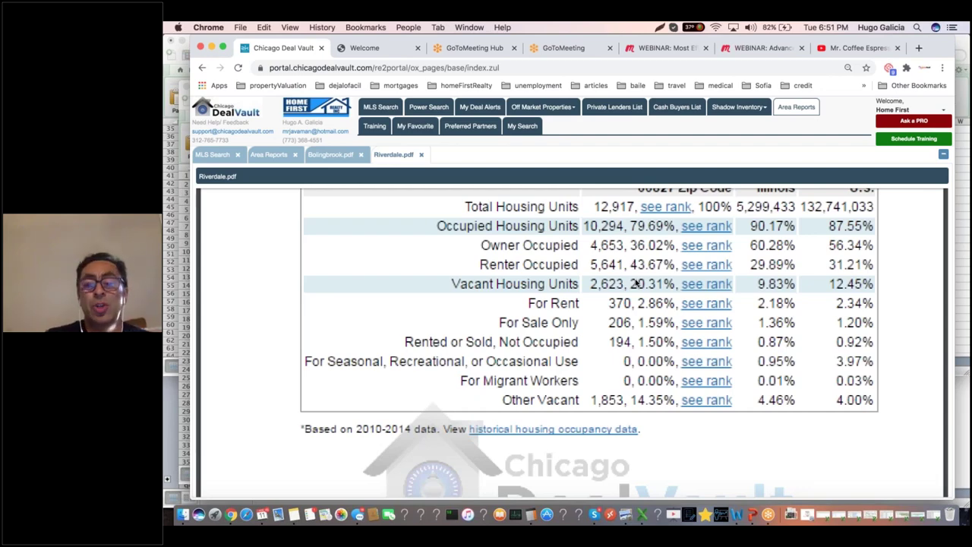
scroll(637, 284, "down", 15)
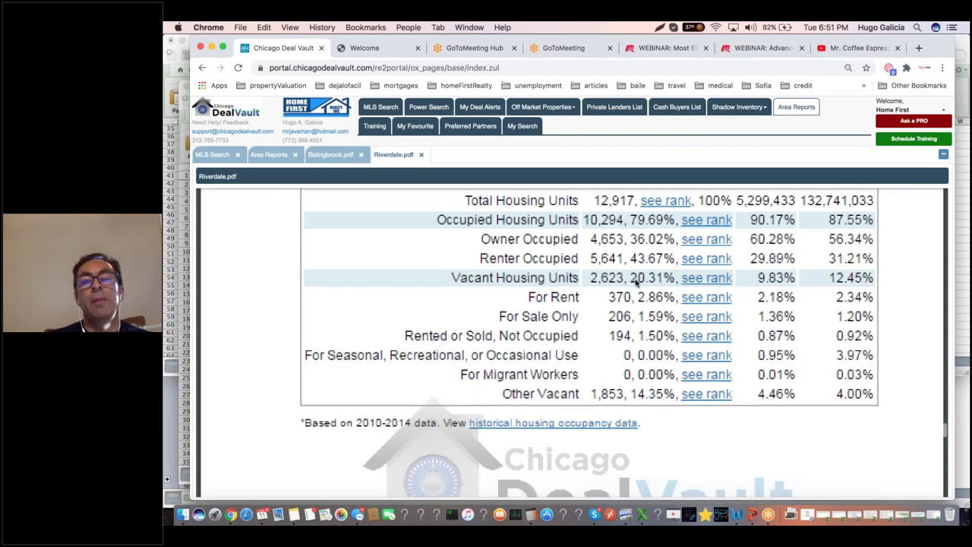
- Scroll past the rent gauges to the $786 median Gross Rent table and the page 8 Conclusion
scroll(637, 283, "down", 4)
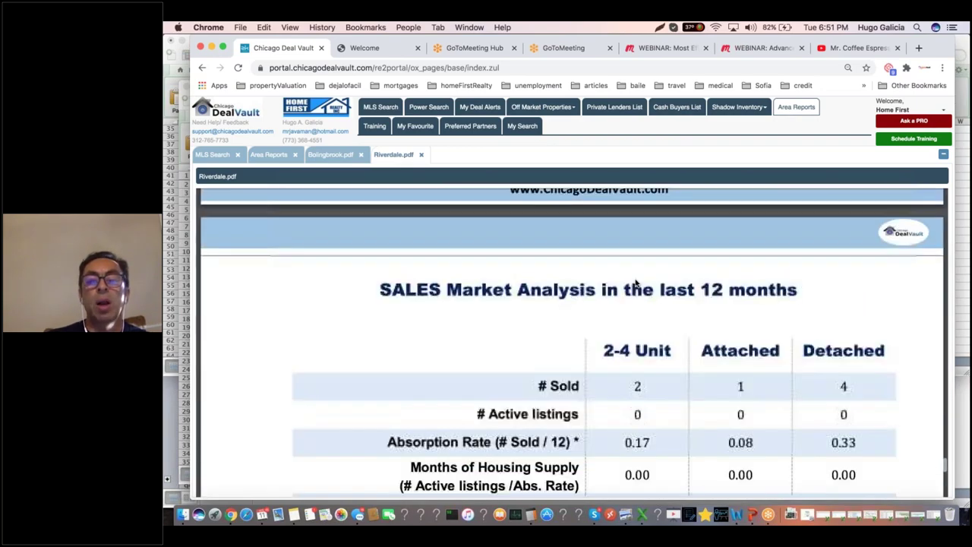
scroll(637, 283, "down", 12)
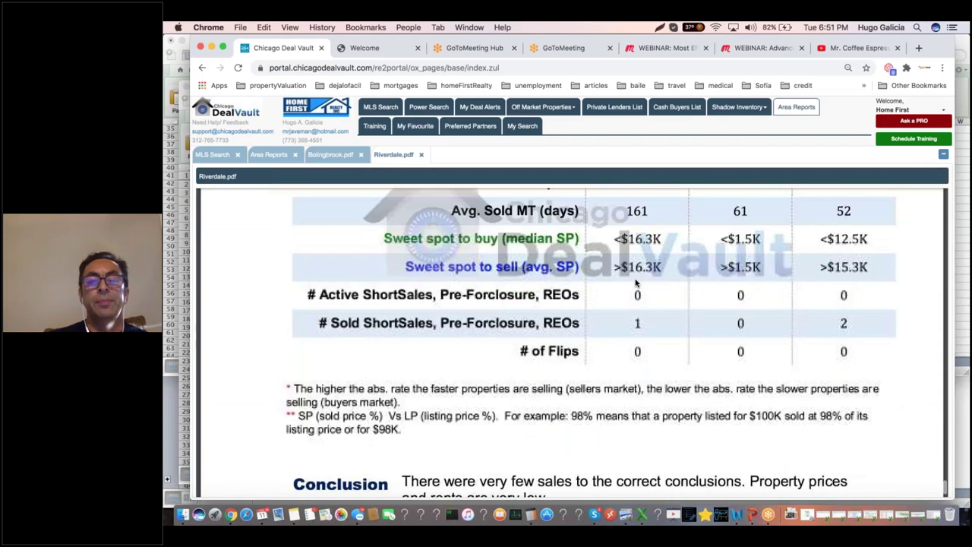
scroll(636, 284, "down", 12)
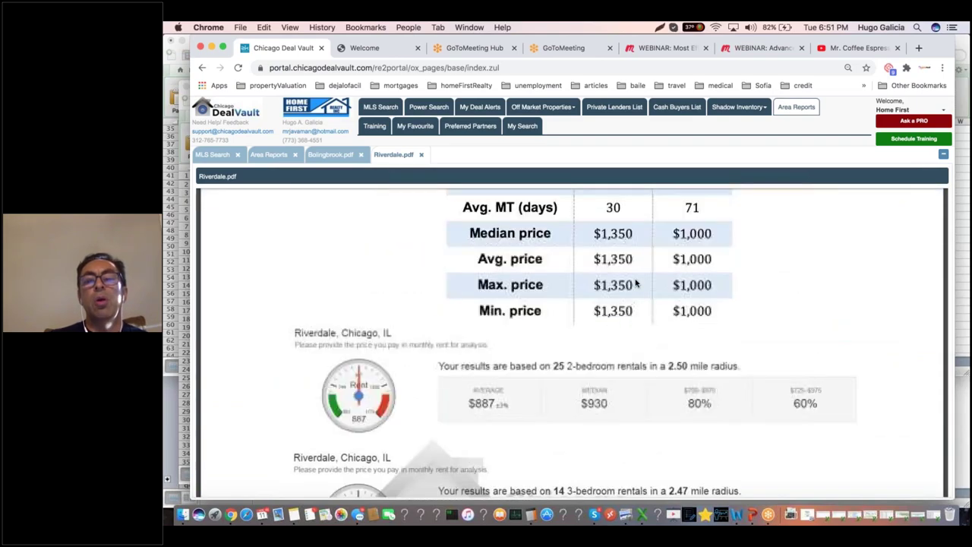
scroll(636, 283, "up", 2)
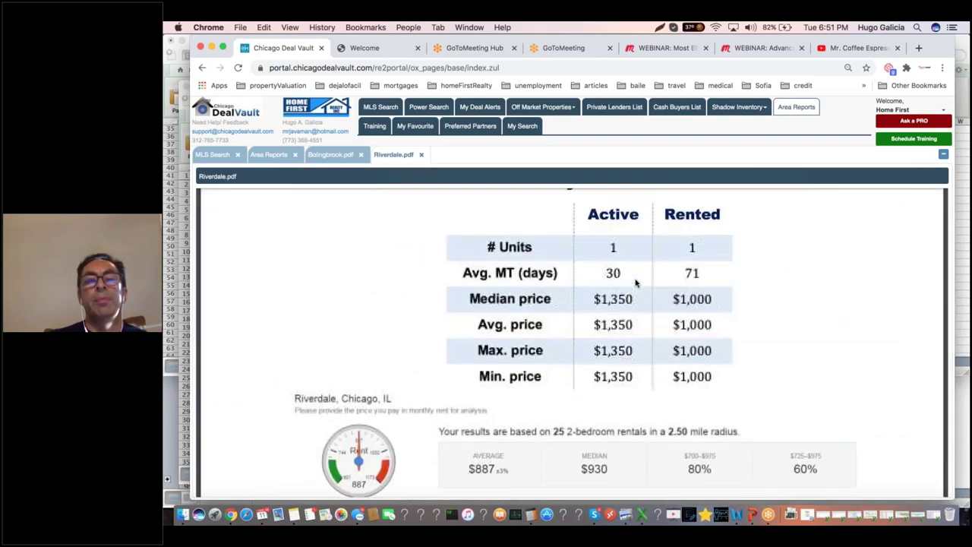
scroll(637, 283, "down", 4)
scroll(636, 283, "down", 3)
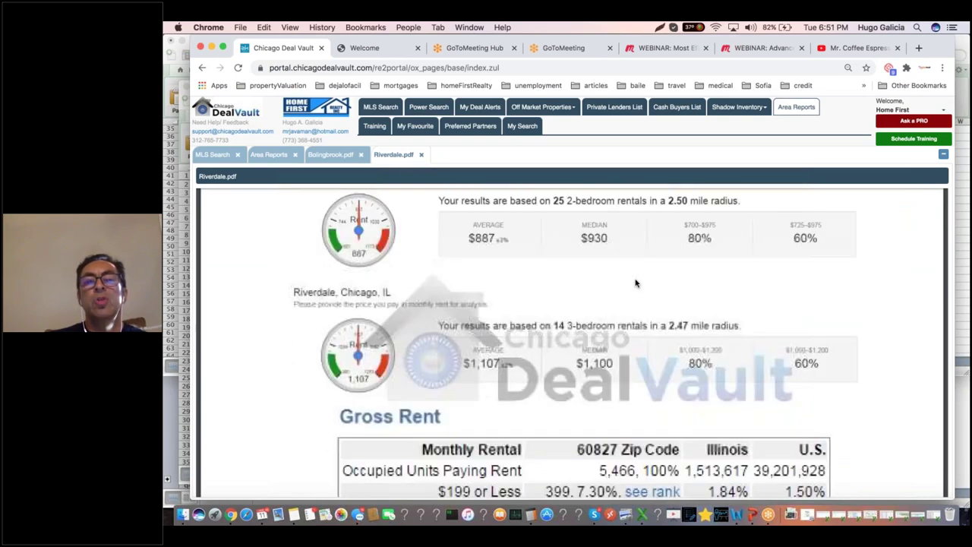
scroll(636, 283, "down", 1)
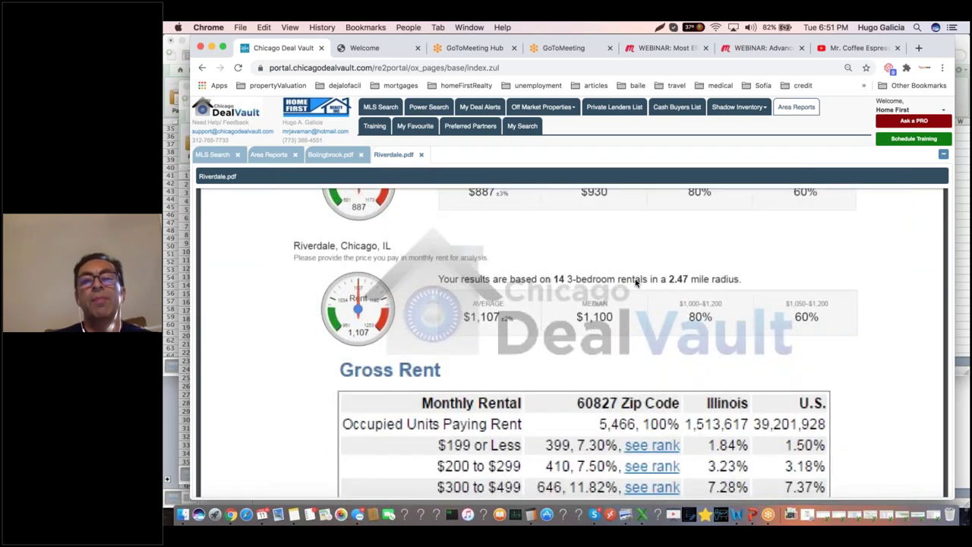
scroll(636, 283, "up", 1)
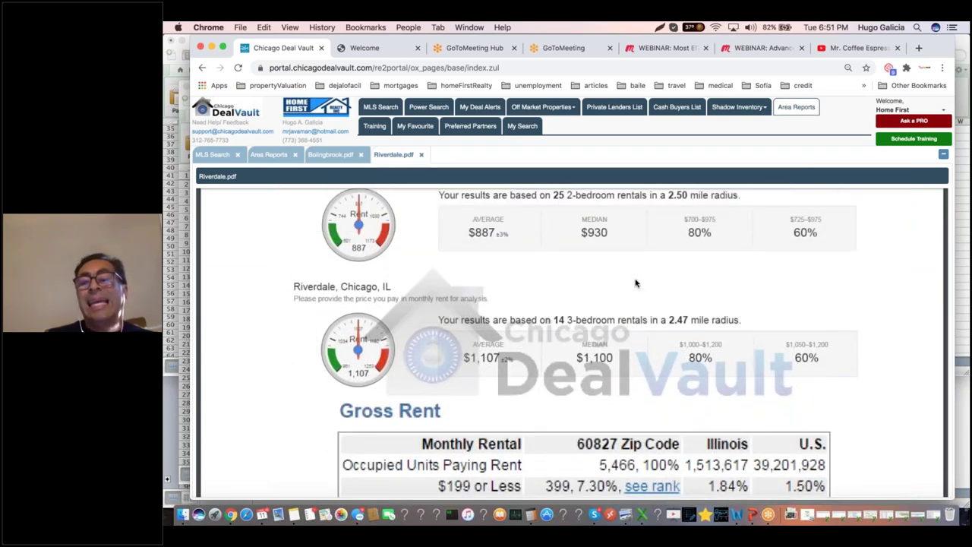
scroll(636, 284, "down", 1)
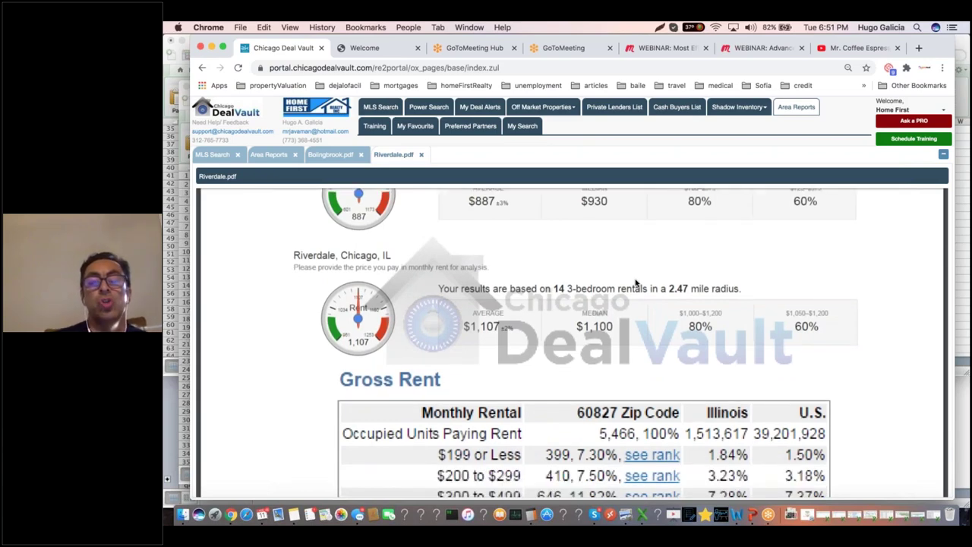
scroll(637, 283, "down", 1)
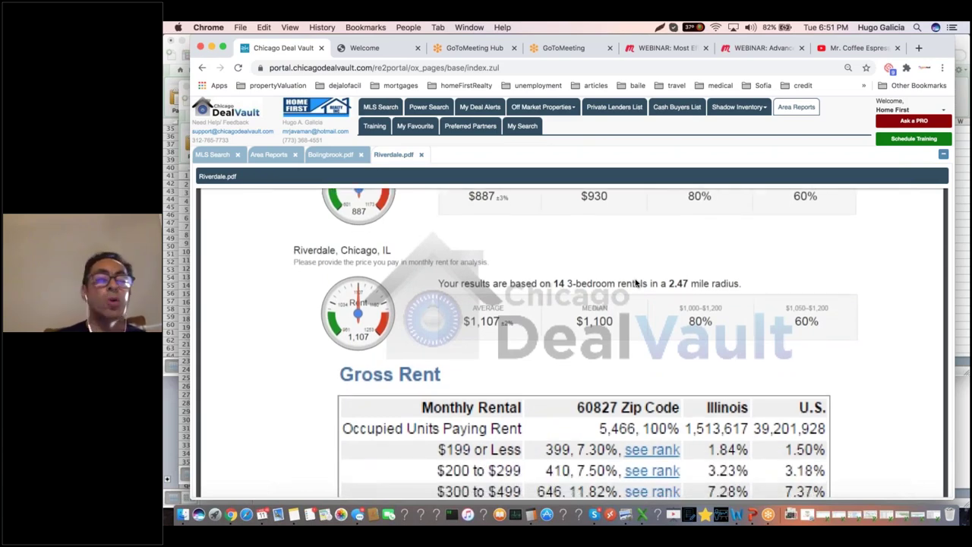
scroll(637, 283, "down", 7)
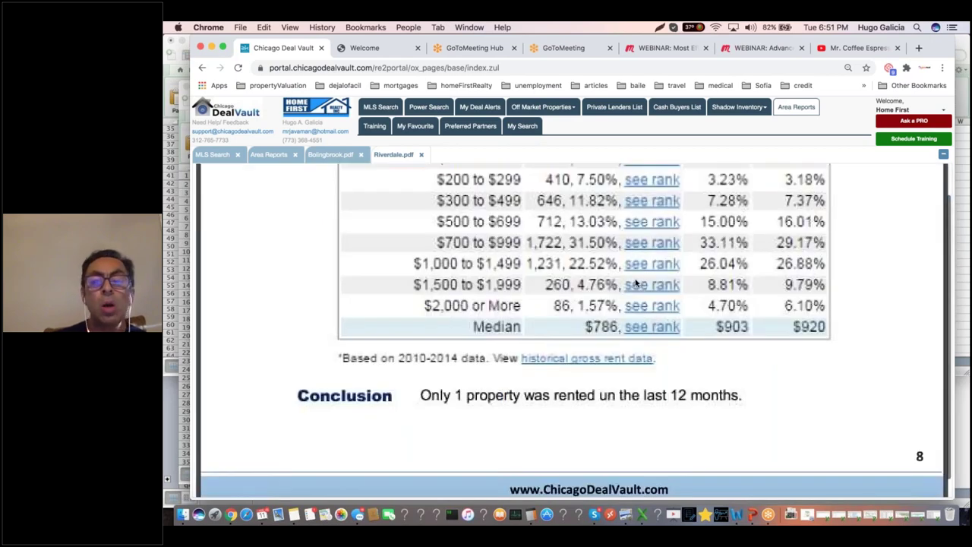
scroll(637, 284, "down", 1)
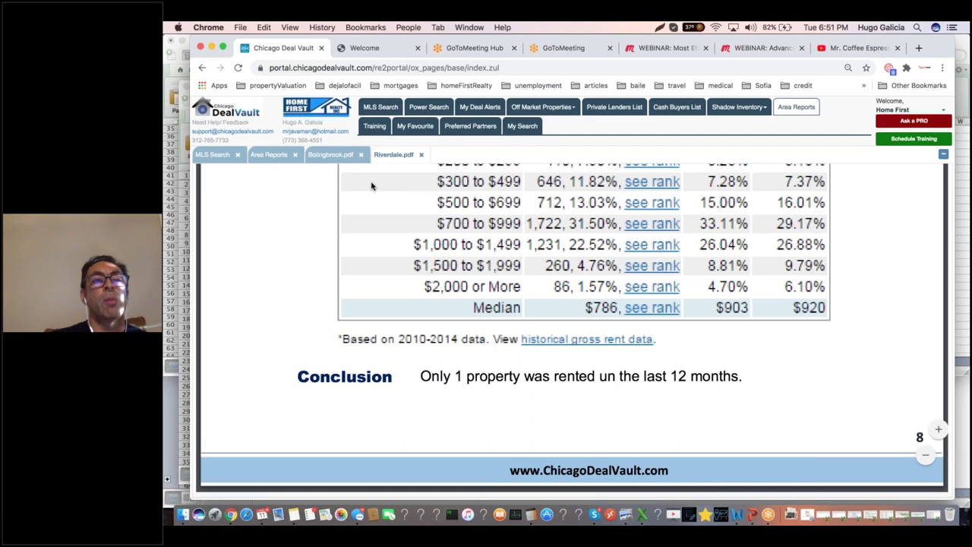
- Return to the Riverdale report's page 6 summary and highlight Flip in its Approach line
left_click(269, 155)
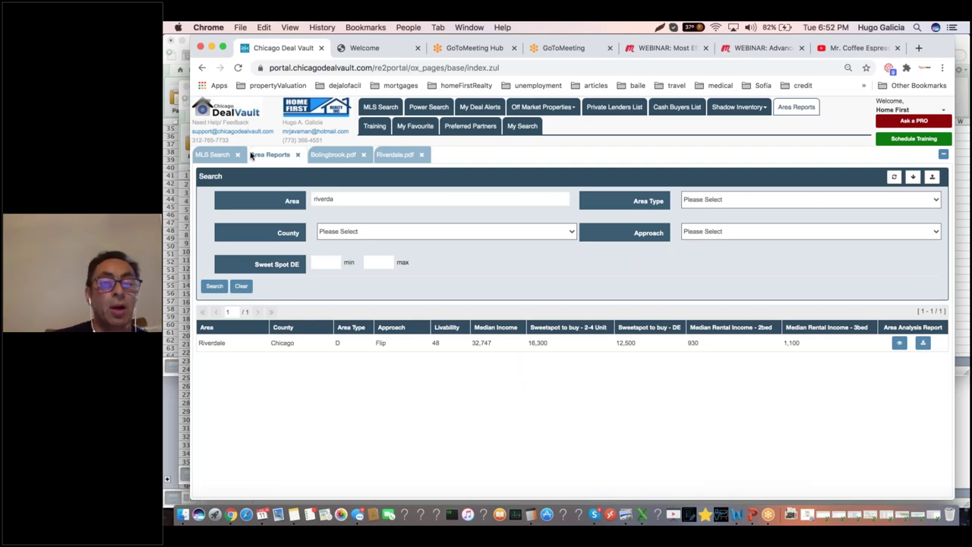
left_click(394, 156)
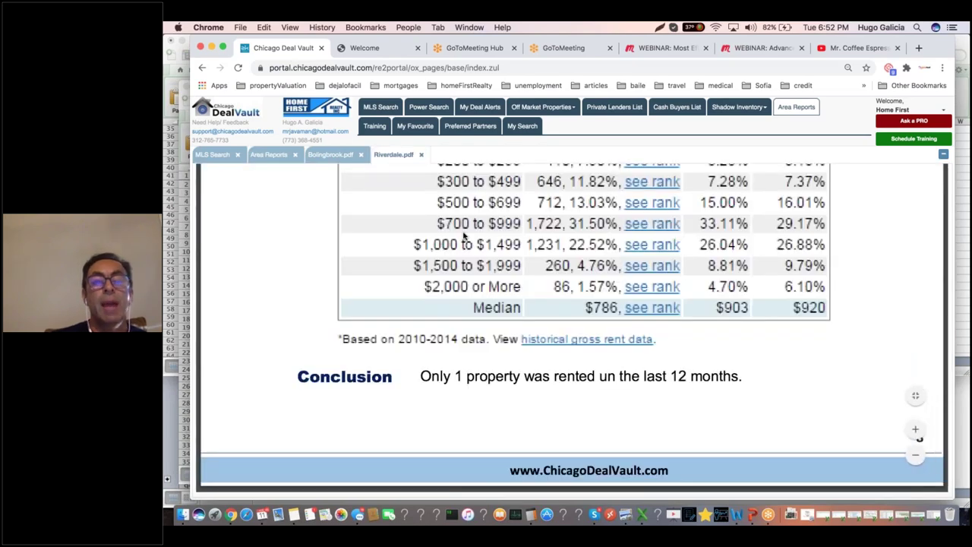
scroll(464, 237, "up", 15)
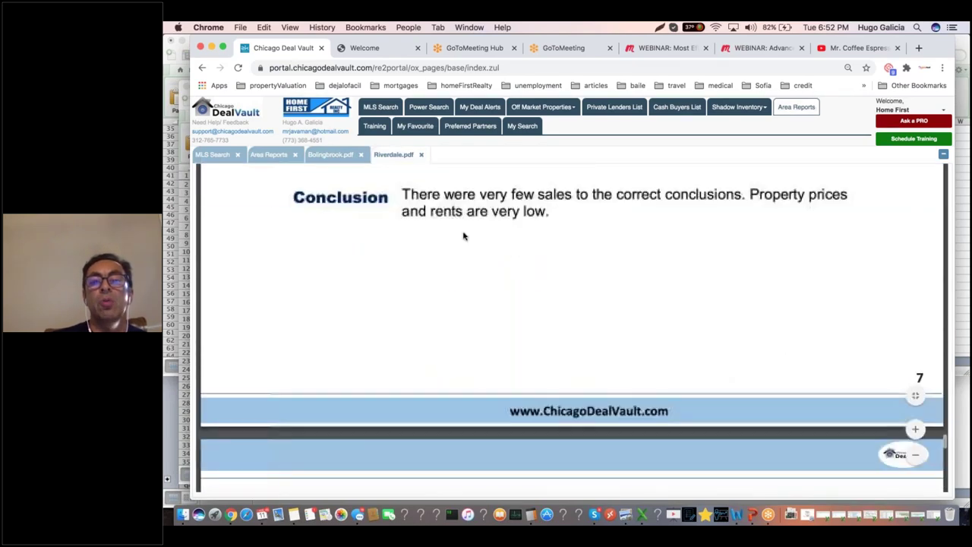
scroll(464, 237, "up", 15)
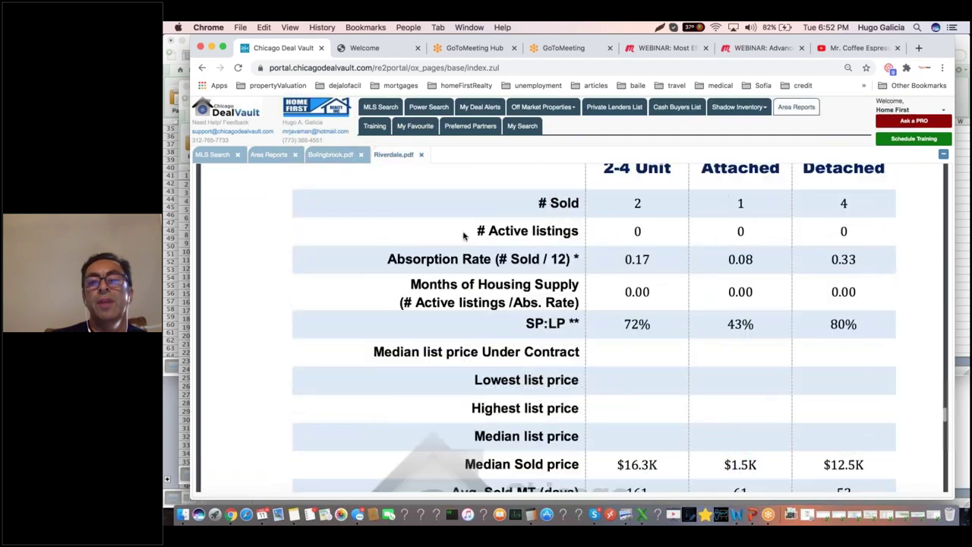
scroll(464, 237, "up", 10)
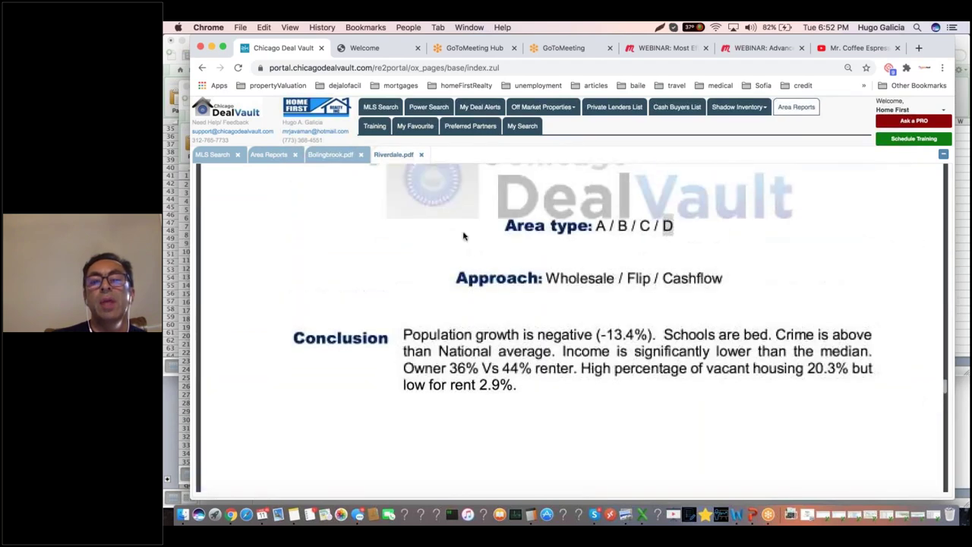
double_click(629, 309)
left_click_drag(629, 308, 619, 313)
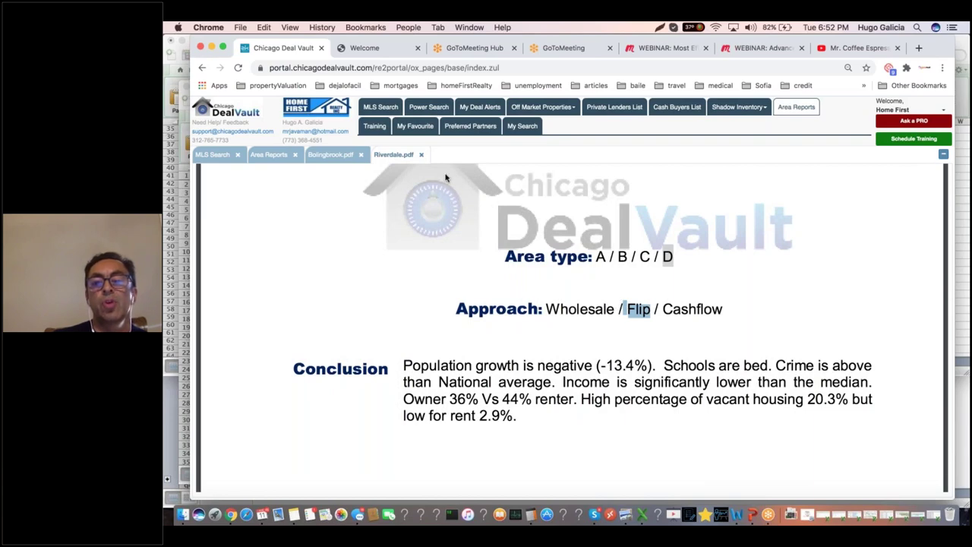
- On the Area Reports search, set the Approach filter to Cashflow, then clear the form
left_click(277, 155)
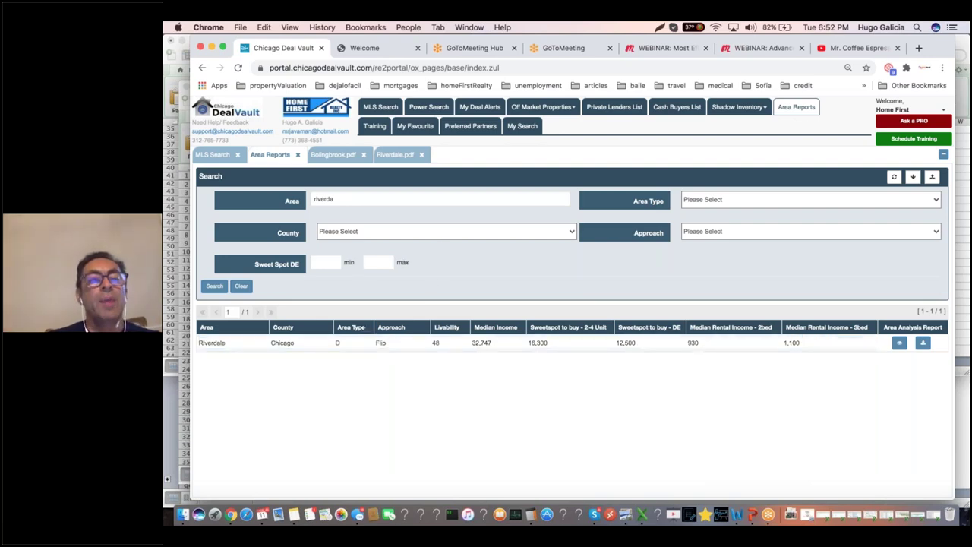
left_click(721, 238)
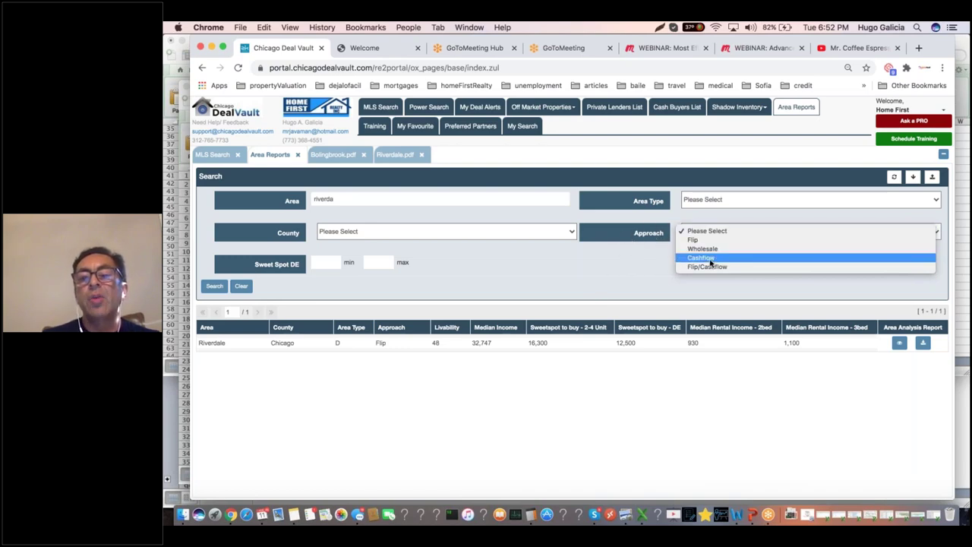
left_click(710, 259)
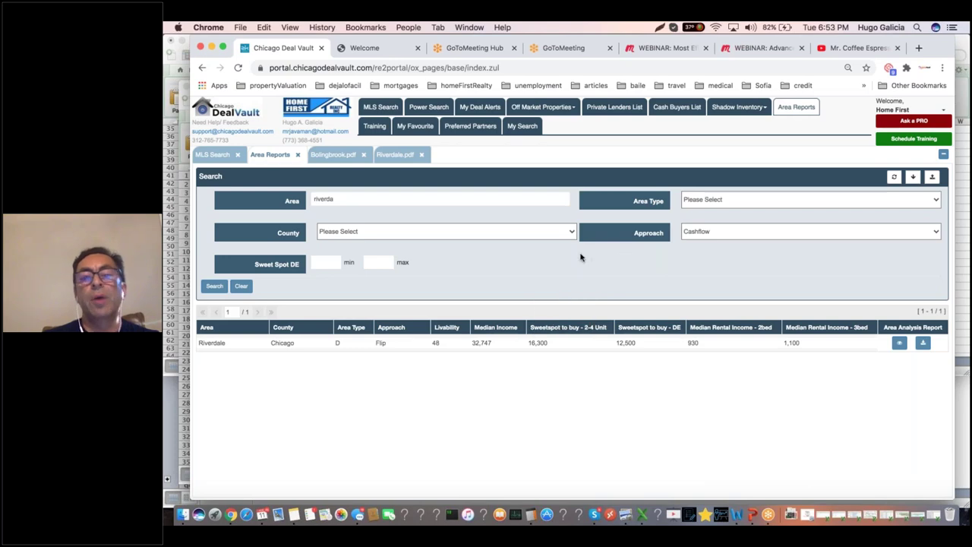
left_click(240, 286)
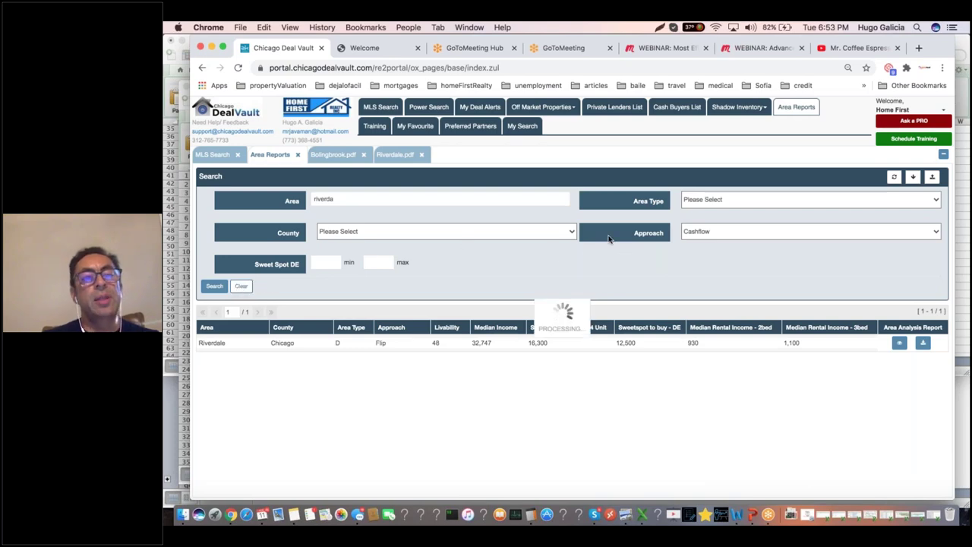
- Search area reports with Approach Cashflow and Area Type B, returning 95 areas
left_click(707, 238)
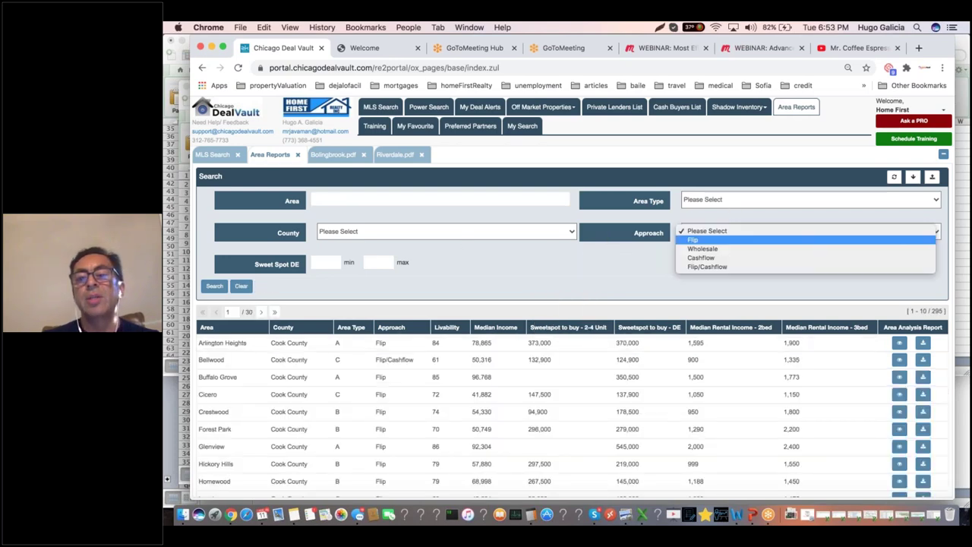
left_click(700, 259)
left_click(809, 200)
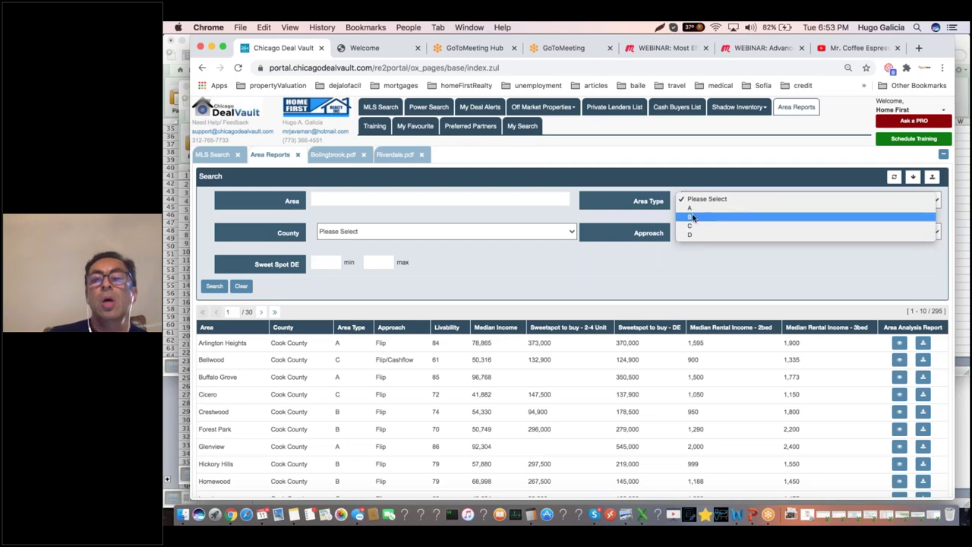
left_click(693, 217)
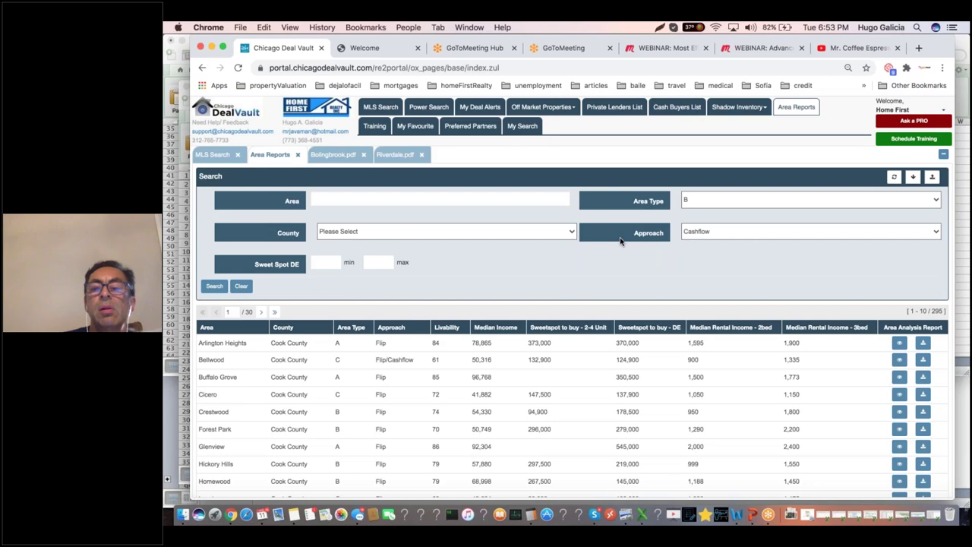
left_click(215, 287)
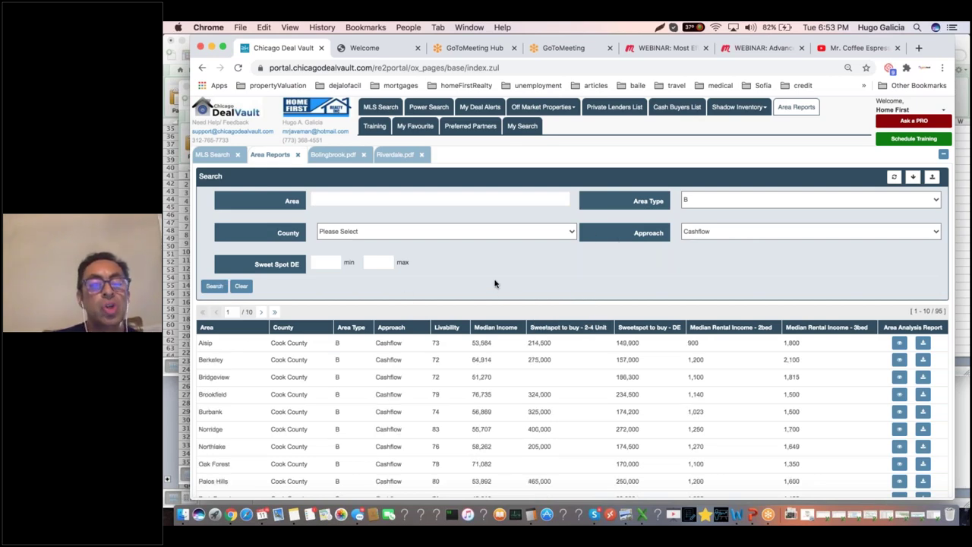
- Sort the 95 results ascending by 'Sweetspot to buy - DE', led by Park Forest at 39,000
scroll(494, 283, "down", 1)
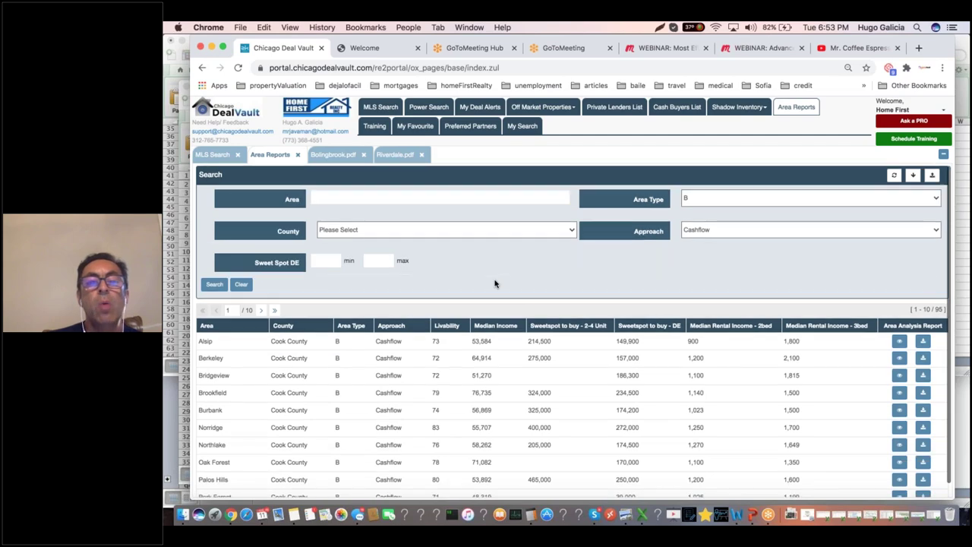
scroll(495, 283, "down", 2)
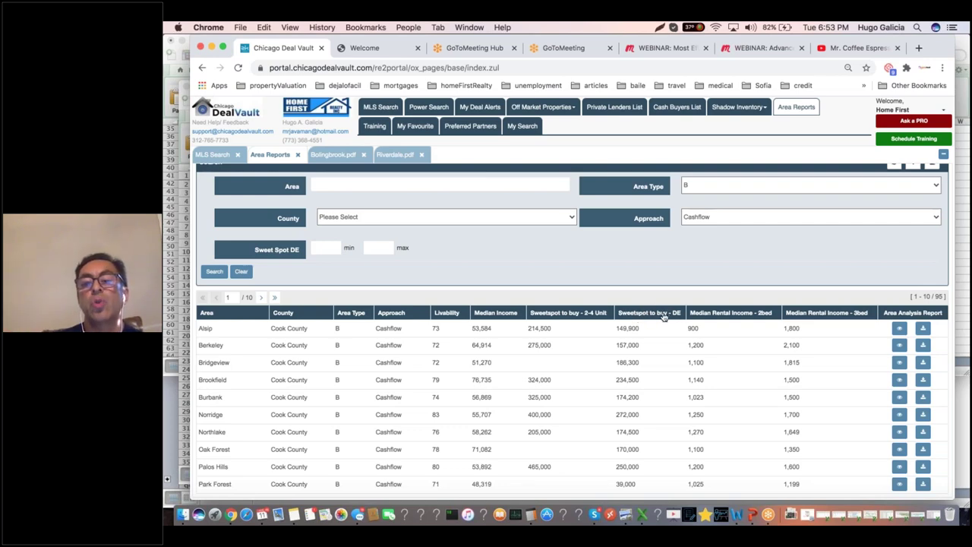
left_click(663, 318)
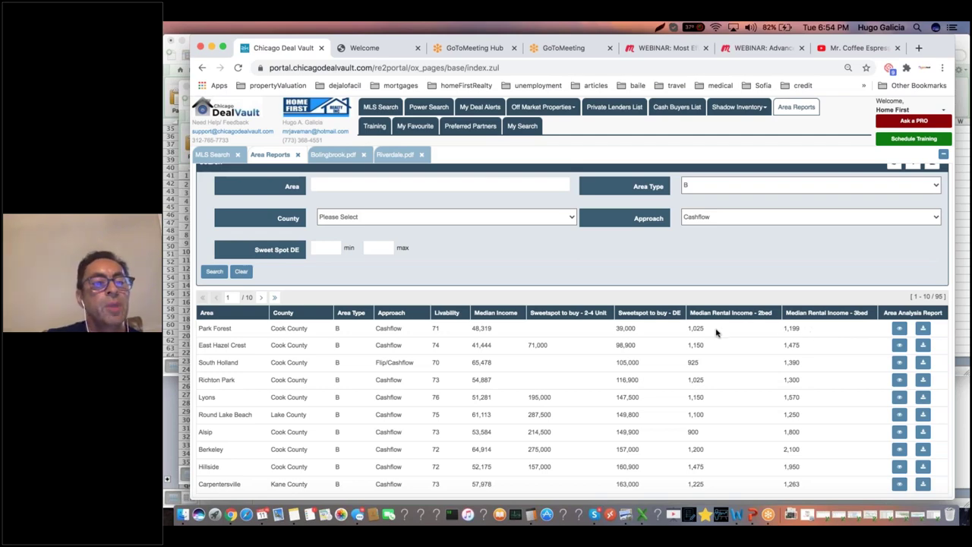
left_click(221, 332)
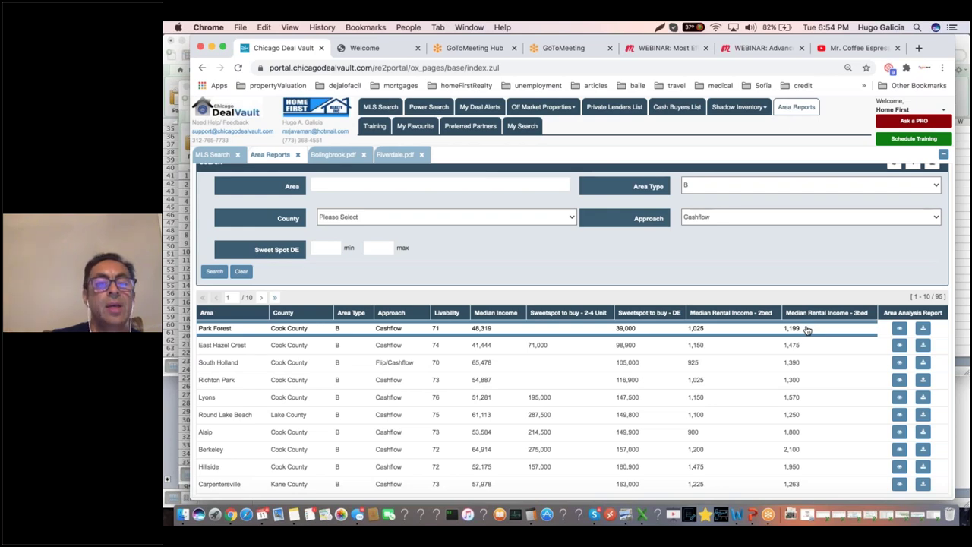
left_click(681, 364)
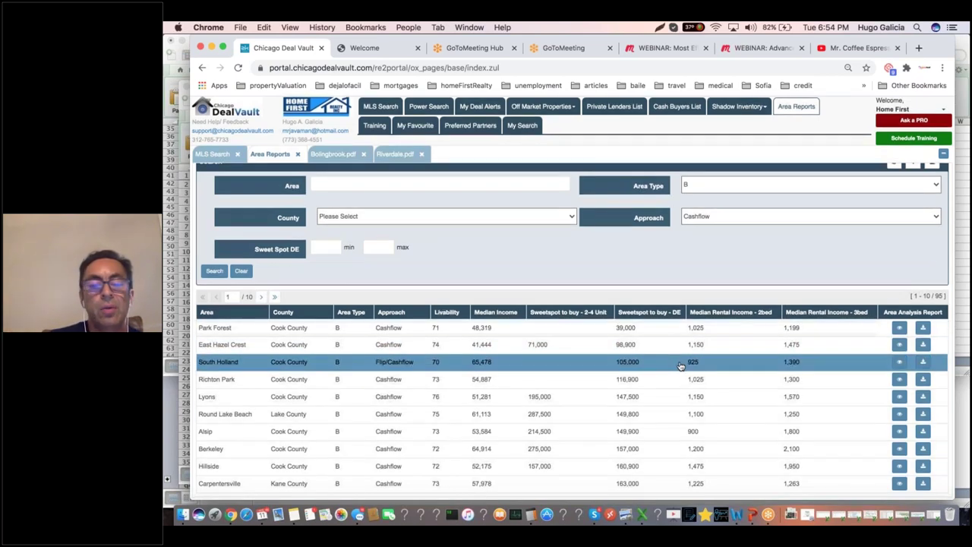
left_click(532, 398)
left_click(326, 364)
left_click(322, 382)
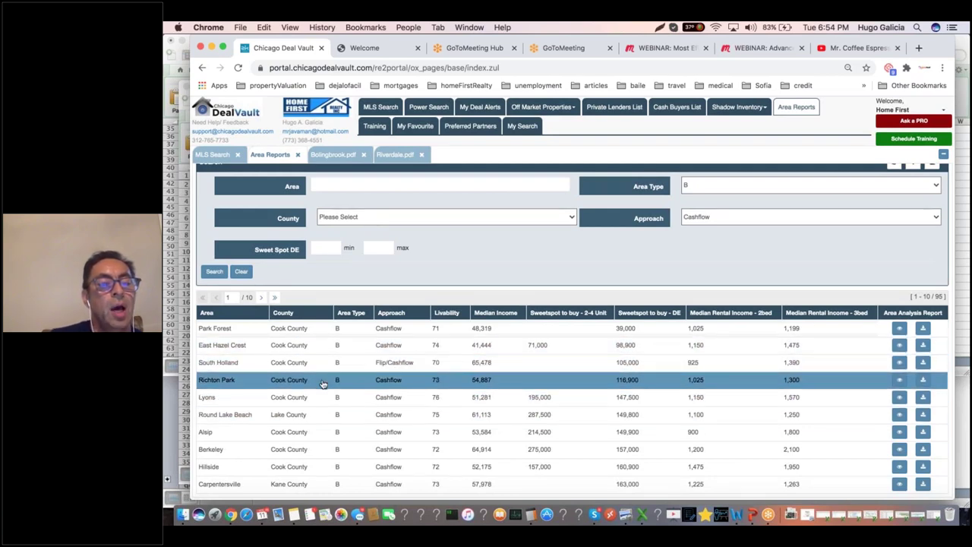
left_click(305, 417)
left_click(298, 431)
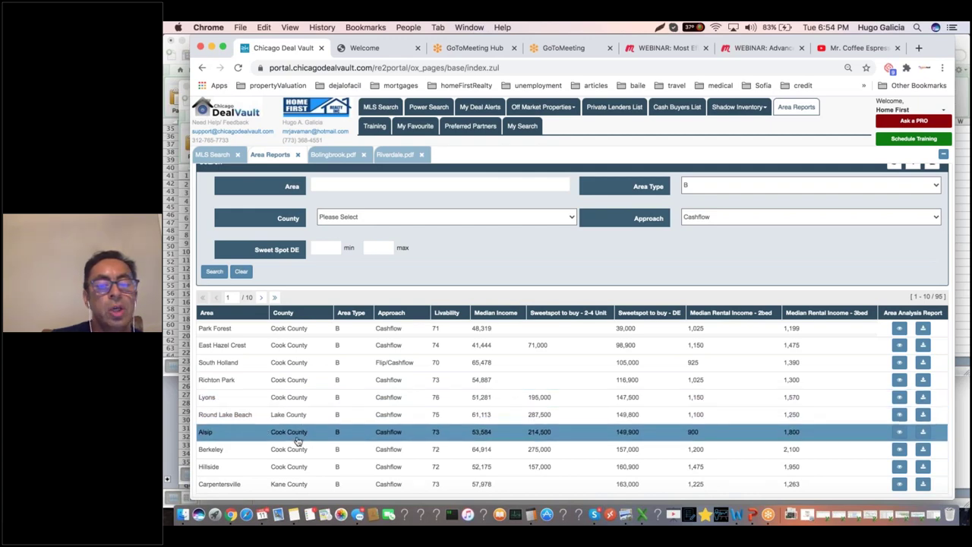
left_click(296, 449)
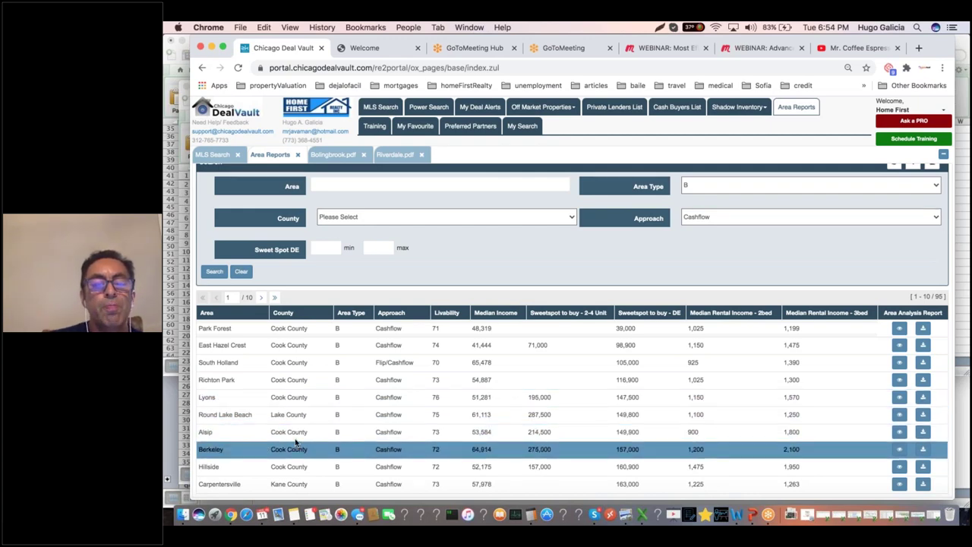
left_click(297, 433)
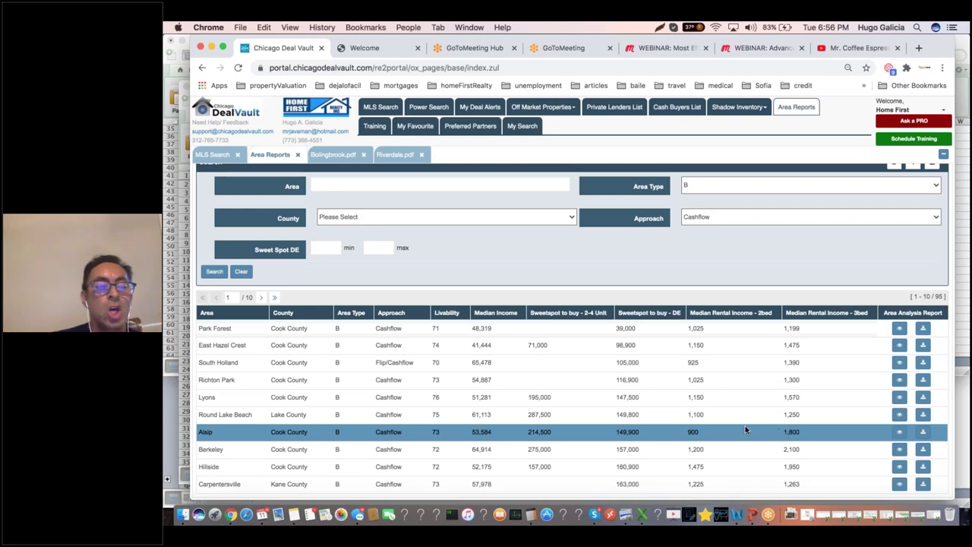
left_click(714, 449)
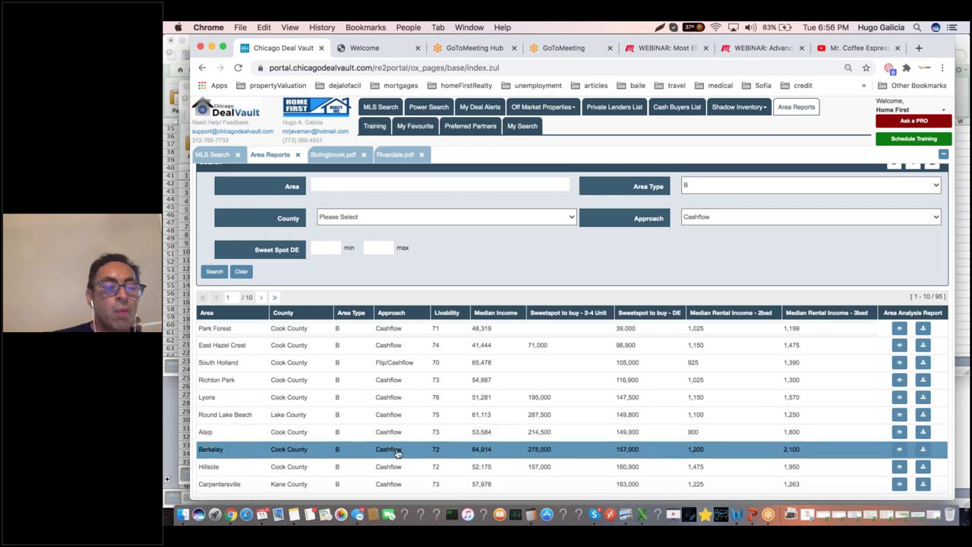
left_click(623, 467)
left_click(634, 454)
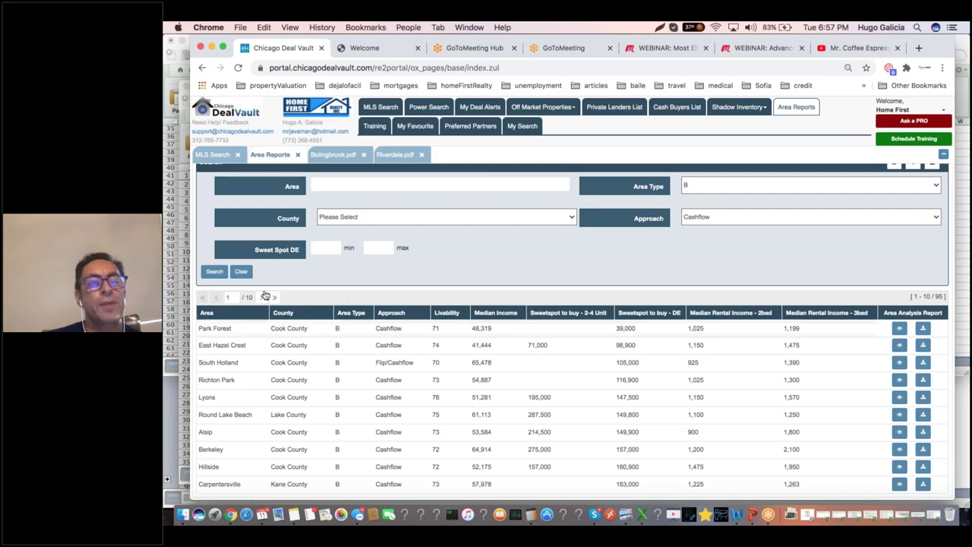
- Clear the filters and search Area Type D with Cashflow approach, returning 32 areas
left_click(242, 272)
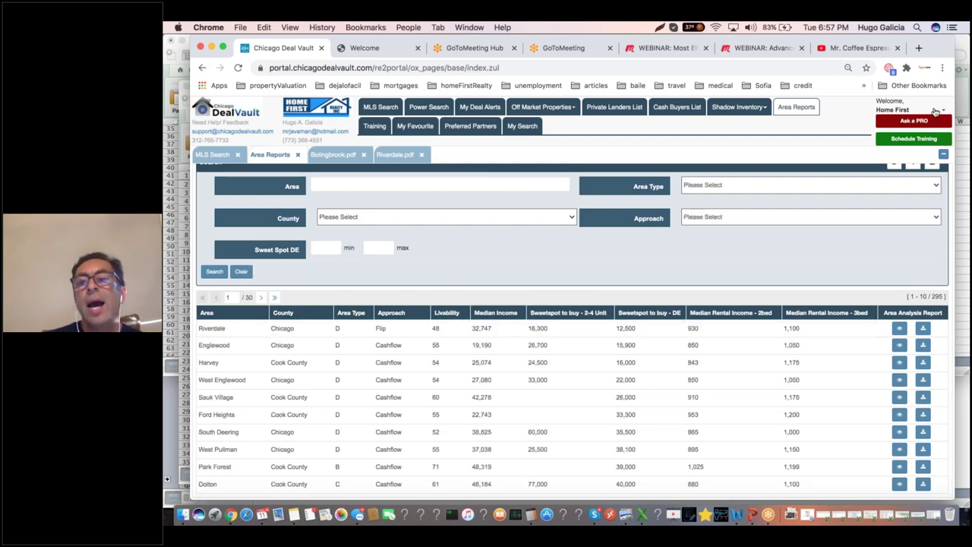
left_click(744, 188)
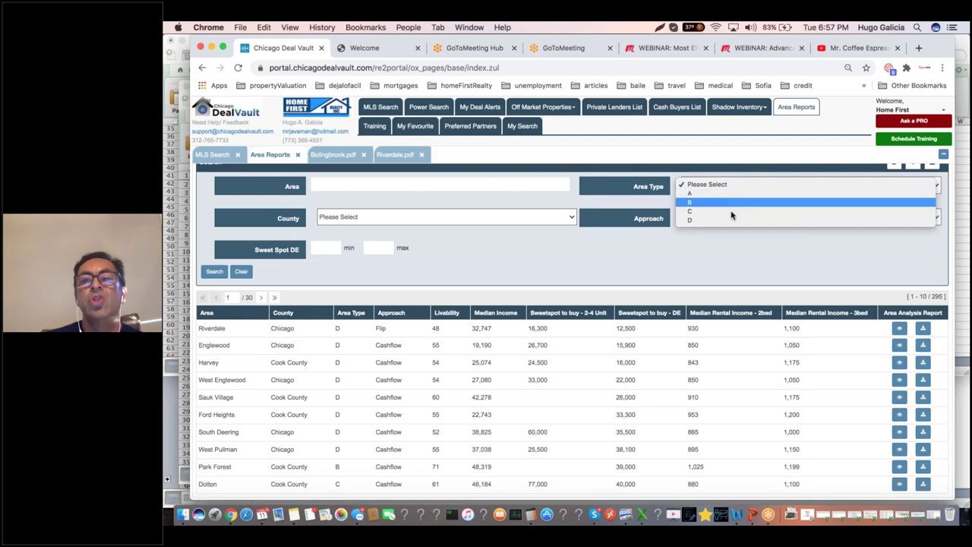
left_click(730, 219)
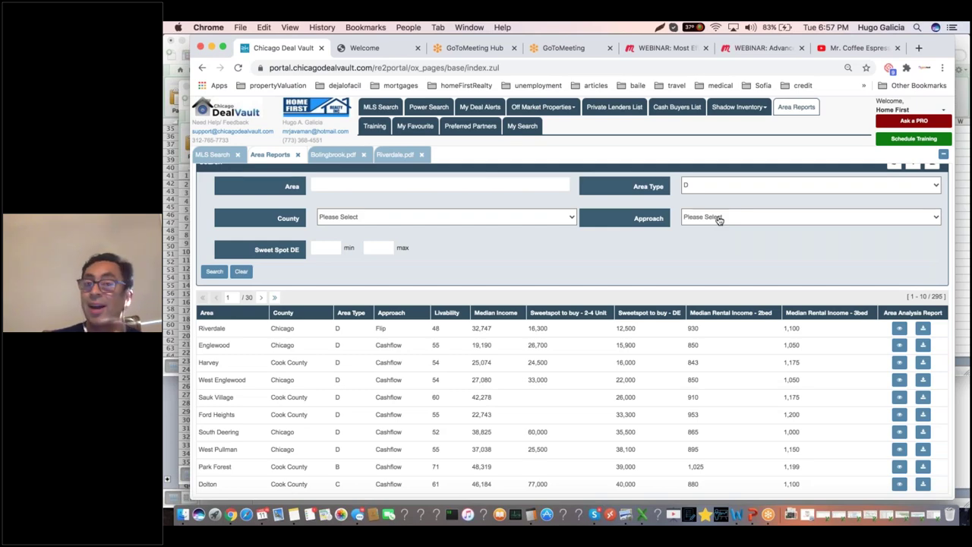
left_click(705, 219)
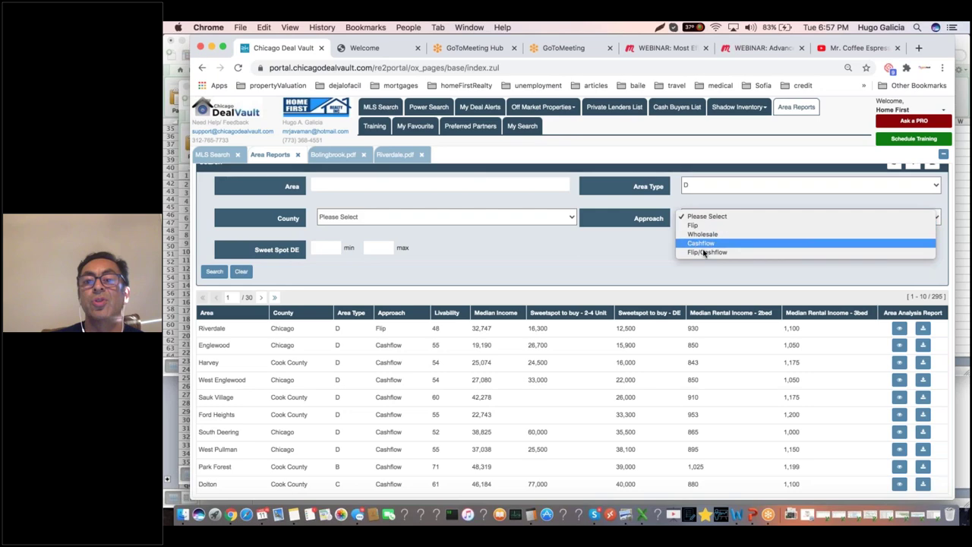
left_click(704, 244)
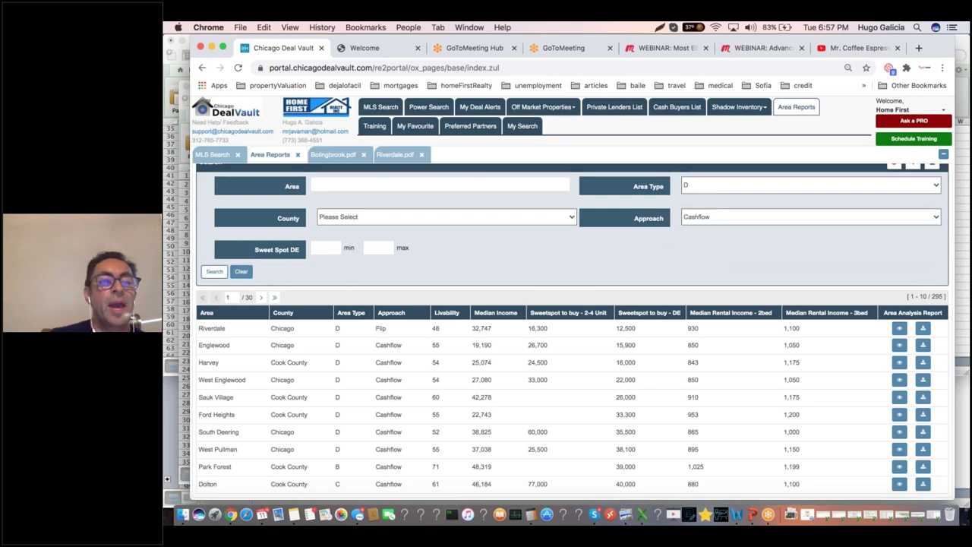
left_click(214, 272)
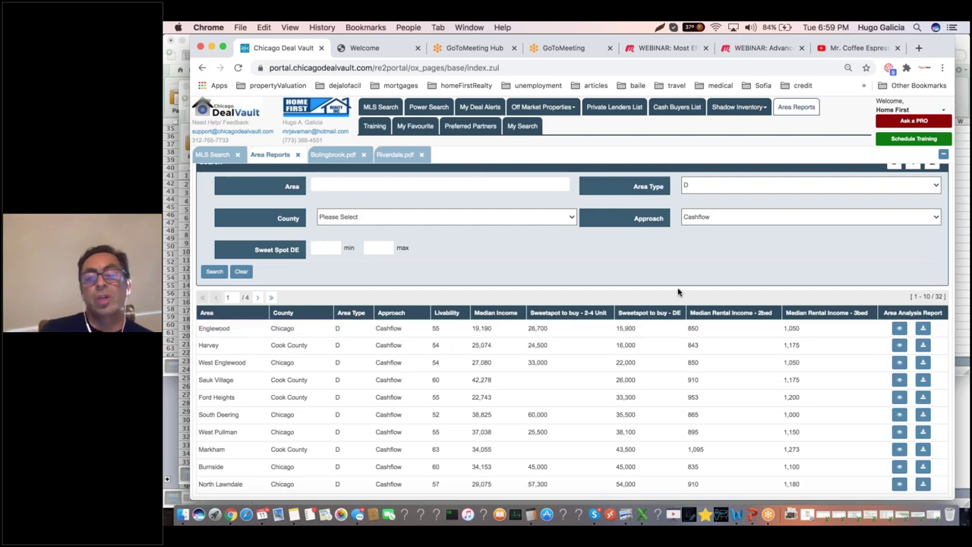
- Pick Area Type A, then clear all filters to list all 295 areas again
left_click(723, 188)
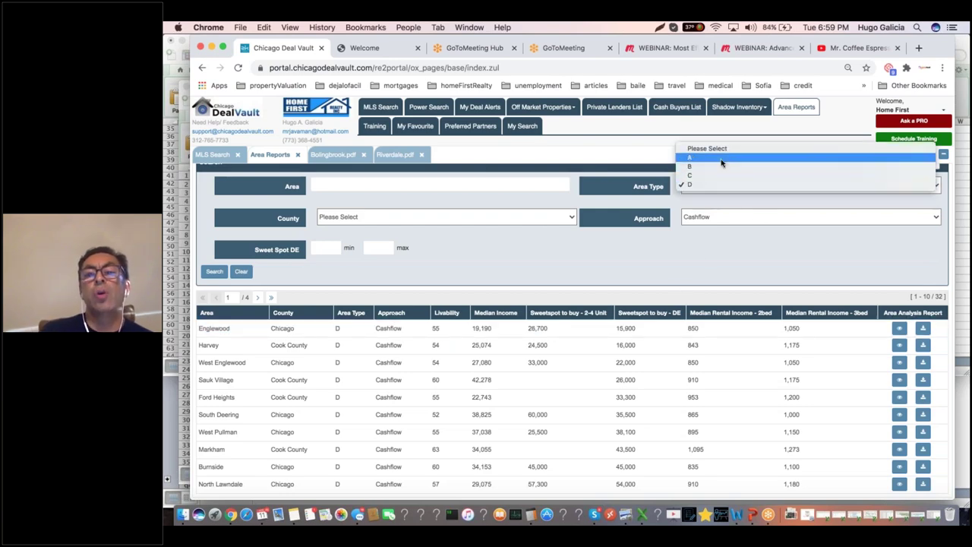
left_click(721, 158)
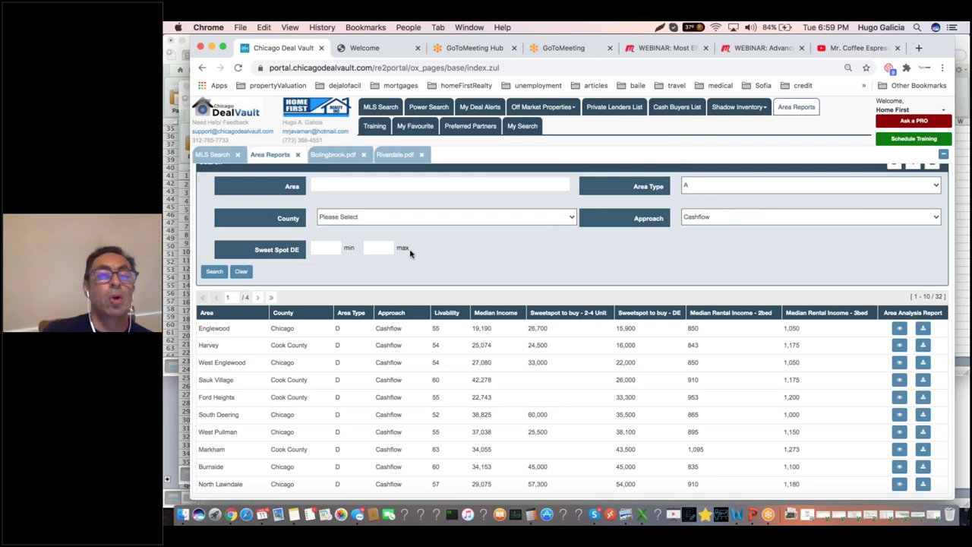
left_click(242, 272)
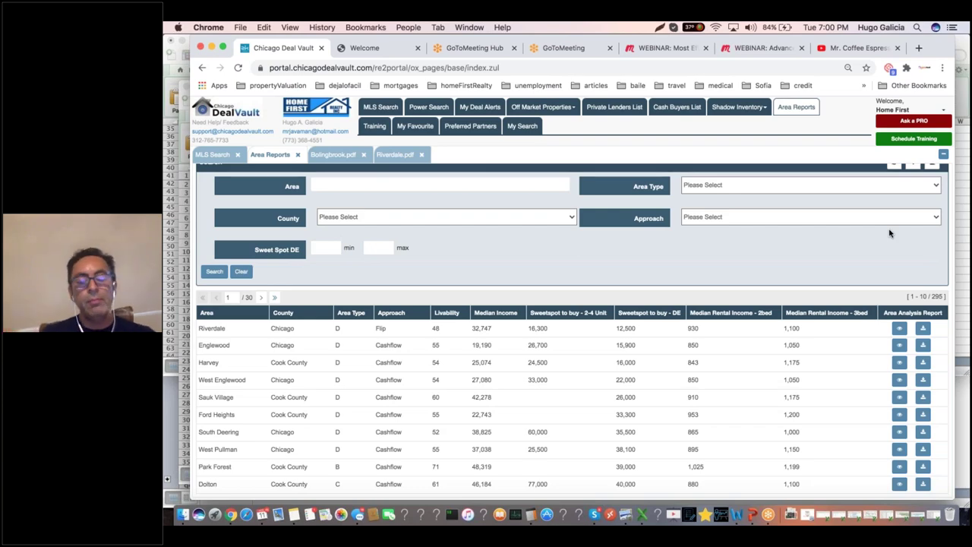
- Switch to Excel's Top Rental Markets.xlsx on the Suburbs sheet
key("super+Tab")
key("super+Tab")
key("super+Tab")
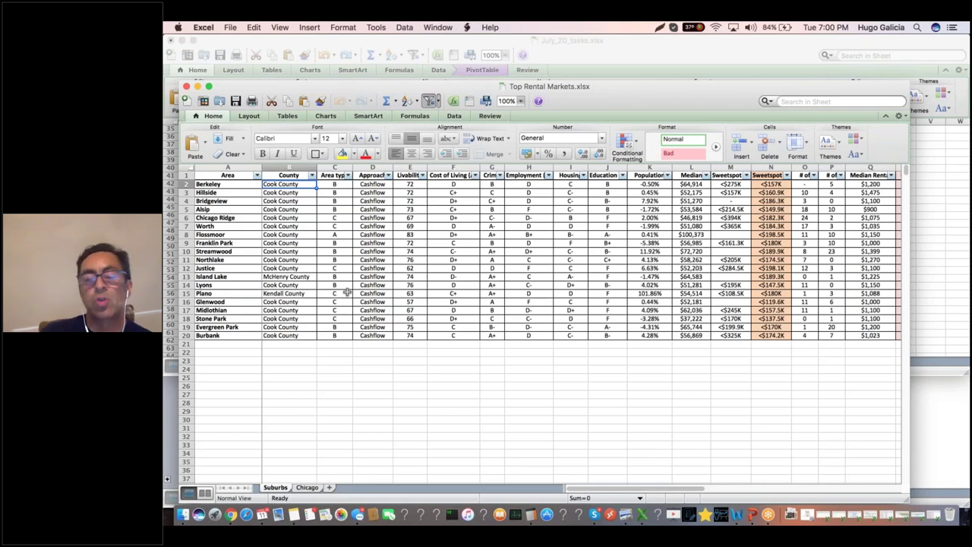
- Review Berkeley's and Hillside's Sweetspot prices and median rents ($2,100 and $1,950)
left_click(218, 184)
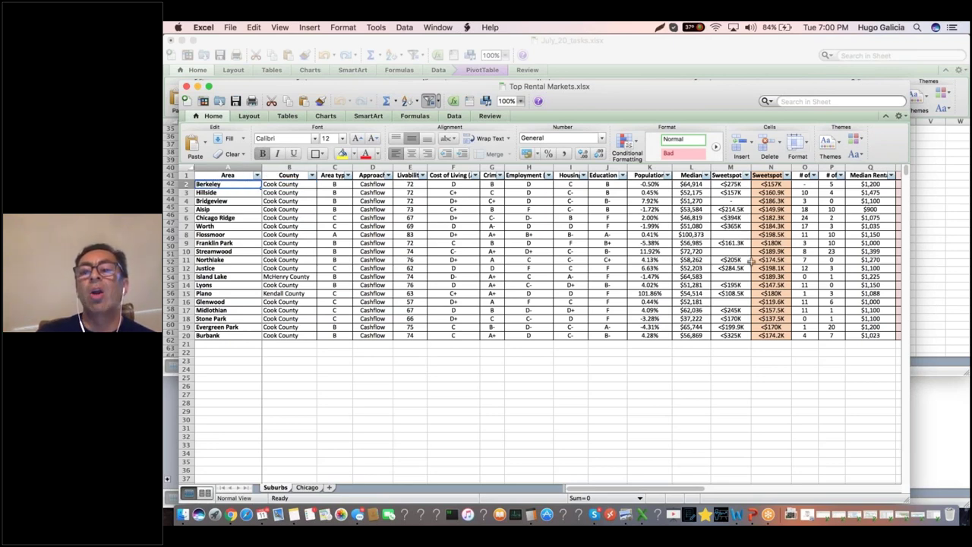
scroll(750, 261, "right", 1)
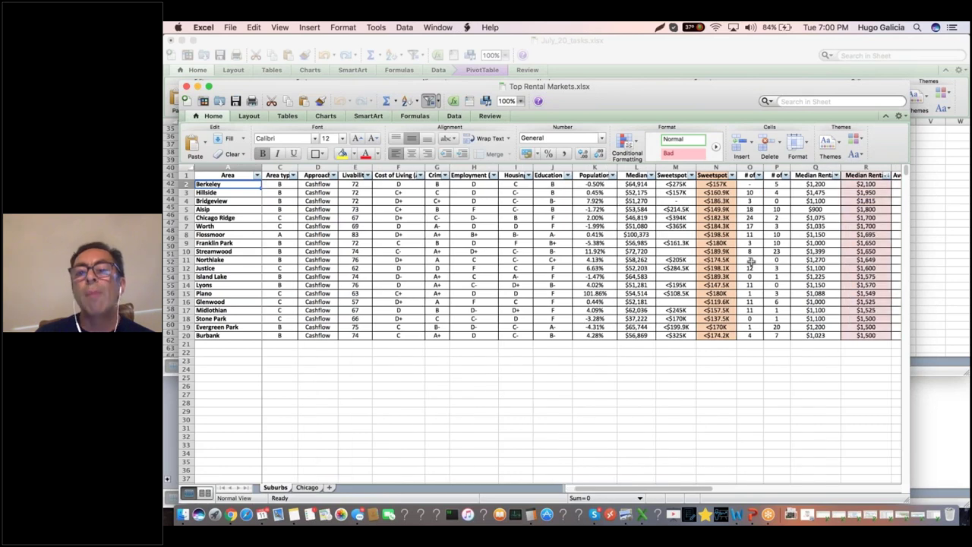
left_click(715, 185)
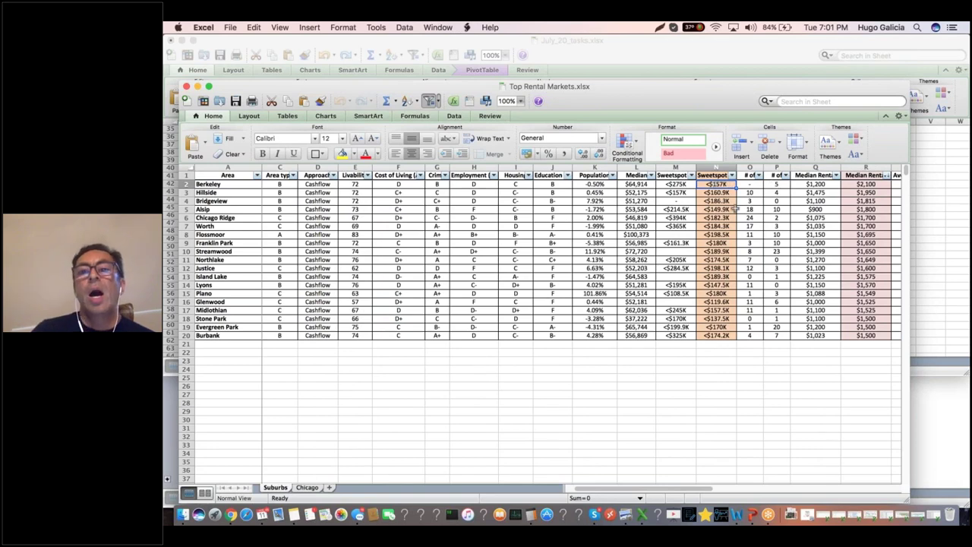
left_click(871, 185)
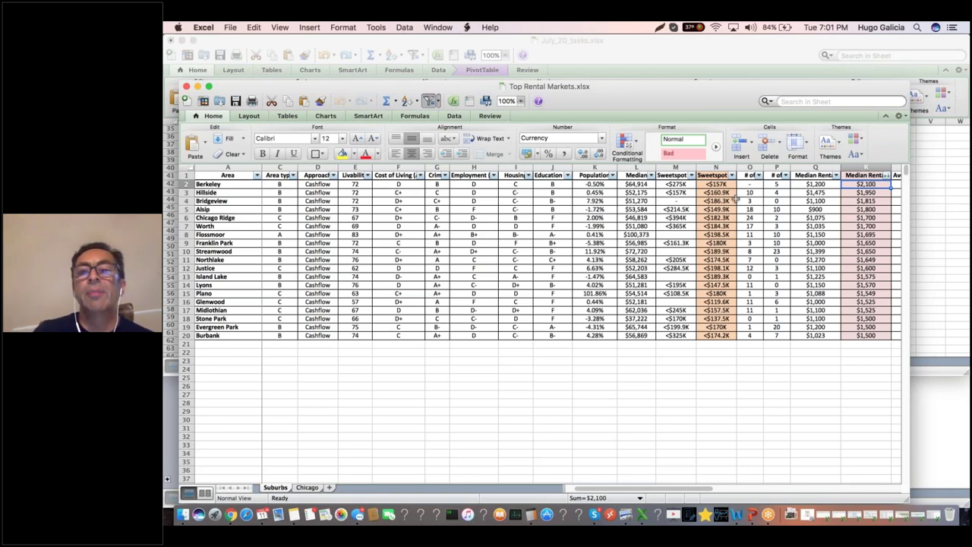
left_click(719, 193)
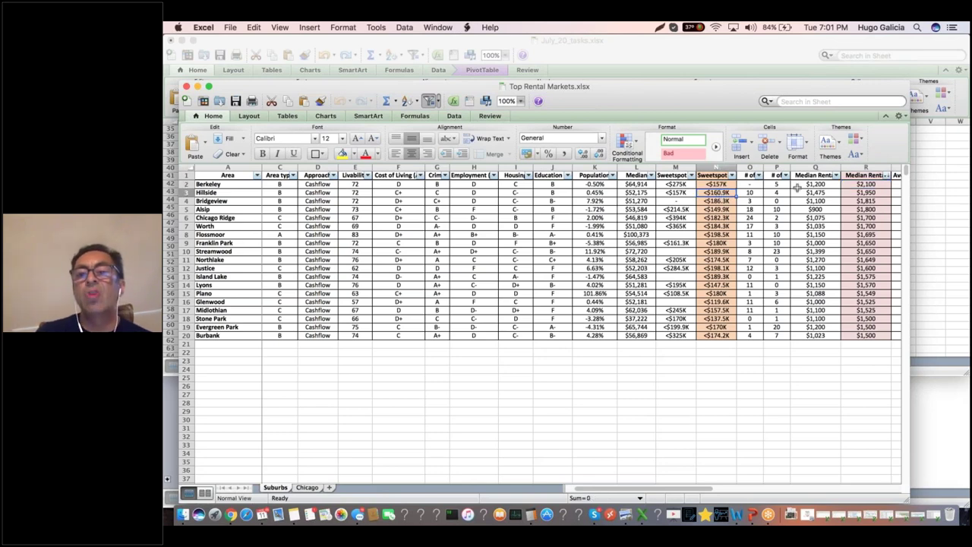
left_click(875, 195)
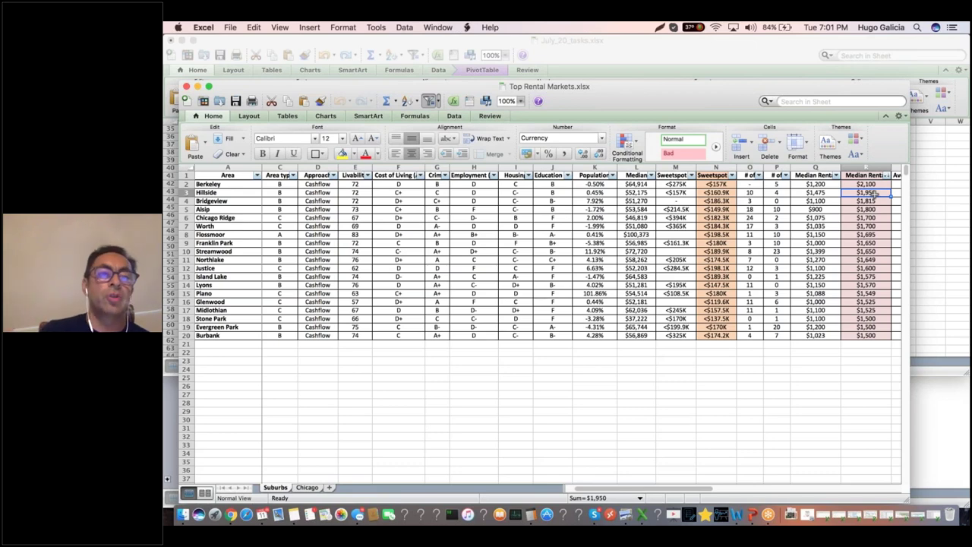
- Step down the Area column from Bridgeview through Franklin Park to Streamwood
left_click(215, 202)
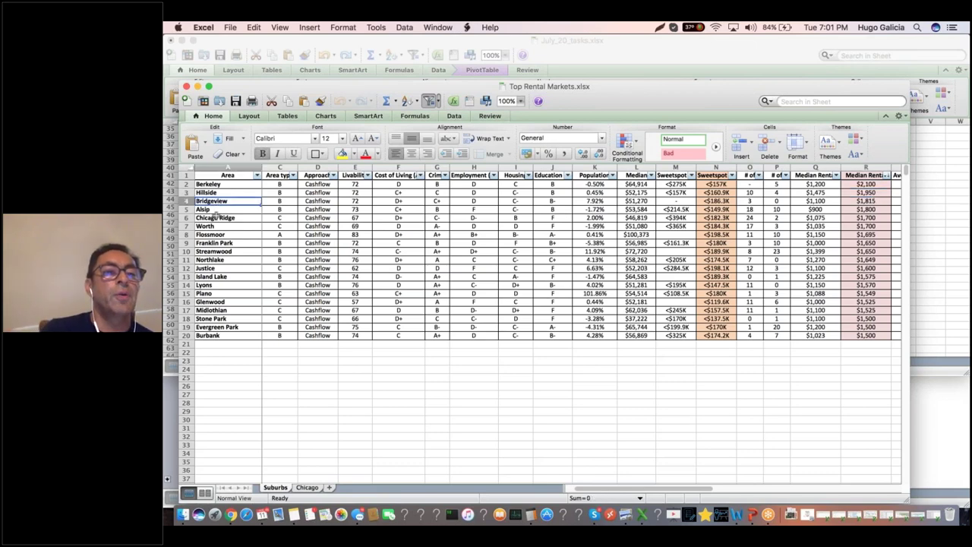
left_click(220, 210)
left_click(219, 218)
left_click(217, 226)
left_click(219, 235)
left_click(227, 242)
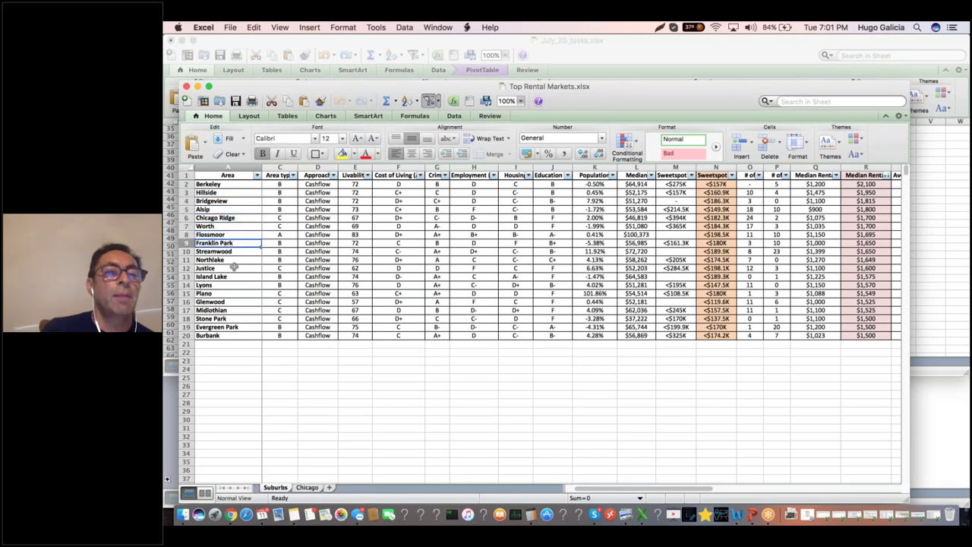
left_click(225, 253)
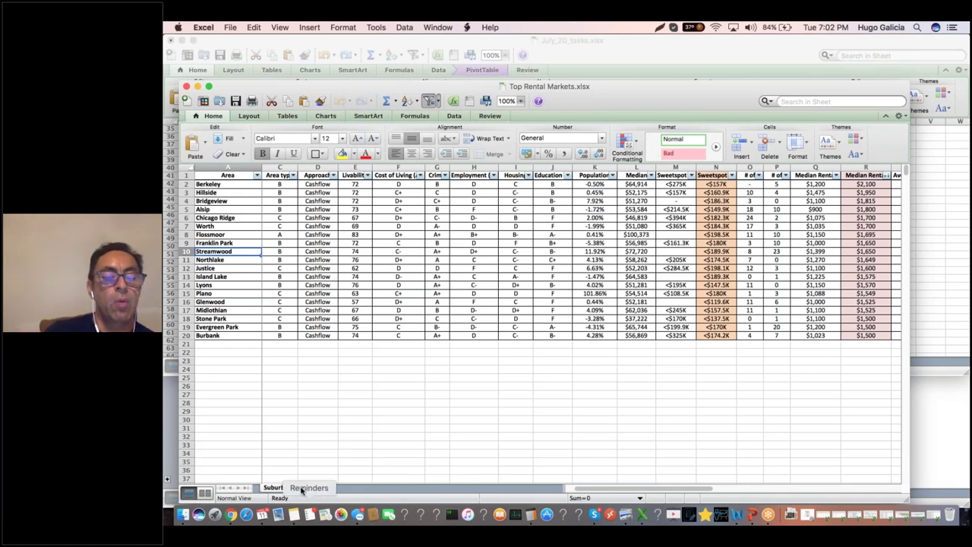
left_click(306, 487)
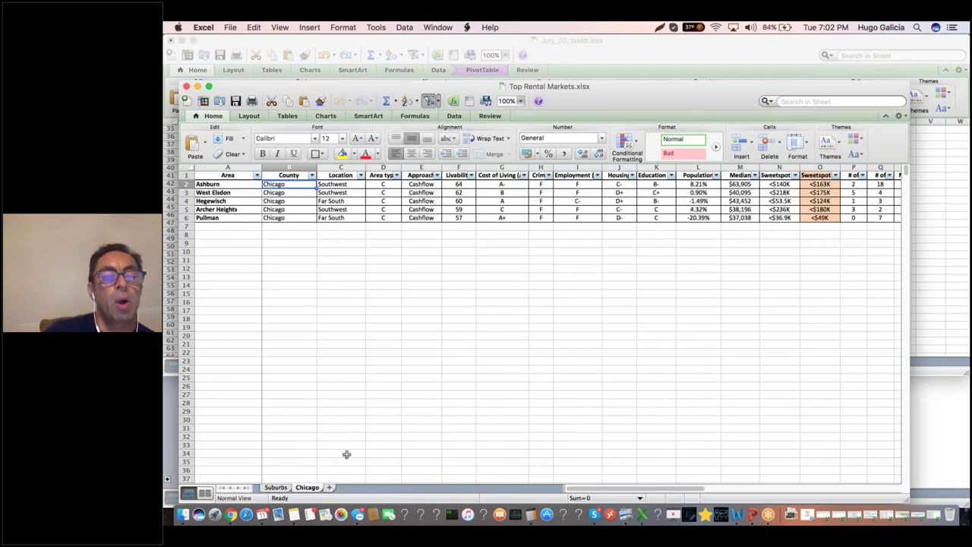
left_click(276, 488)
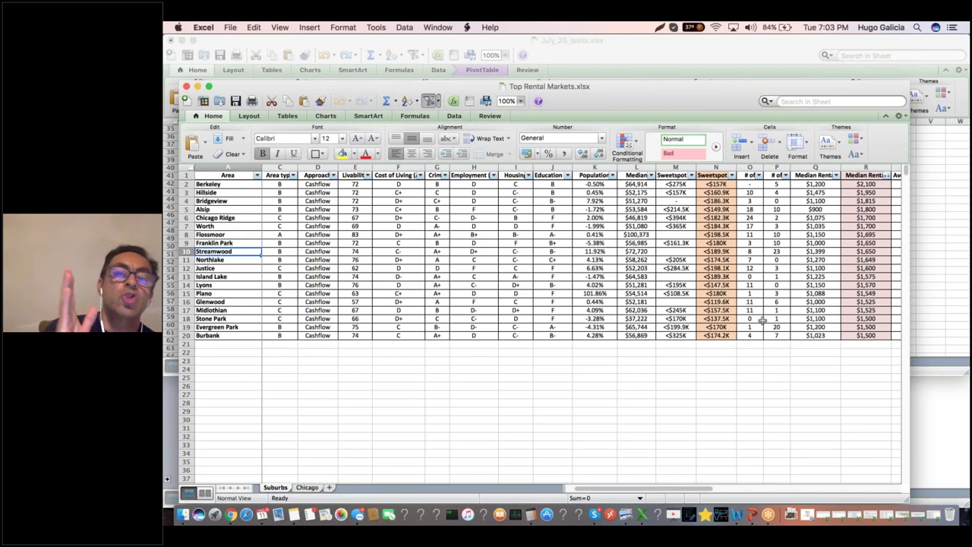
scroll(762, 320, "right", 1)
scroll(762, 320, "right", 3)
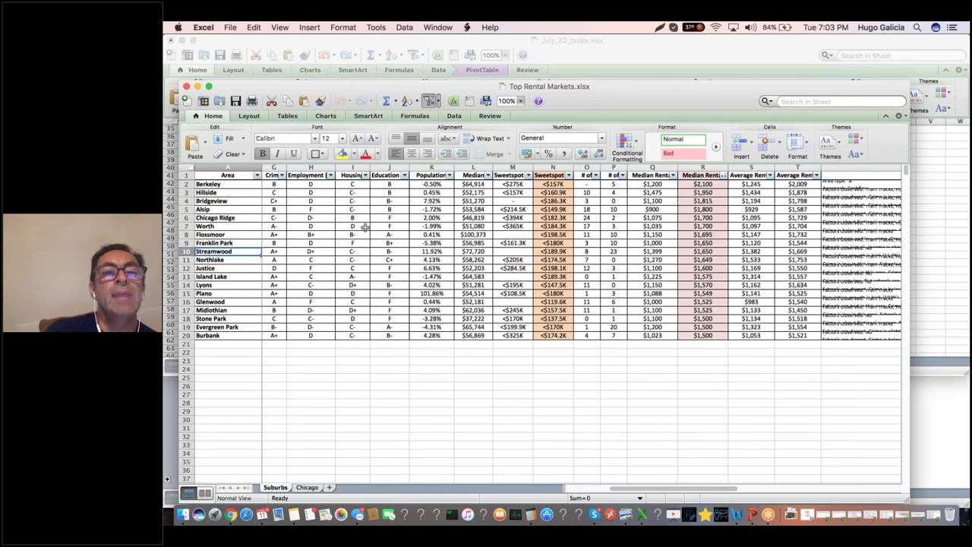
scroll(365, 226, "left", 1)
scroll(366, 227, "left", 4)
- Fill the entire Livability column (E) with yellow
left_click(410, 167)
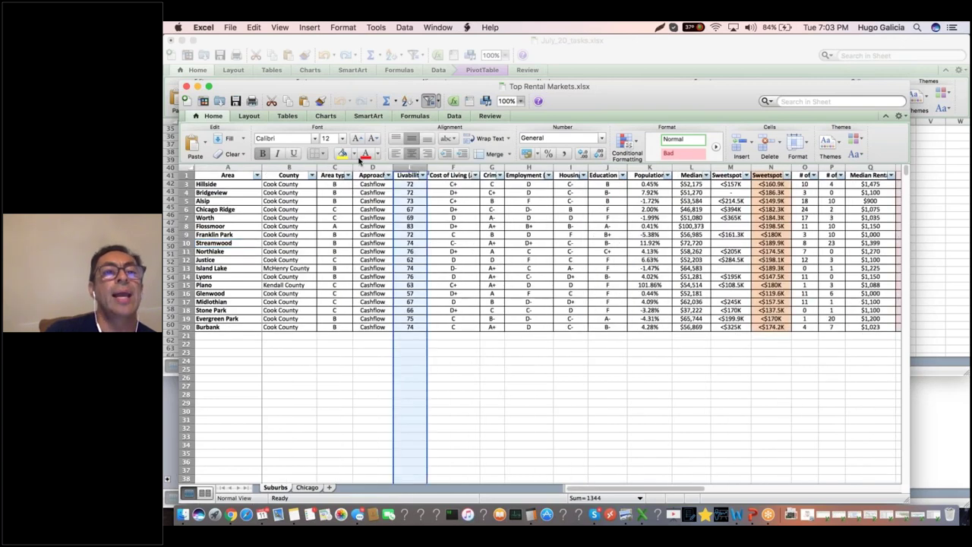
left_click(343, 153)
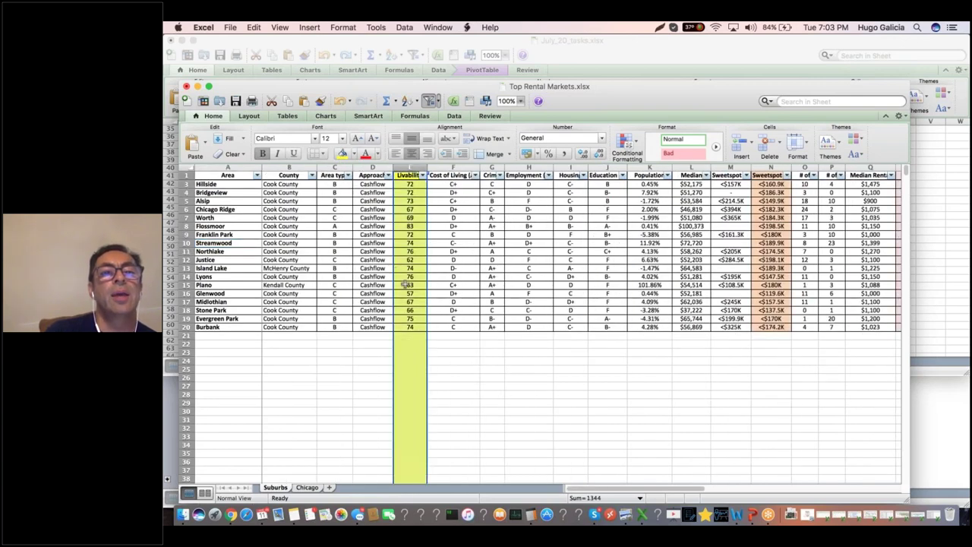
left_click(460, 358)
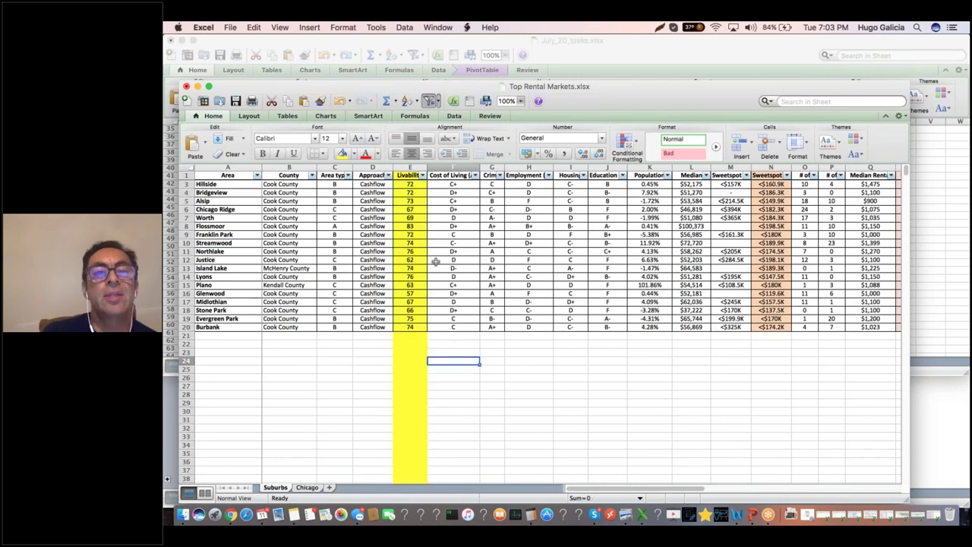
- Review Livability scores from Hillside to Chicago Ridge, then that row's county, grade, approach and area type
left_click(410, 184)
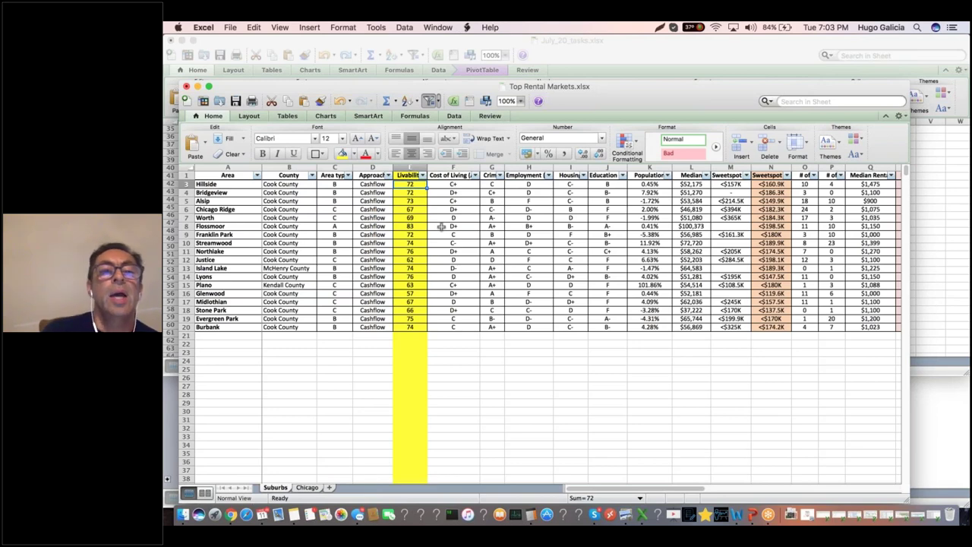
key("Down")
key("Down")
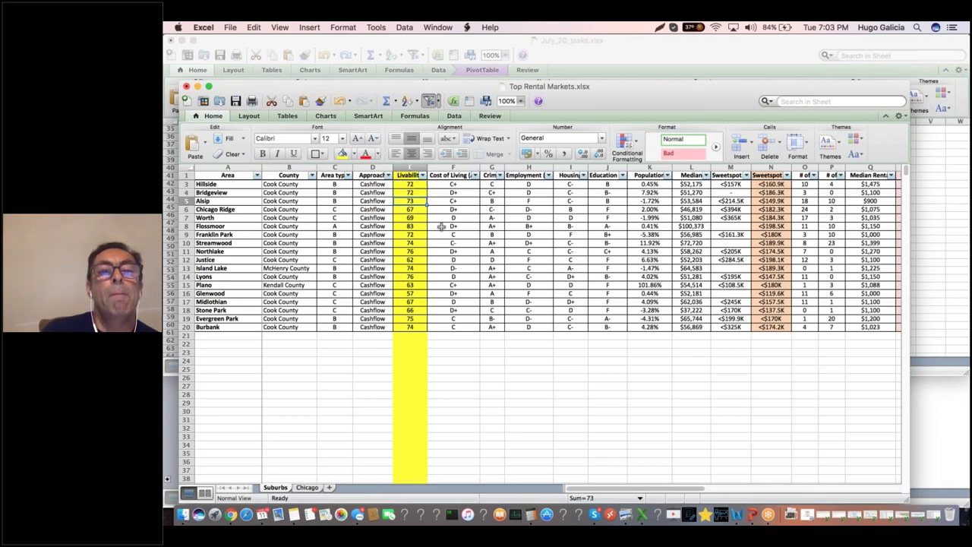
key("Down")
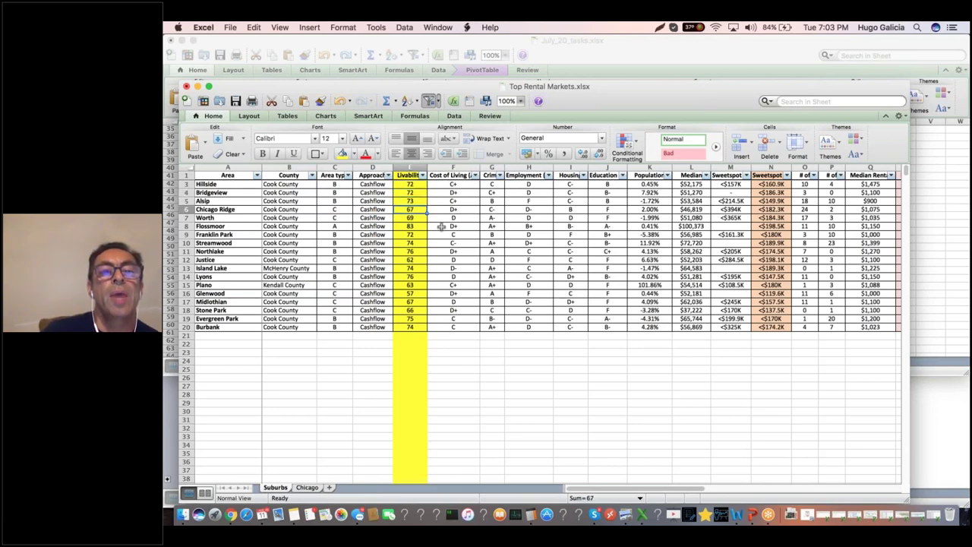
key("Left")
key("Left")
key("Left")
key("Left")
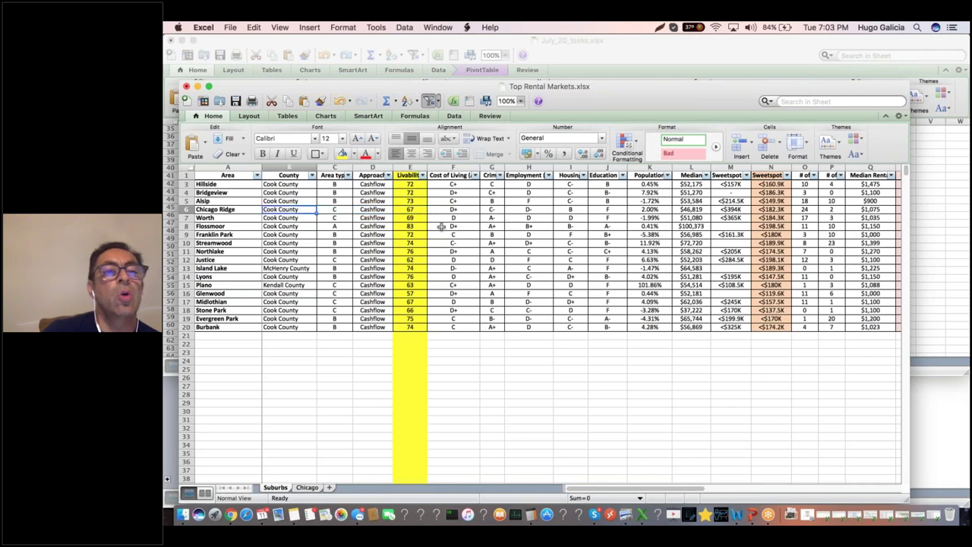
key("Right")
key("Right")
key("Right")
key("Right")
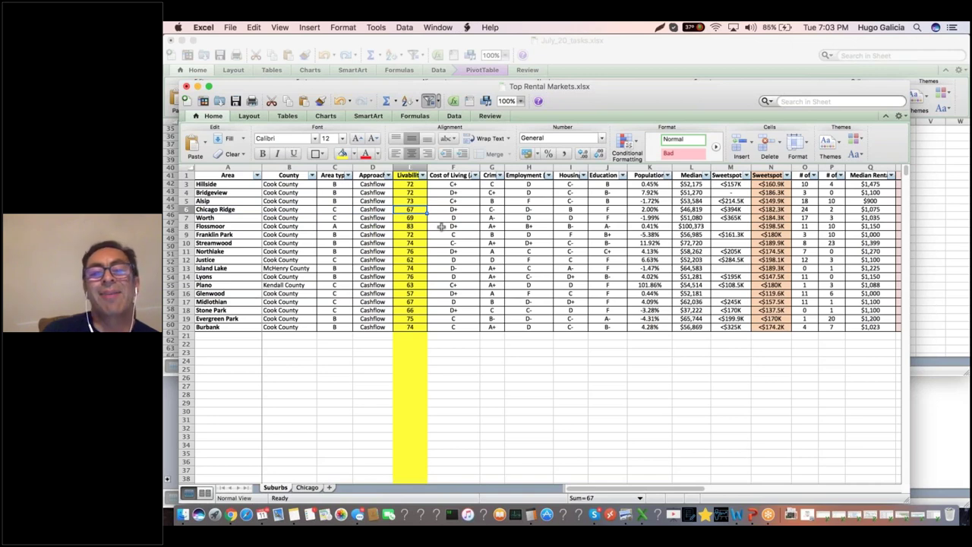
key("Right")
key("Left")
key("Left")
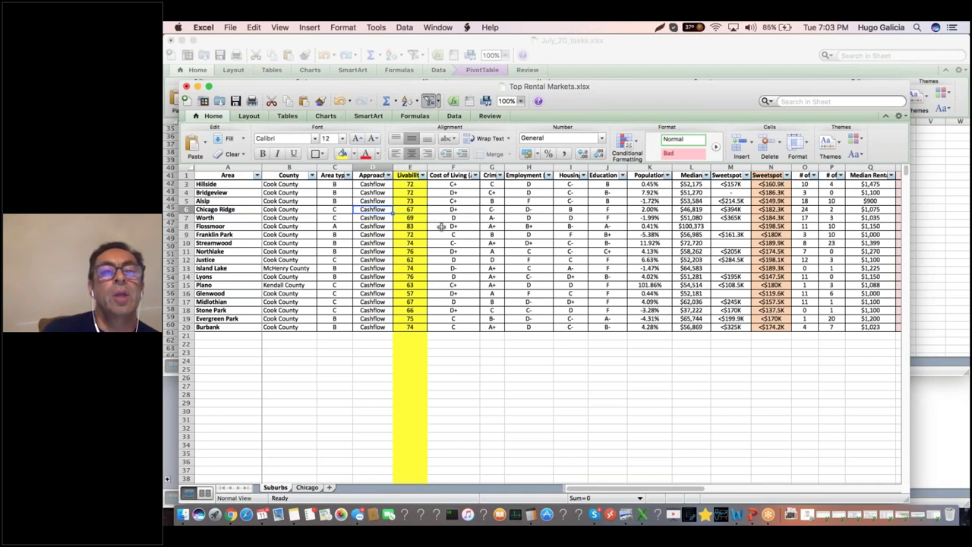
key("Left")
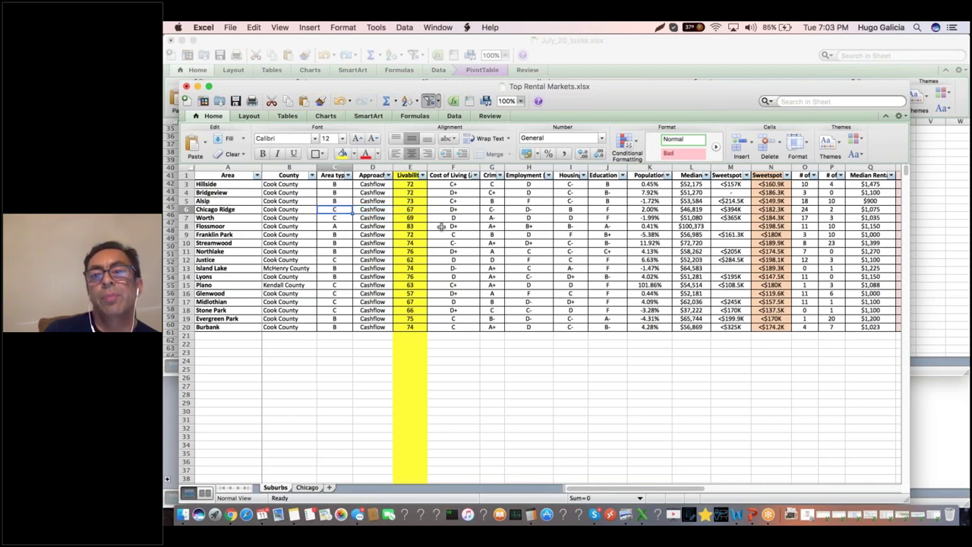
key("Right")
key("Right")
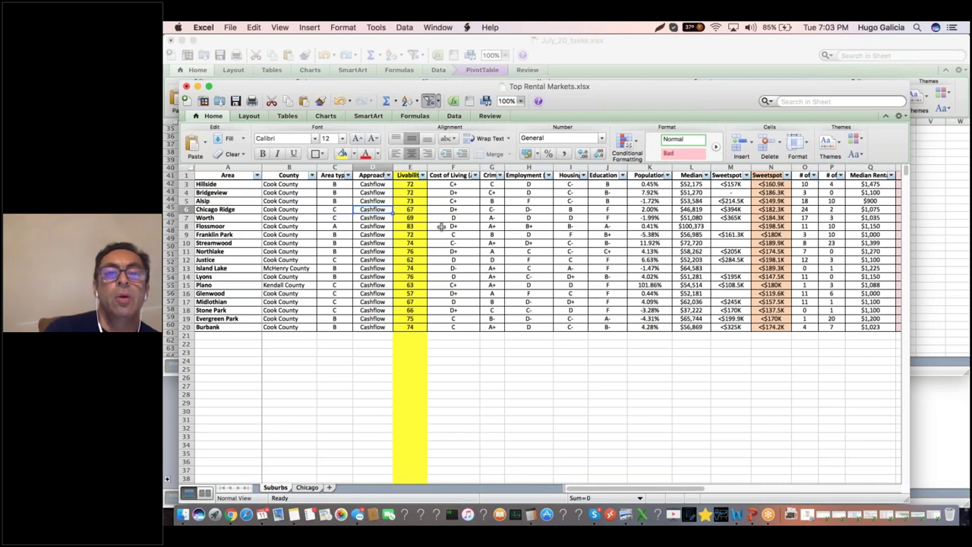
key("Left")
key("Left")
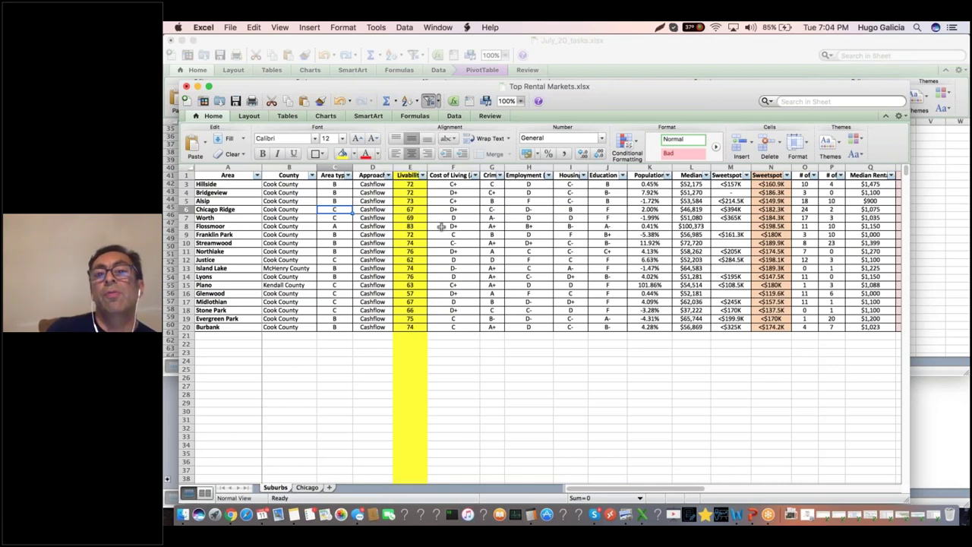
- Move down the area types from Worth to Northlake
key("Down")
key("Up")
key("Down")
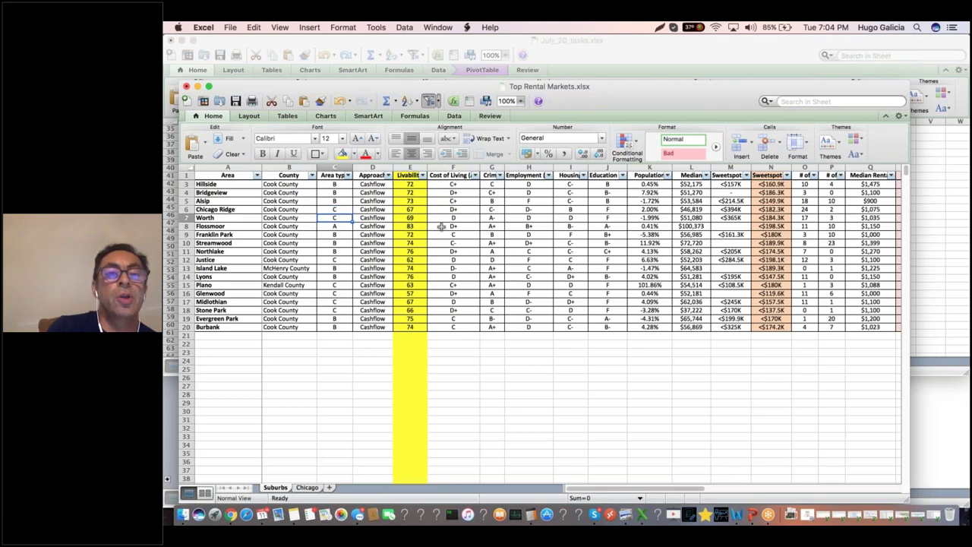
key("Down")
key("Down")
key("Down")
key("Down")
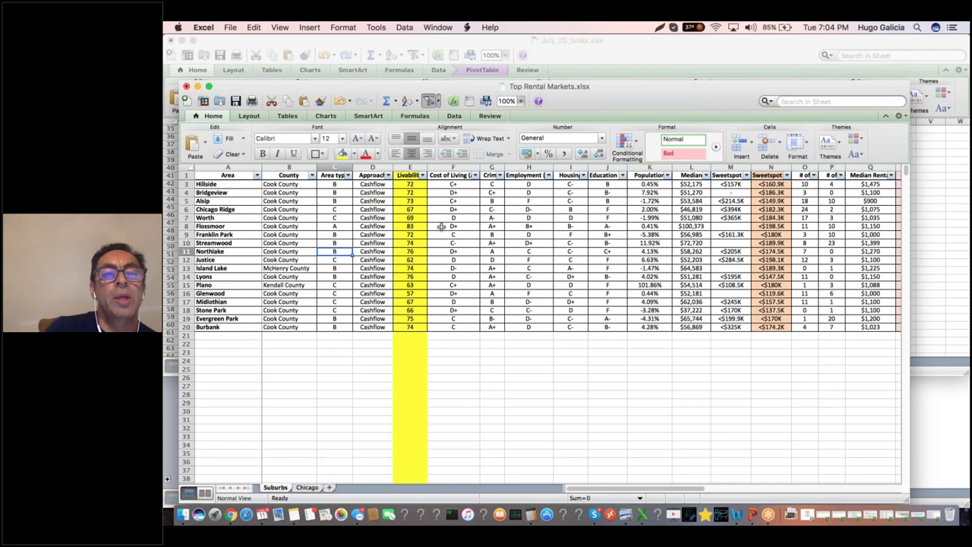
key("Right")
key("Right")
key("Down")
key("Left")
key("Left")
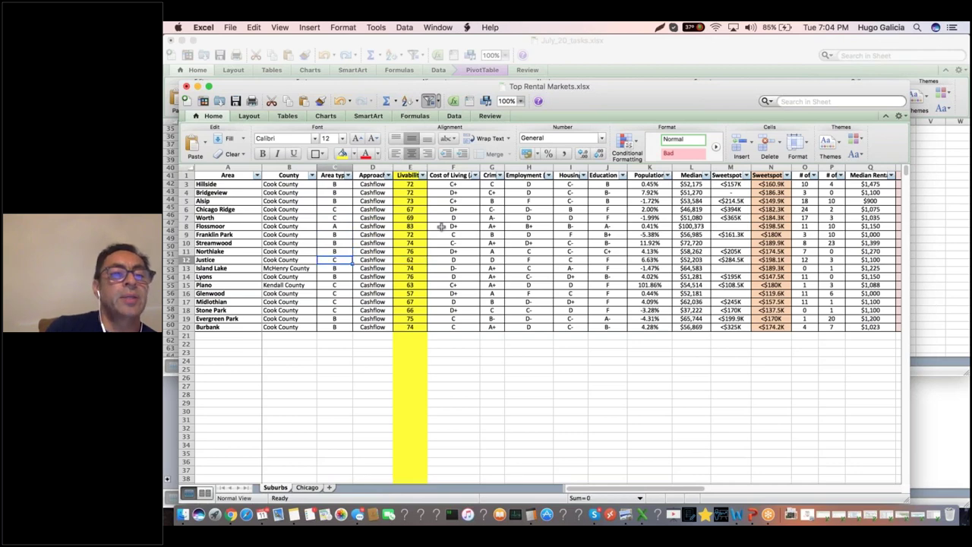
key("Left")
key("Left")
key("Right")
key("Right")
key("Right")
key("Right")
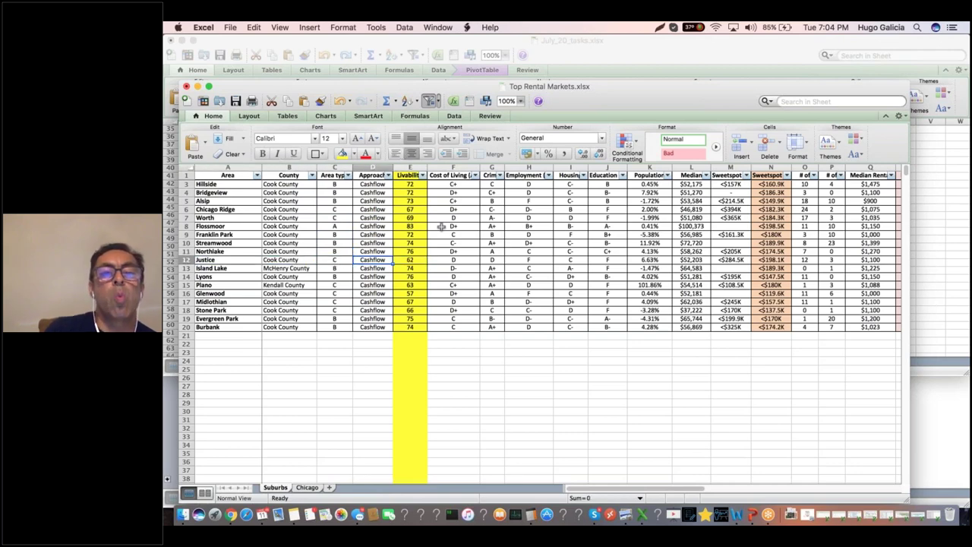
key("Left")
key("Left")
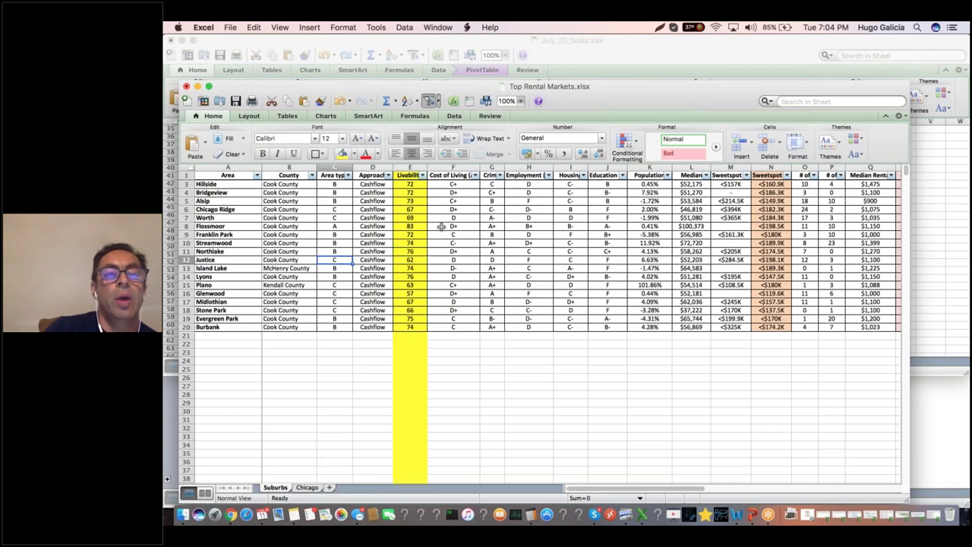
key("Down")
key("Down")
key("Down")
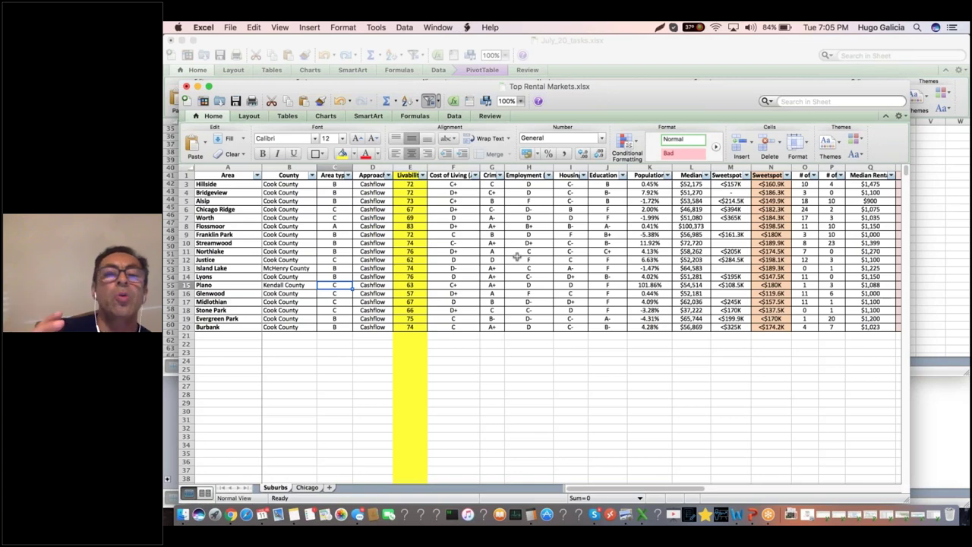
left_click(336, 193)
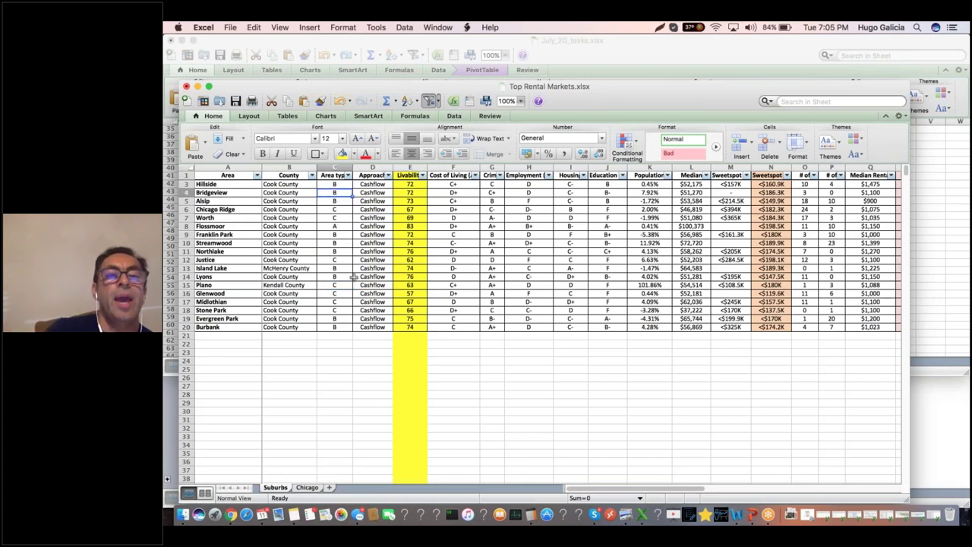
left_click(339, 226)
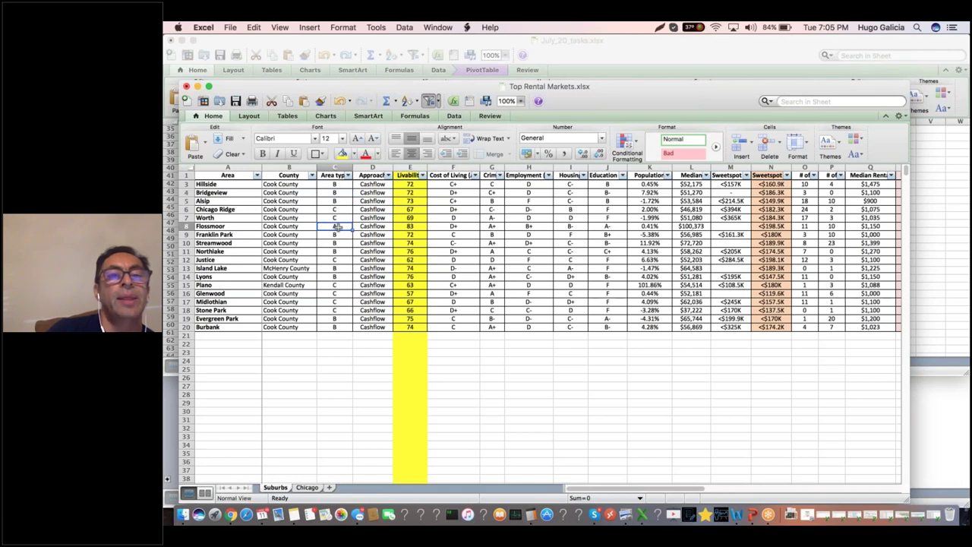
left_click(219, 226)
left_click(334, 226)
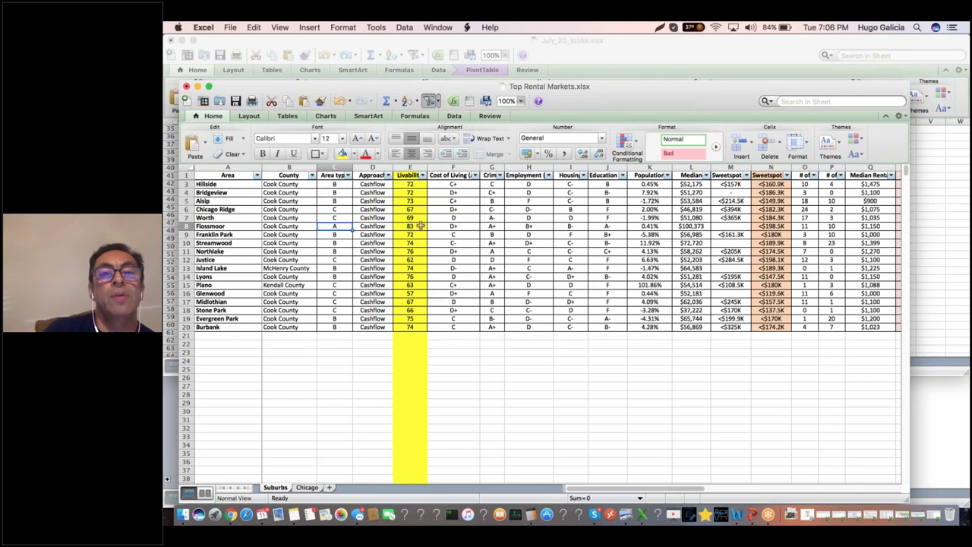
left_click(454, 226)
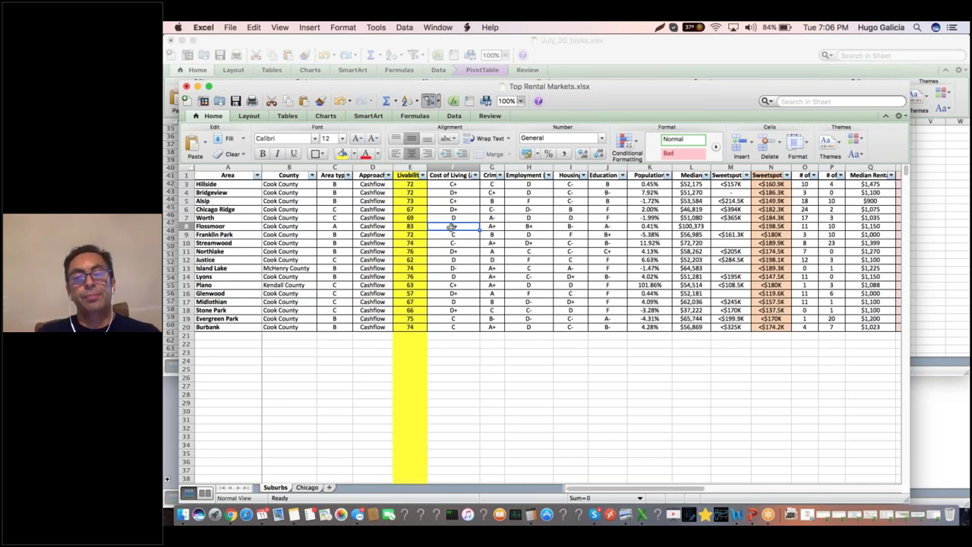
key("super+Tab")
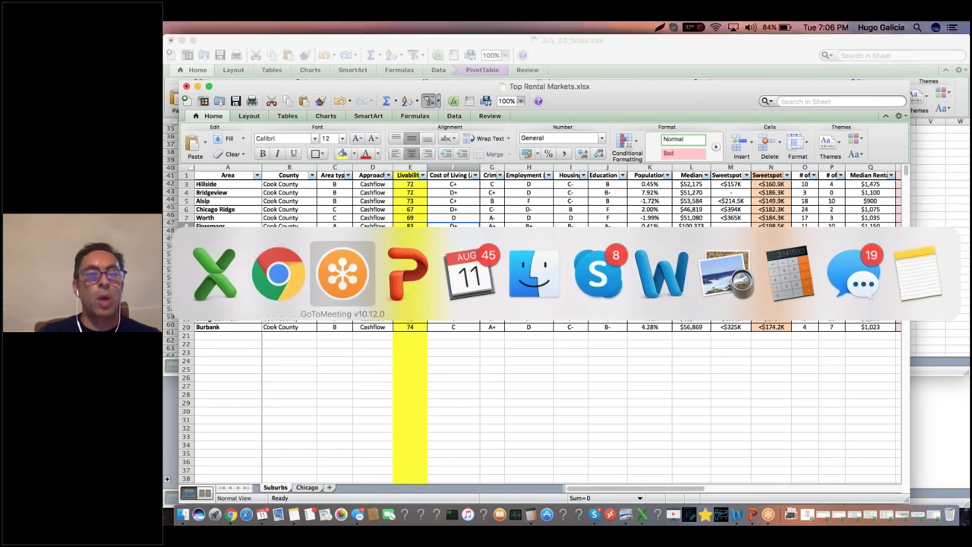
- Show the webinar title slide in PowerPoint, then bring Top Rental Markets back in front
key("super+Tab")
key("super+Tab")
key("super+Tab")
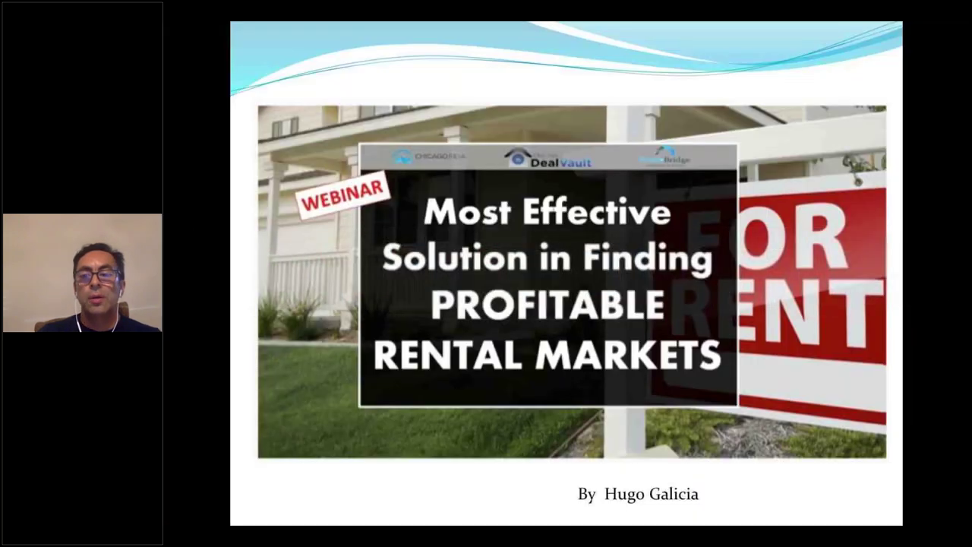
key("super+Tab")
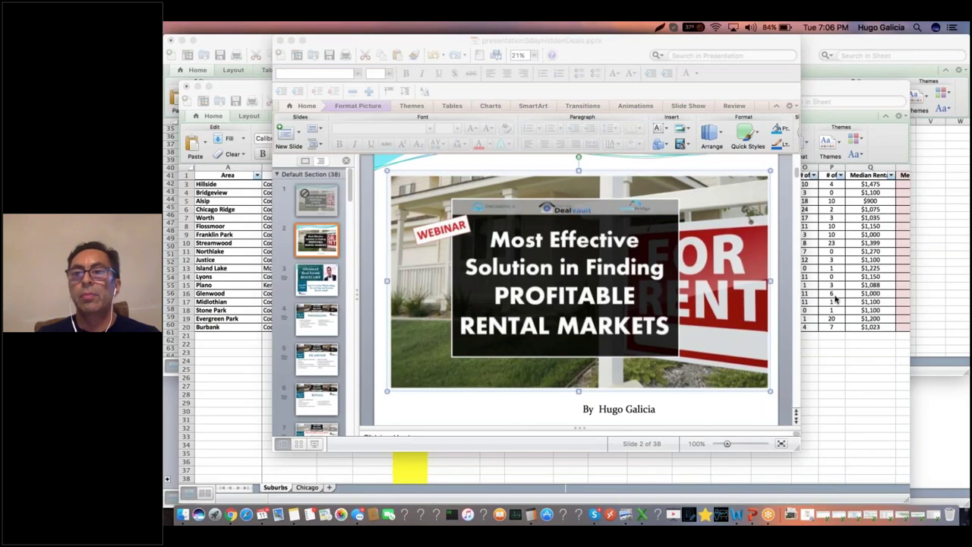
left_click(836, 300)
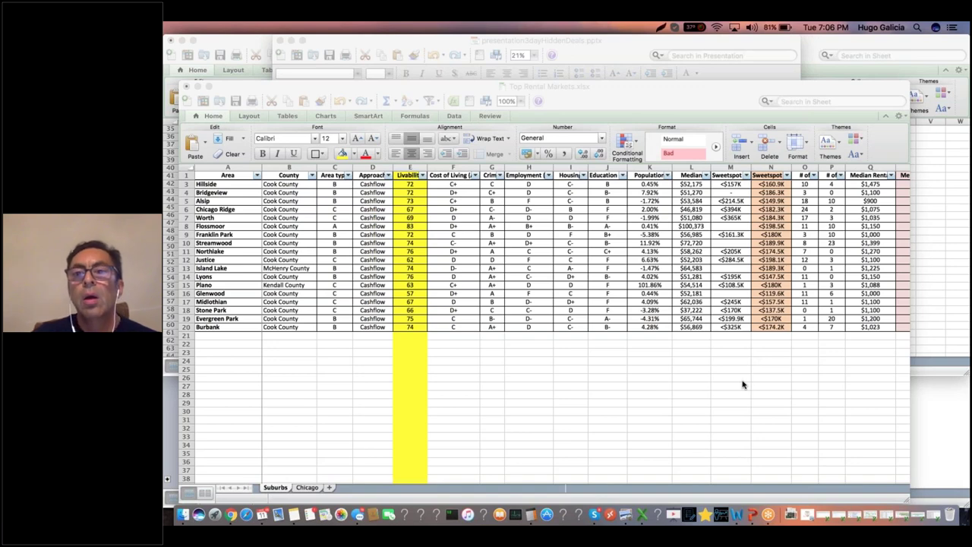
- Lower the system volume and switch to Chrome's Chicago Deal Vault Area Reports
key("XF86AudioLowerVolume")
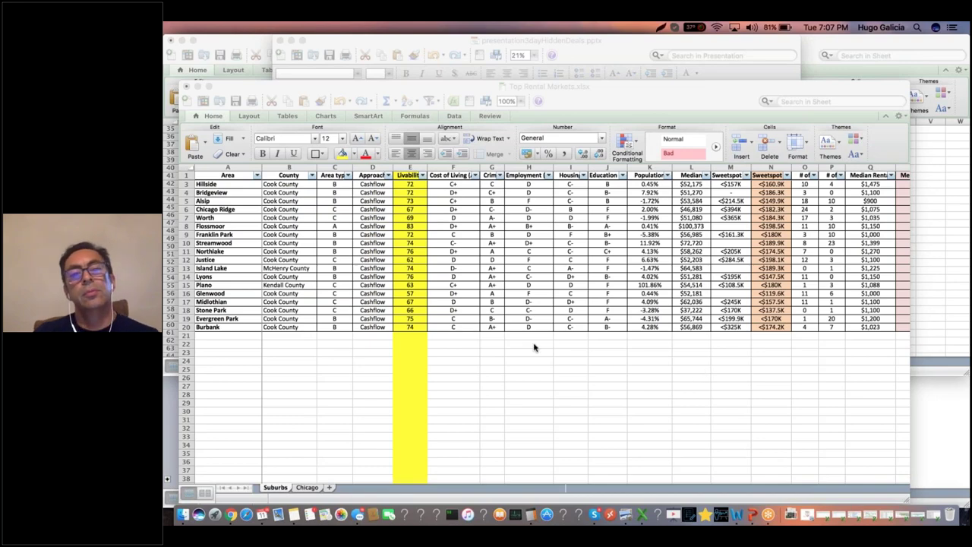
key("super+Tab")
key("super+Tab")
key("super+Tab")
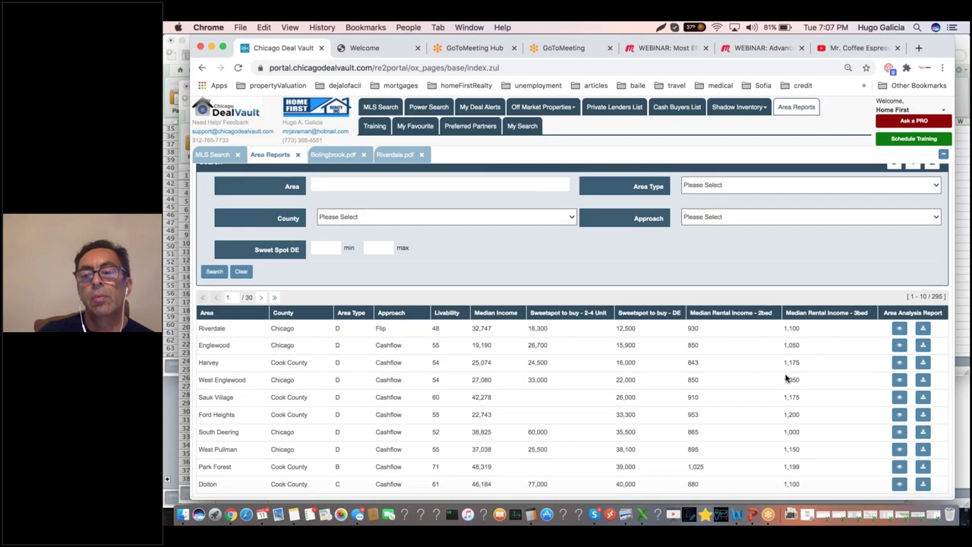
- Search area reports for 'clea', returning only Clearing
left_click(355, 182)
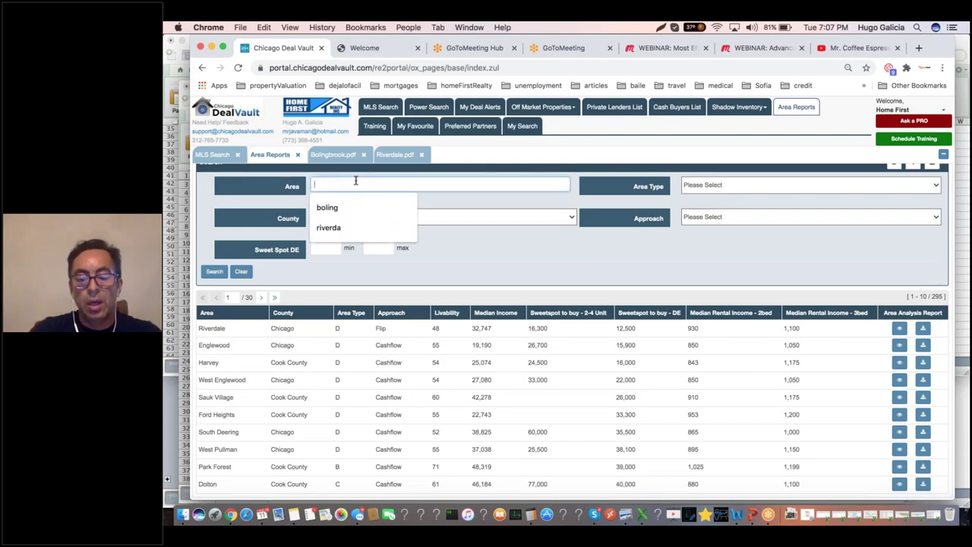
type("c")
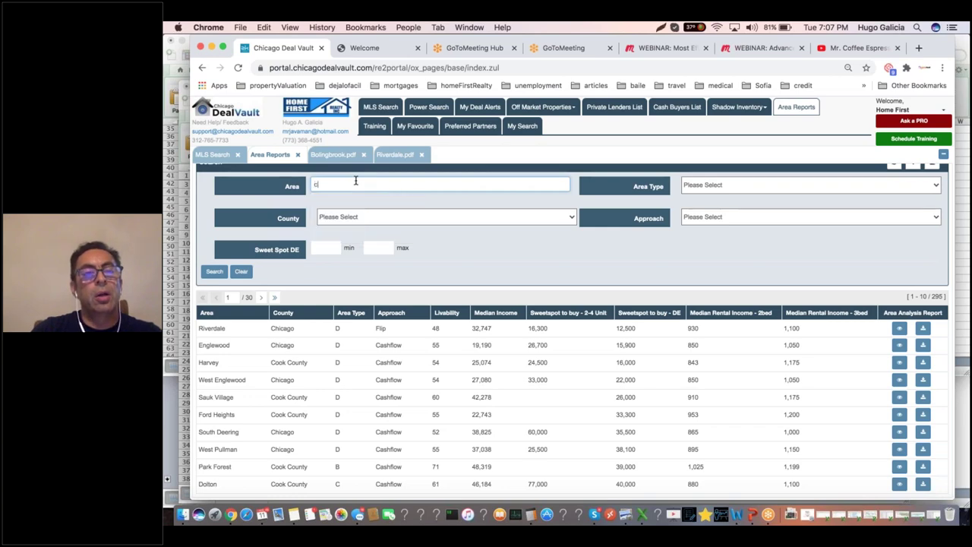
type("lar")
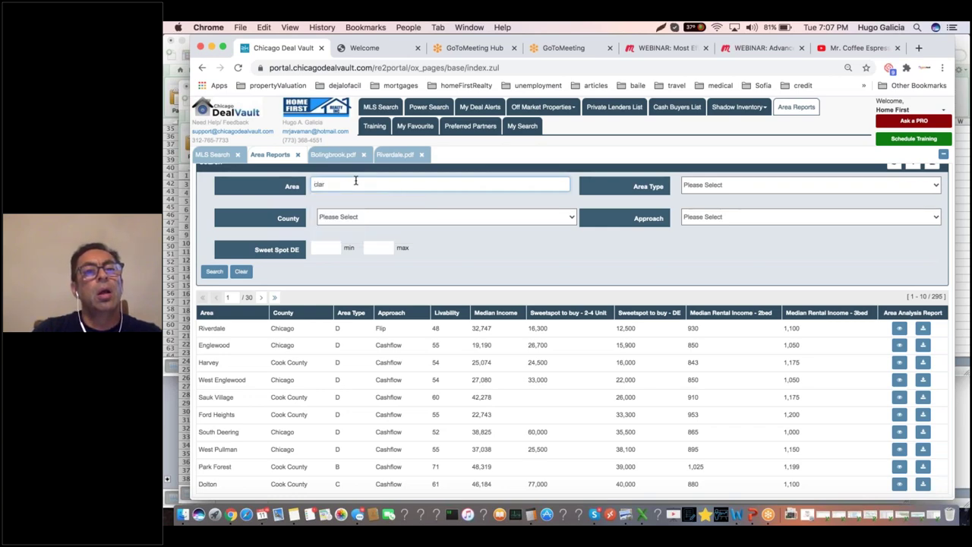
key("BackSpace")
key("BackSpace")
type("ea")
left_click(214, 272)
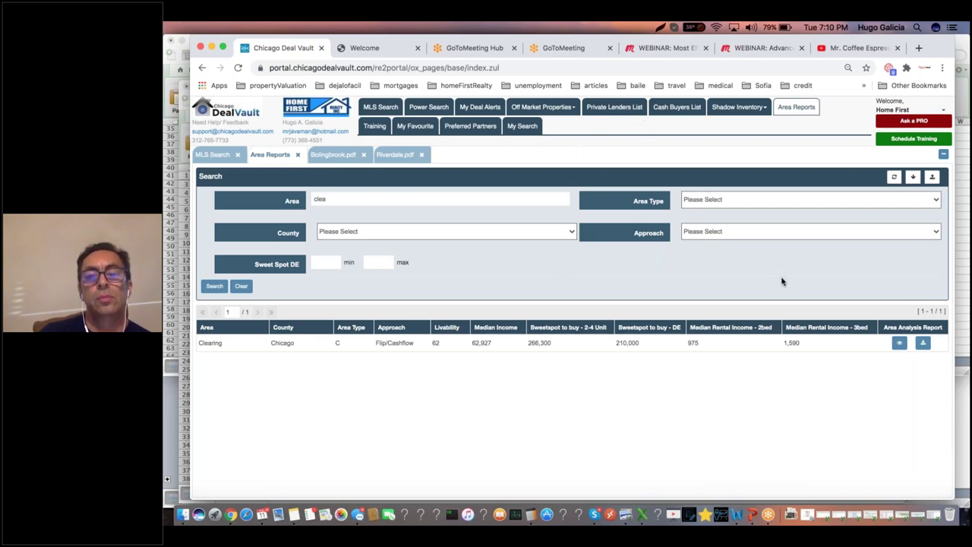
- Bring the browser to the front to view the Clearing area results
left_click(623, 348)
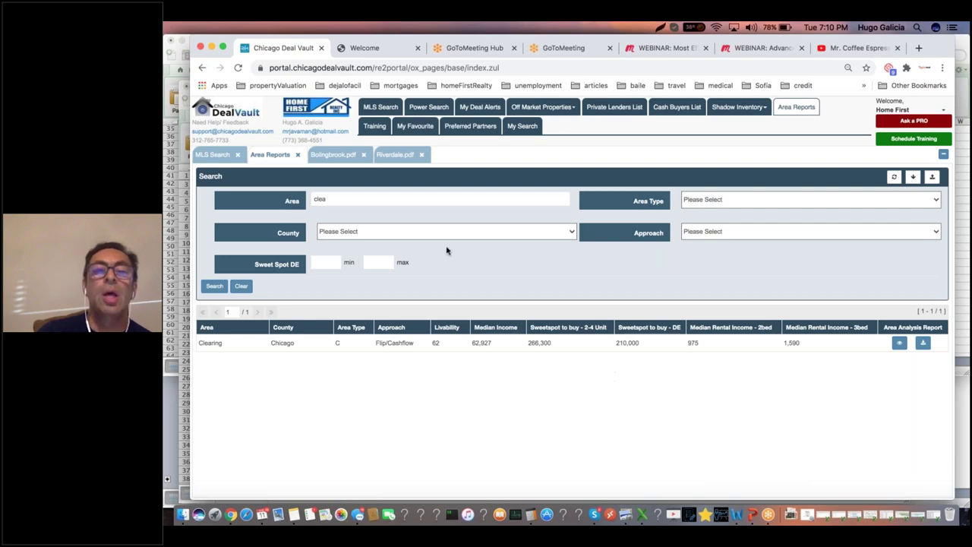
- Open Preferred Partners and browse the Category list, keeping All Categories
left_click(460, 131)
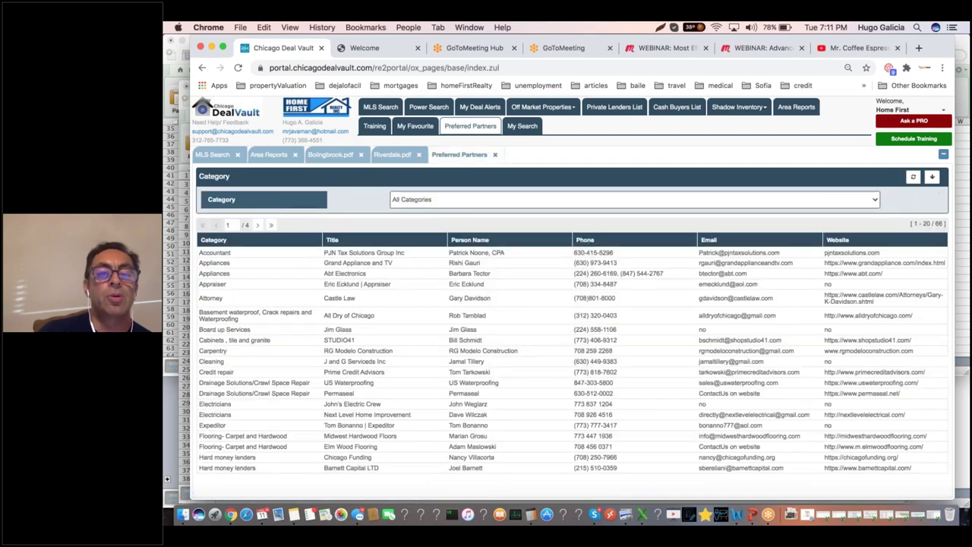
left_click(433, 199)
scroll(432, 351, "down", 3)
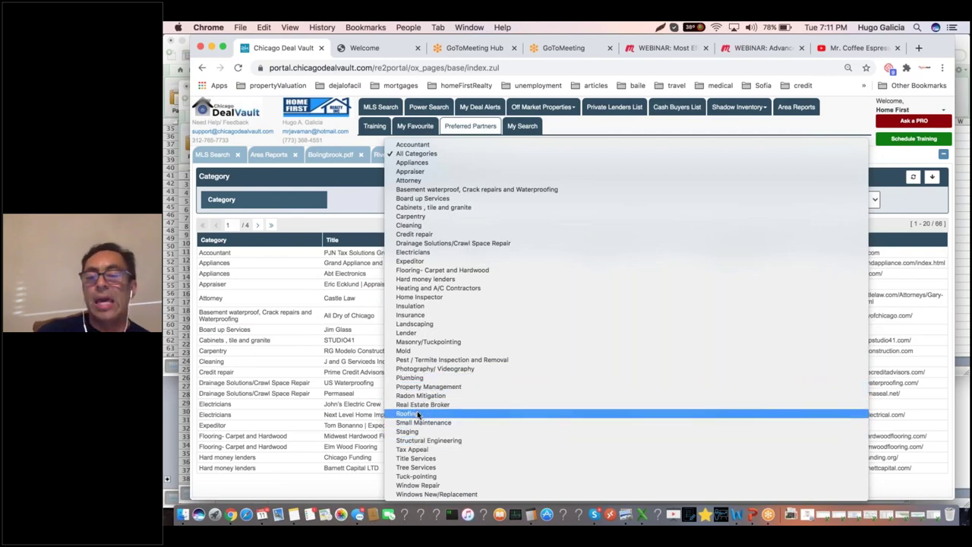
left_click(352, 142)
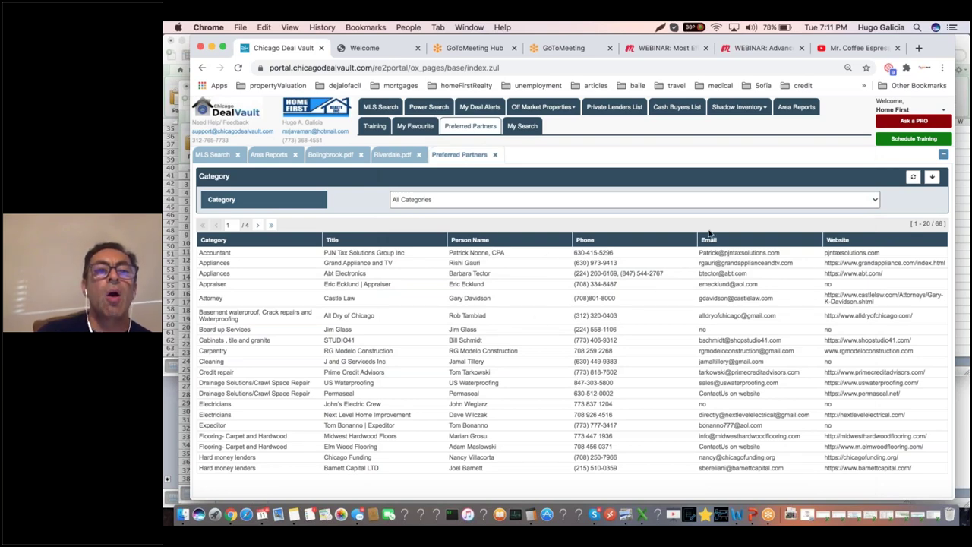
- Switch to the Riverdale.pdf report and scroll down to the Livability 48 area summary
left_click(393, 155)
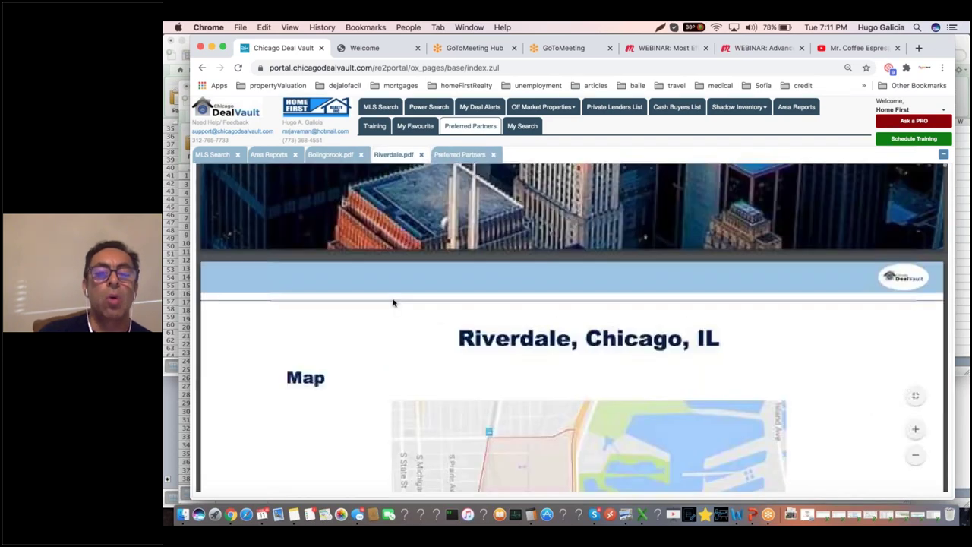
scroll(392, 302, "down", 10)
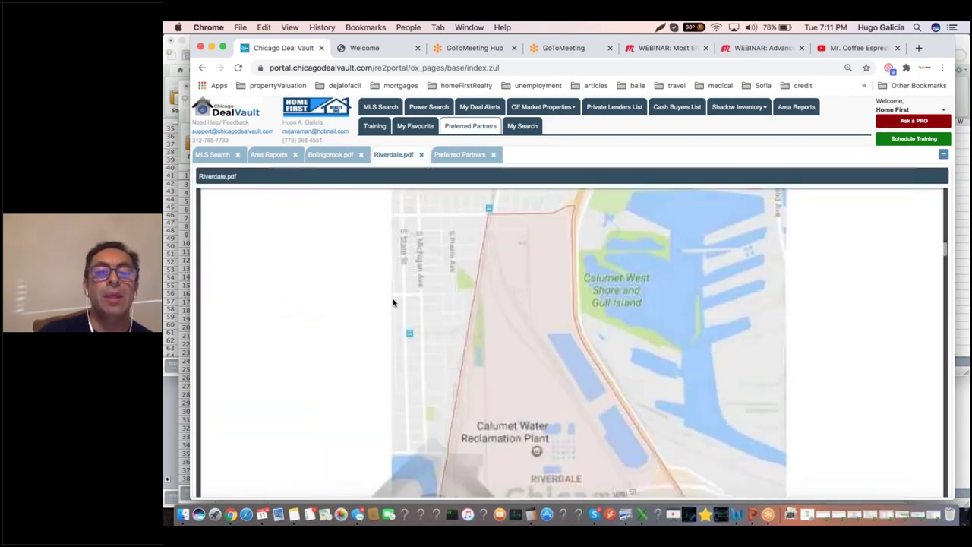
scroll(393, 303, "down", 3)
scroll(392, 303, "down", 1)
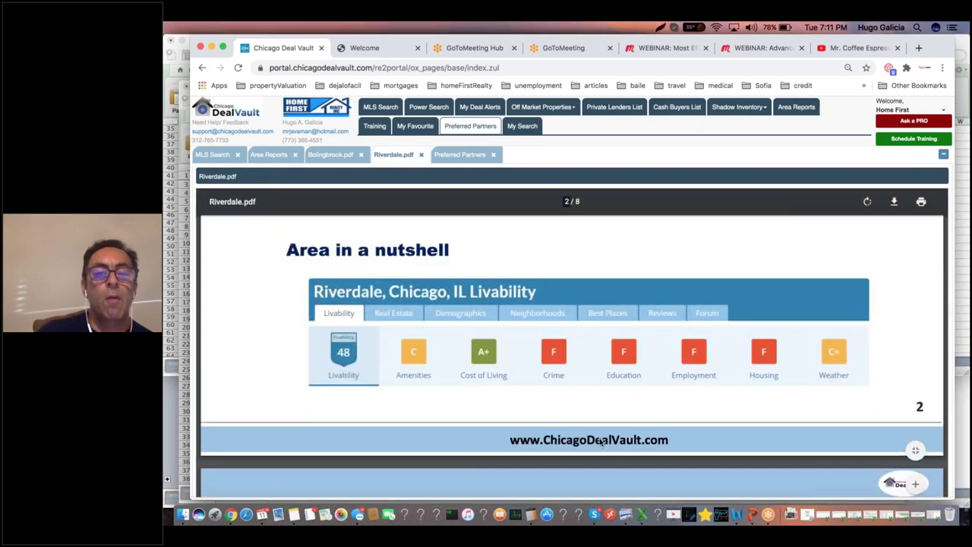
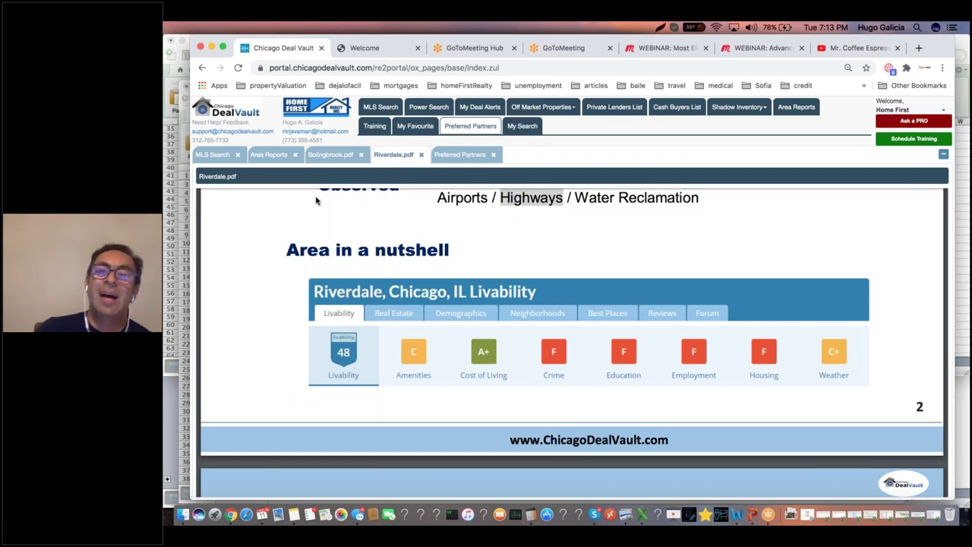
- Scroll the Riverdale.pdf report to its 'Area in a nutshell' livability section
scroll(318, 200, "up", 1)
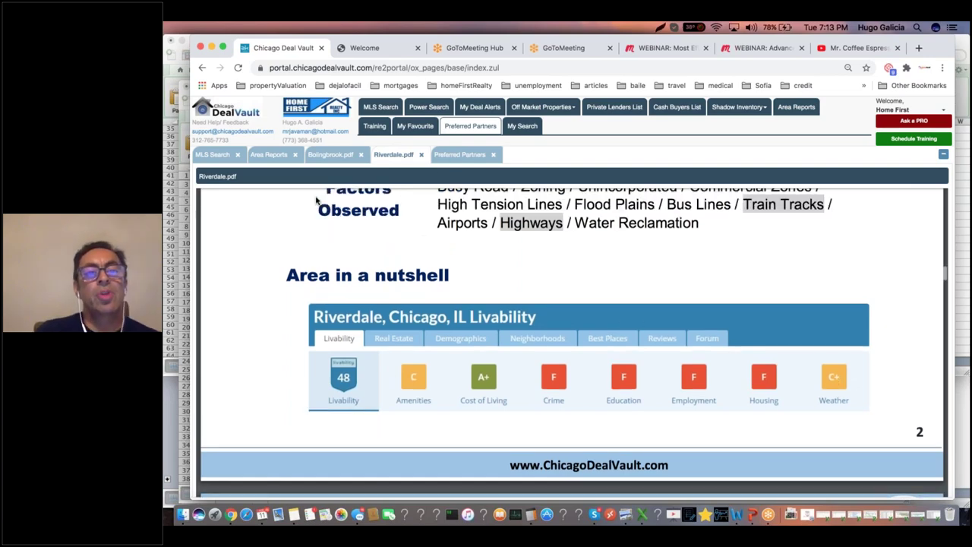
- Search Area Reports for 'dolto' and select the Dolton, Cook County result (livability 61)
scroll(318, 201, "up", 1)
left_click(270, 154)
type("dolto")
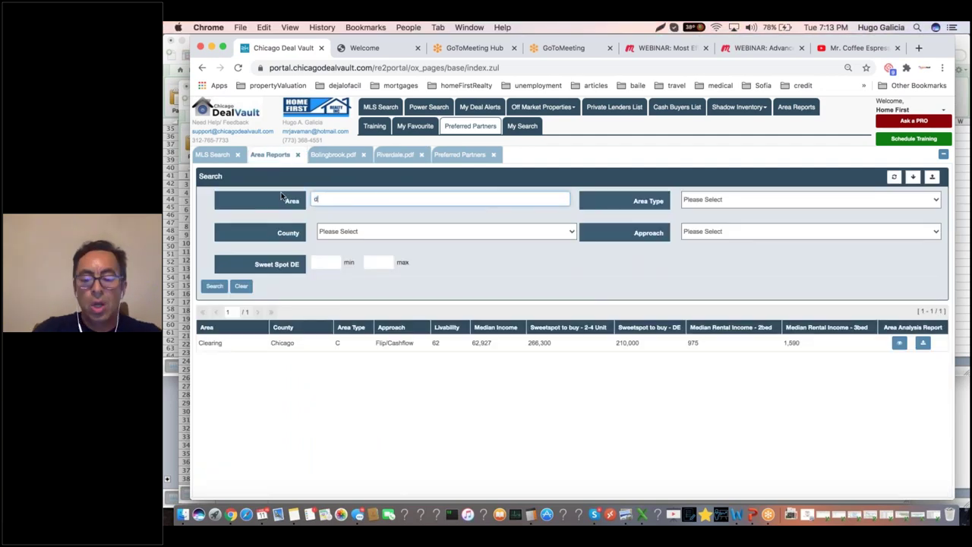
left_click(214, 287)
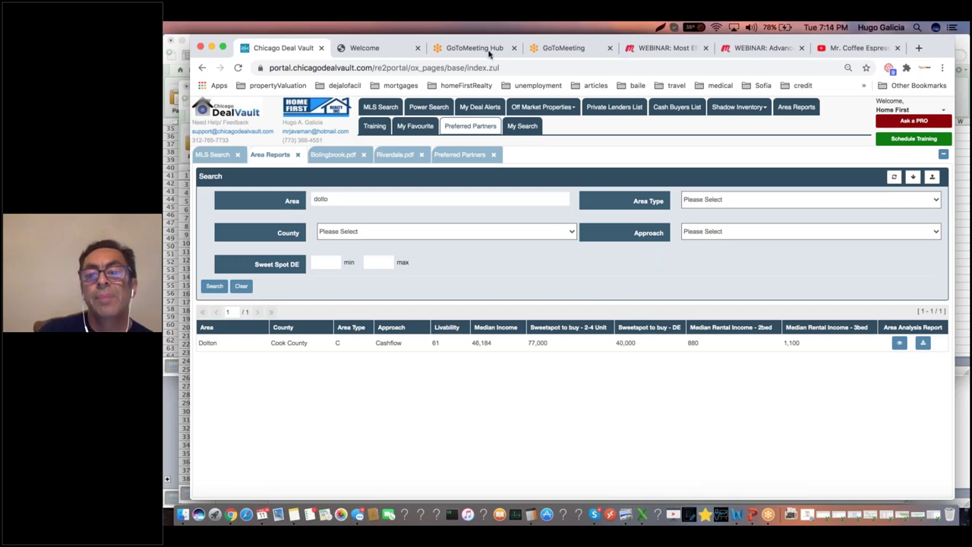
left_click(561, 359)
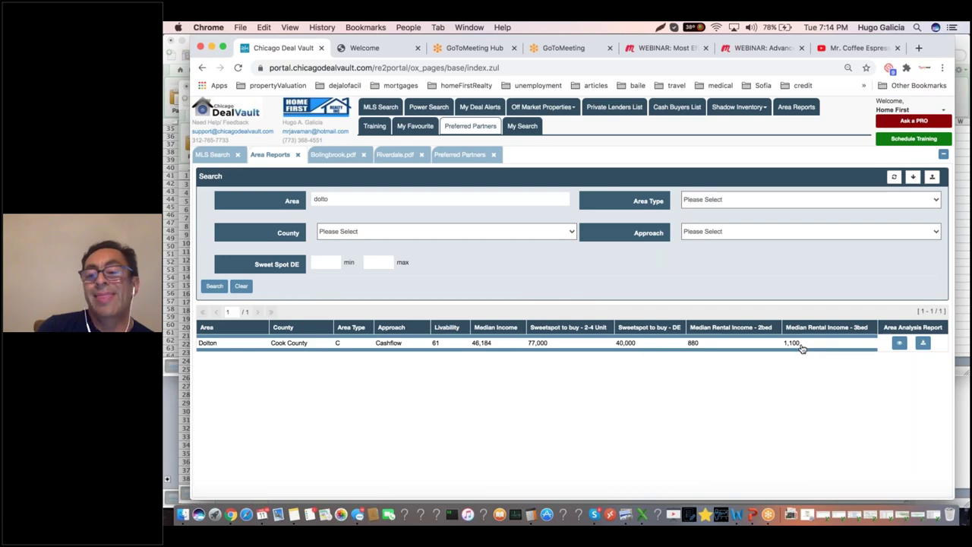
- Open the Dolton area analysis PDF fitted to page width and scroll through its first pages
left_click(899, 344)
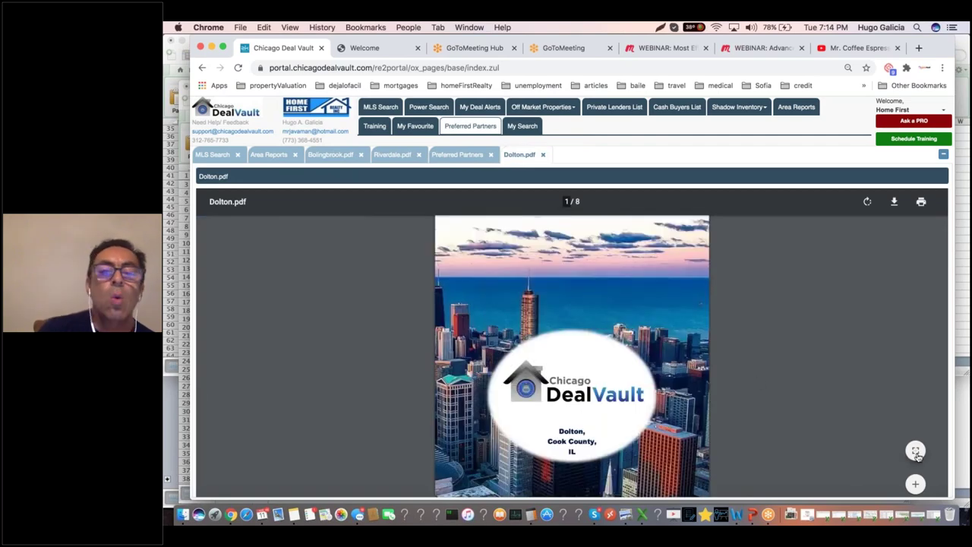
left_click(916, 451)
scroll(634, 380, "down", 10)
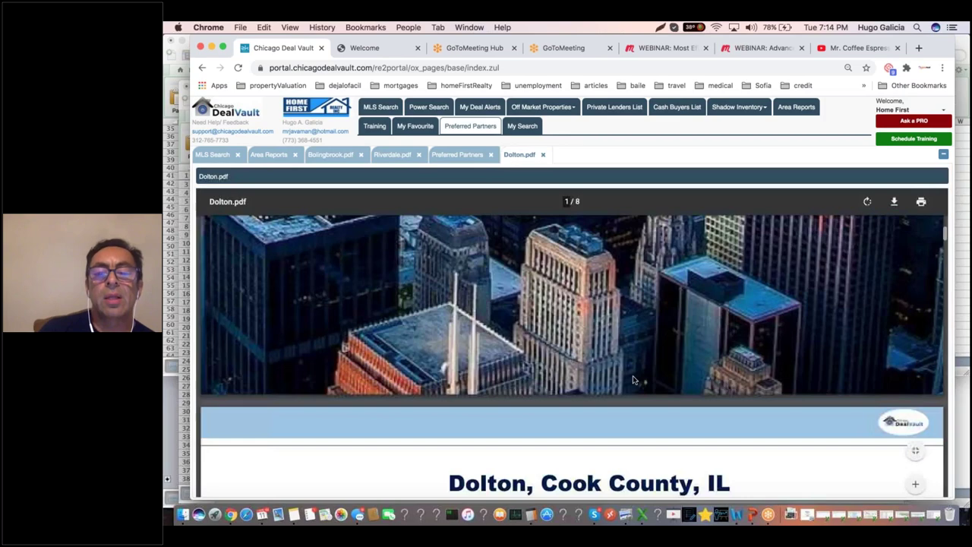
scroll(633, 379, "down", 15)
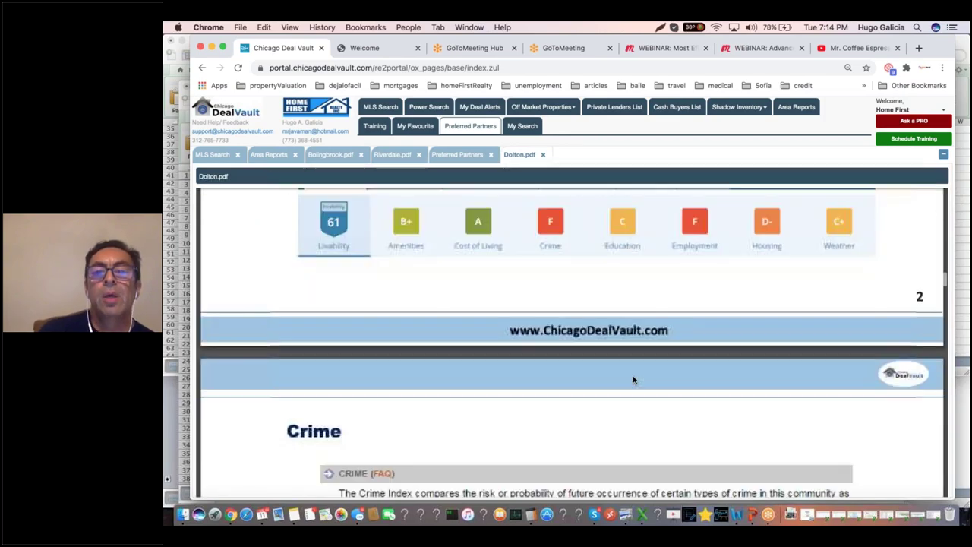
scroll(633, 379, "down", 12)
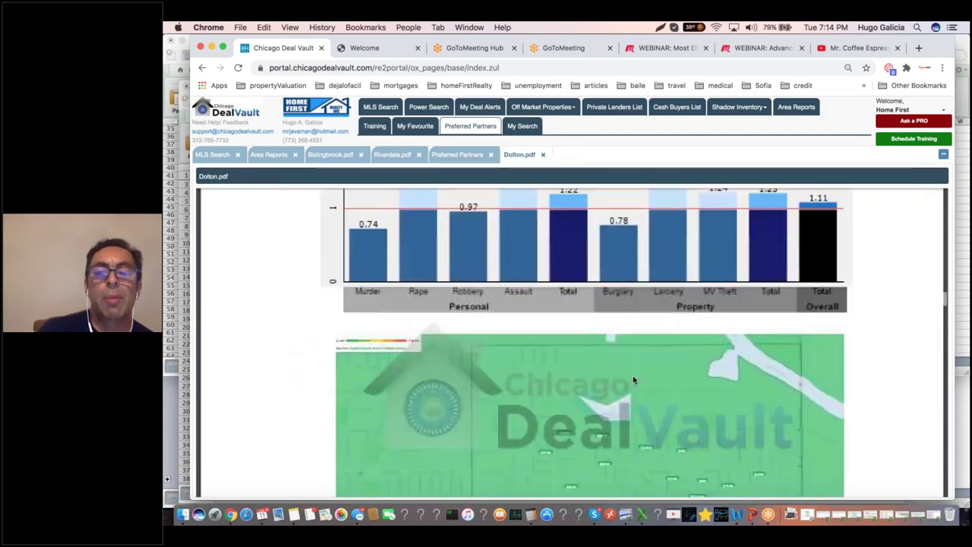
scroll(633, 380, "down", 8)
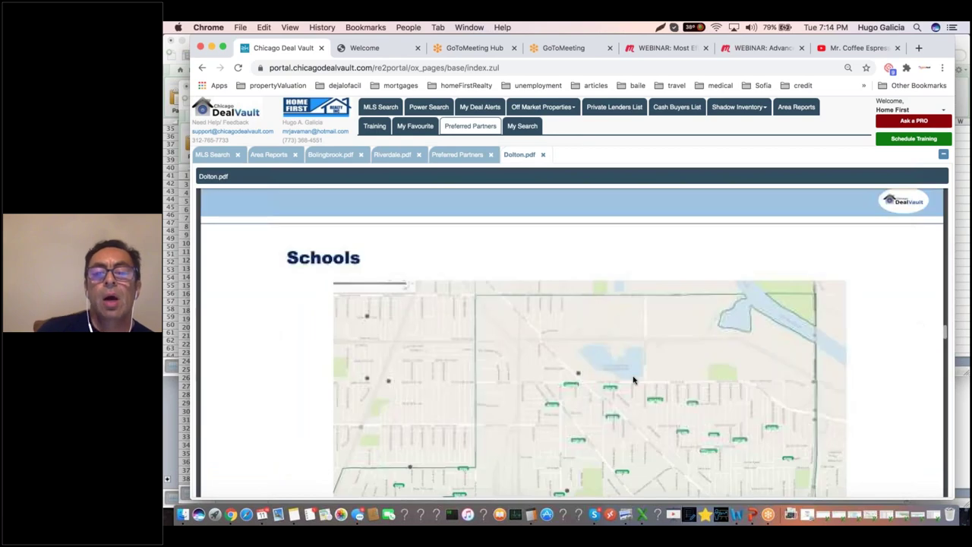
scroll(633, 380, "down", 2)
scroll(633, 379, "down", 10)
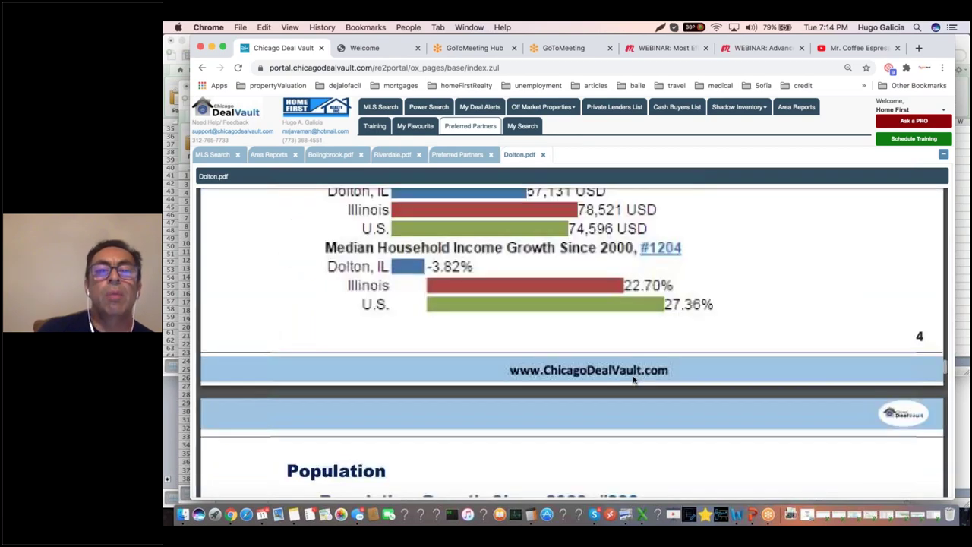
- Scroll the Dolton report down to Housing Occupancy: 8,992 units, 27.82% renter occupied, 14.06% vacant
scroll(633, 380, "up", 5)
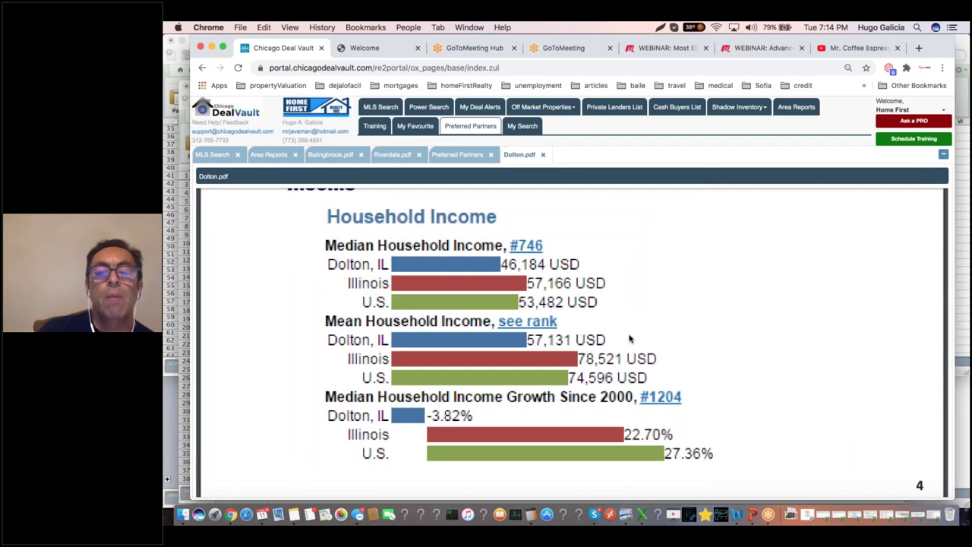
scroll(629, 339, "down", 1)
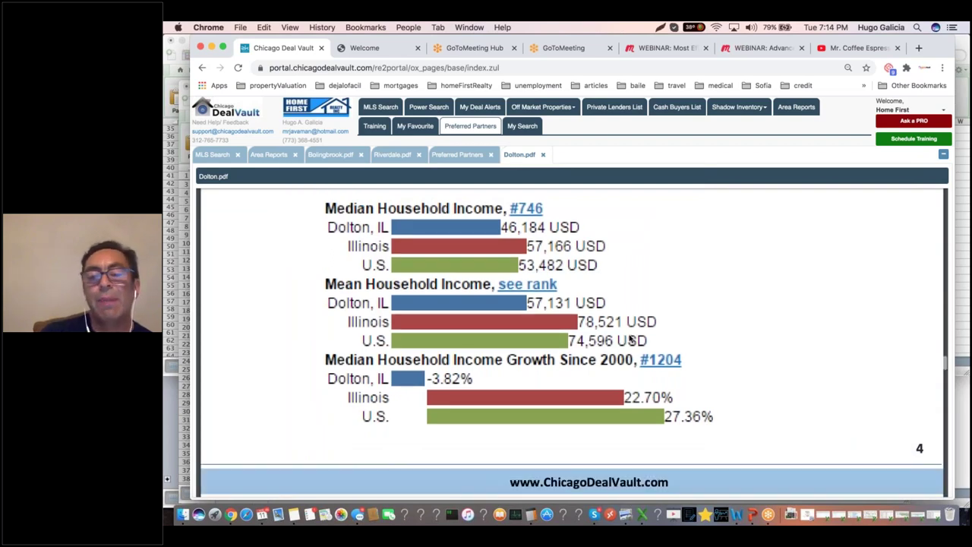
scroll(630, 339, "down", 8)
scroll(544, 383, "down", 10)
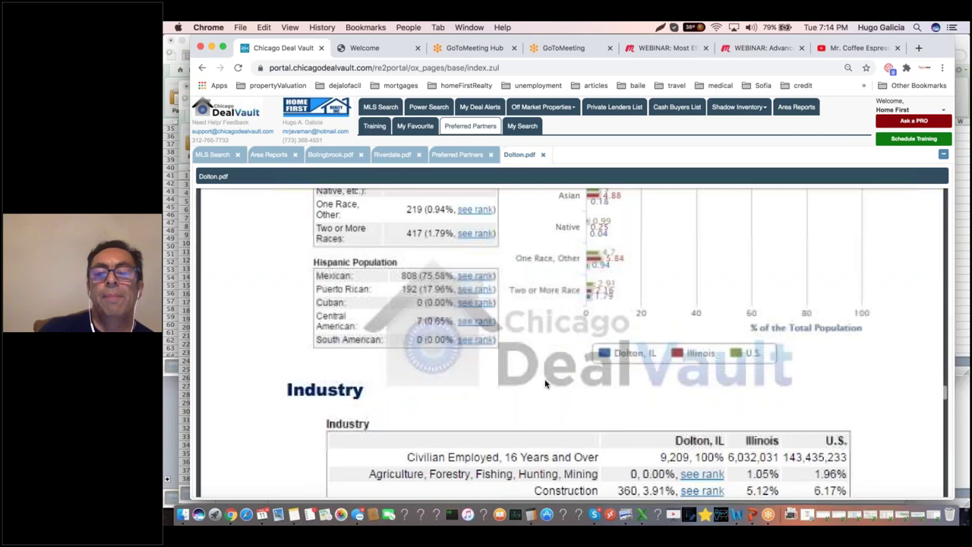
scroll(545, 384, "down", 8)
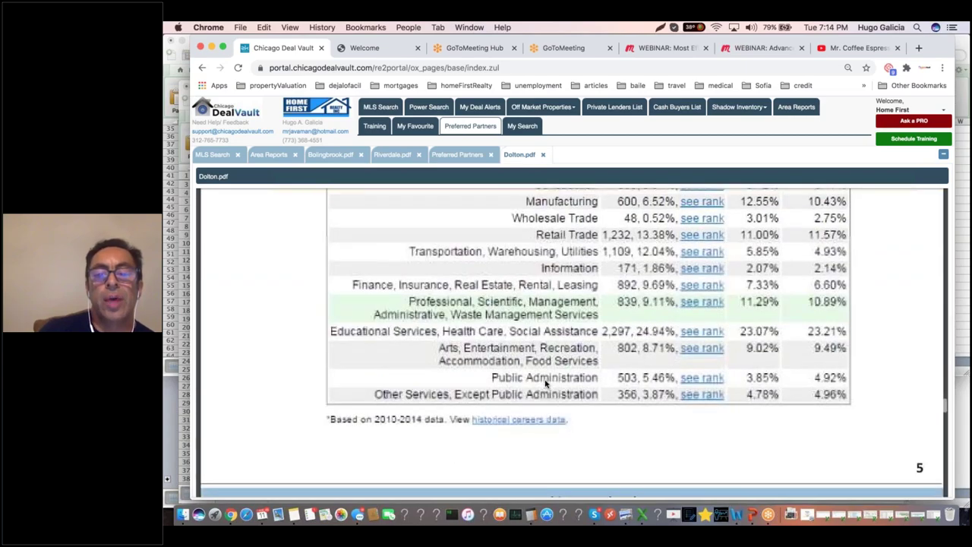
scroll(544, 383, "up", 1)
scroll(545, 384, "down", 9)
scroll(545, 383, "down", 5)
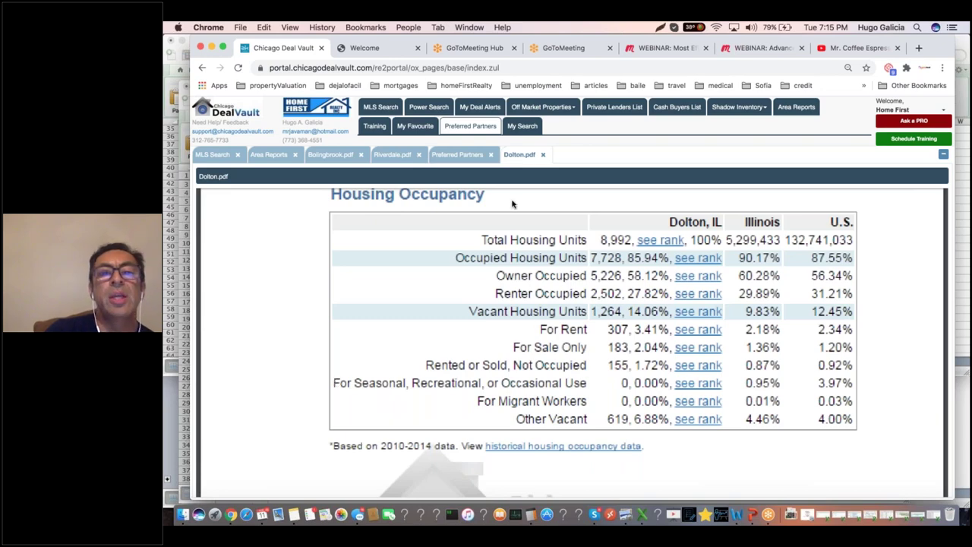
mouse_move(512, 202)
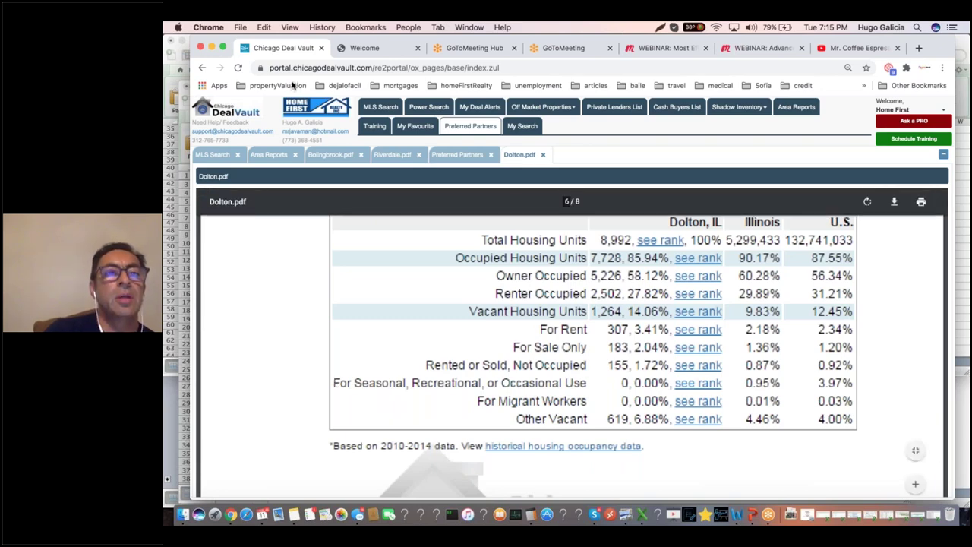
- Search Area Reports for 'calume', trimming 'calument', to list Calumet City, Calumet Park and Calumet Heights
left_click(269, 154)
left_click(342, 199)
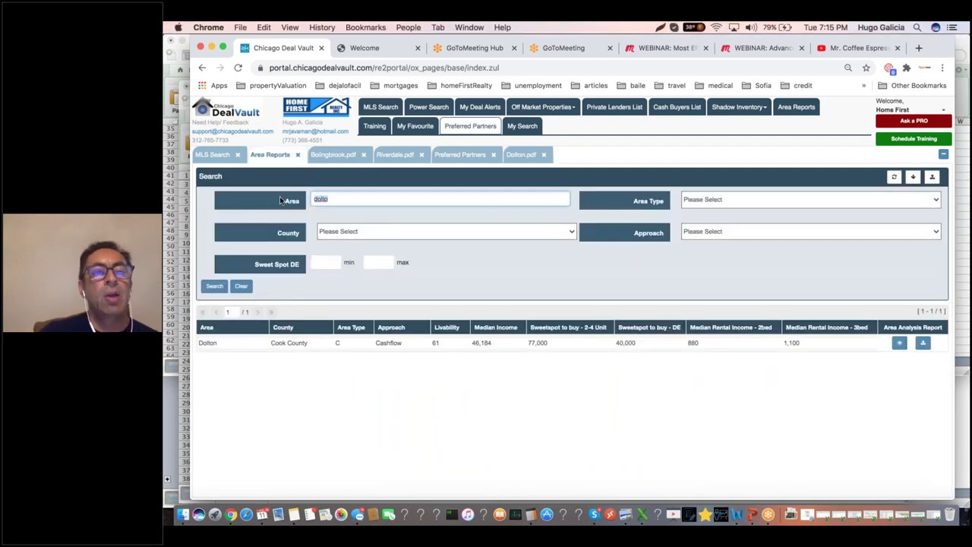
type("calument")
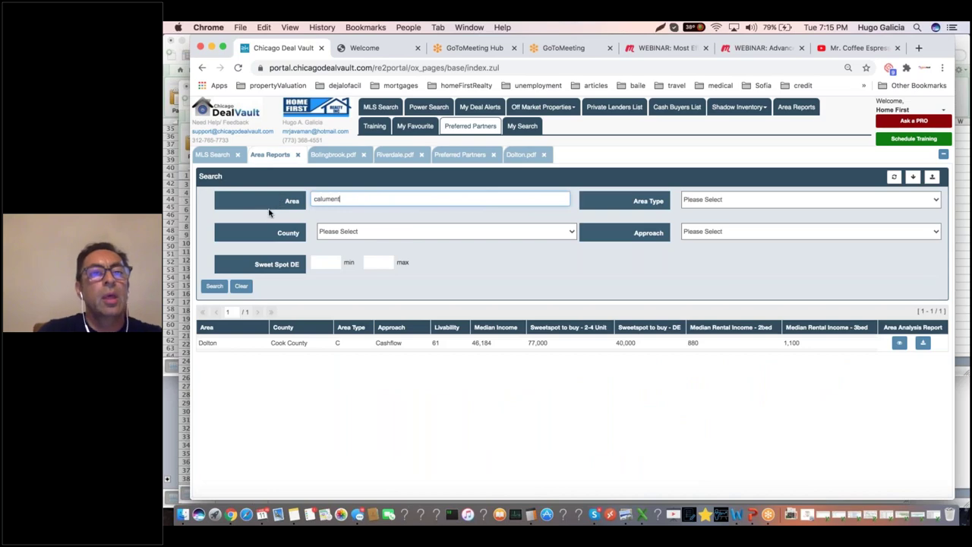
key("BackSpace")
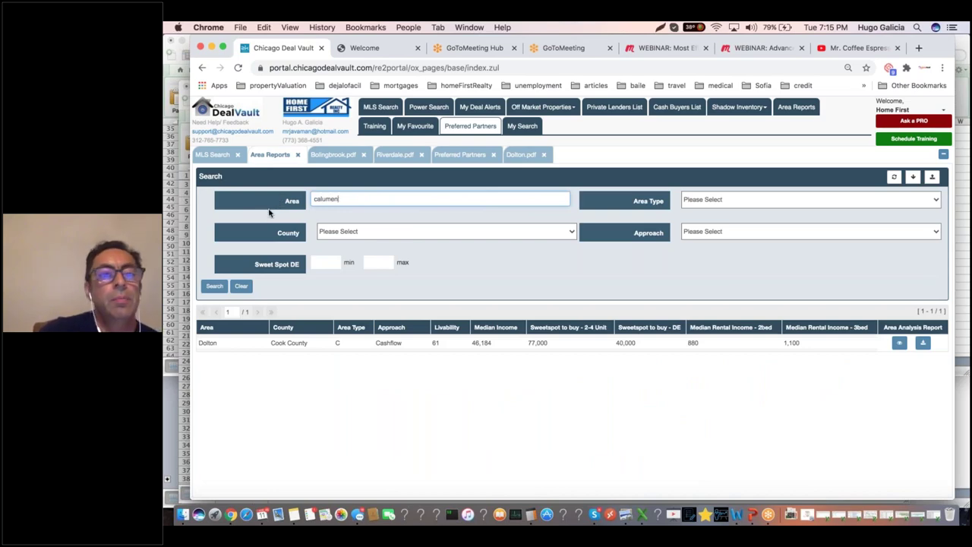
key("BackSpace")
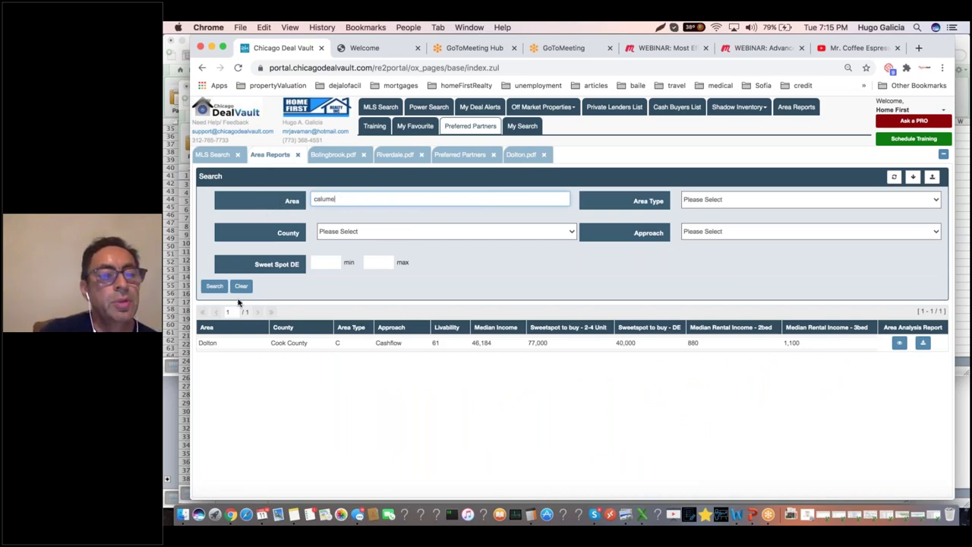
left_click(214, 287)
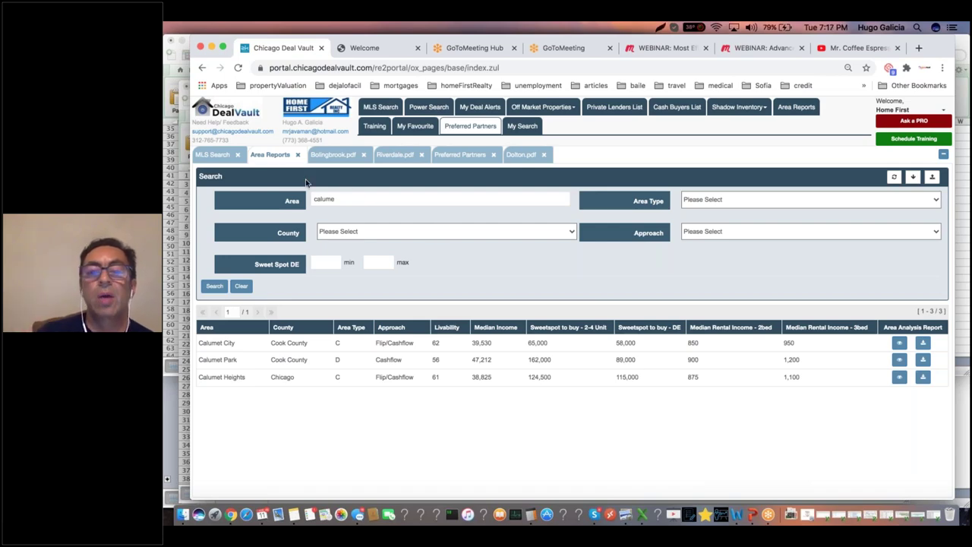
- Replace the area search with Oswego, returning one Kendall County row with livability 73
left_click(331, 204)
double_click(339, 199)
type("cswego")
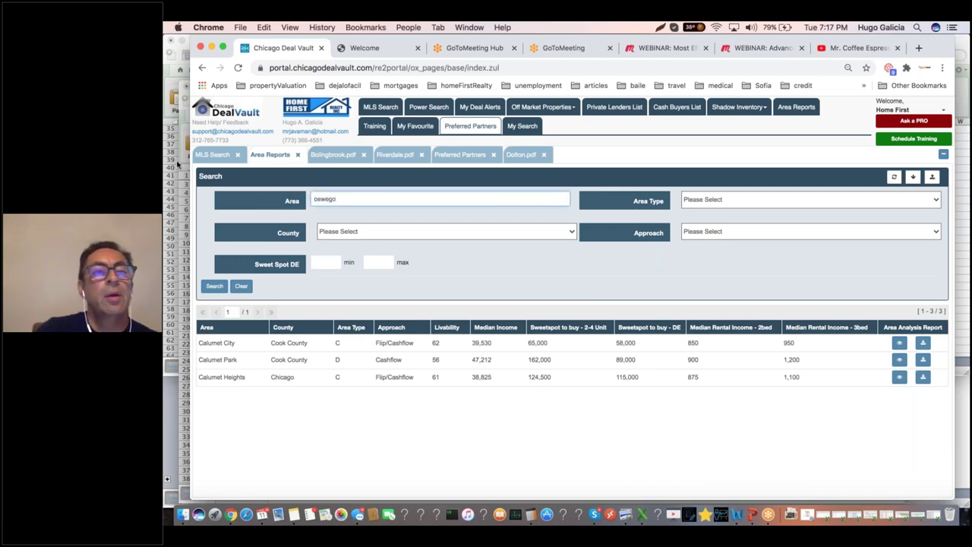
left_click(226, 285)
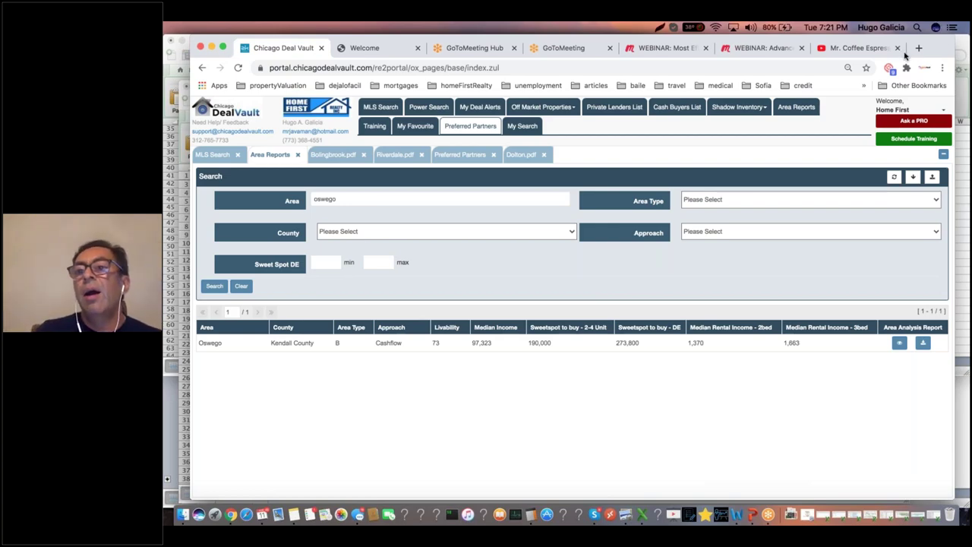
left_click(919, 48)
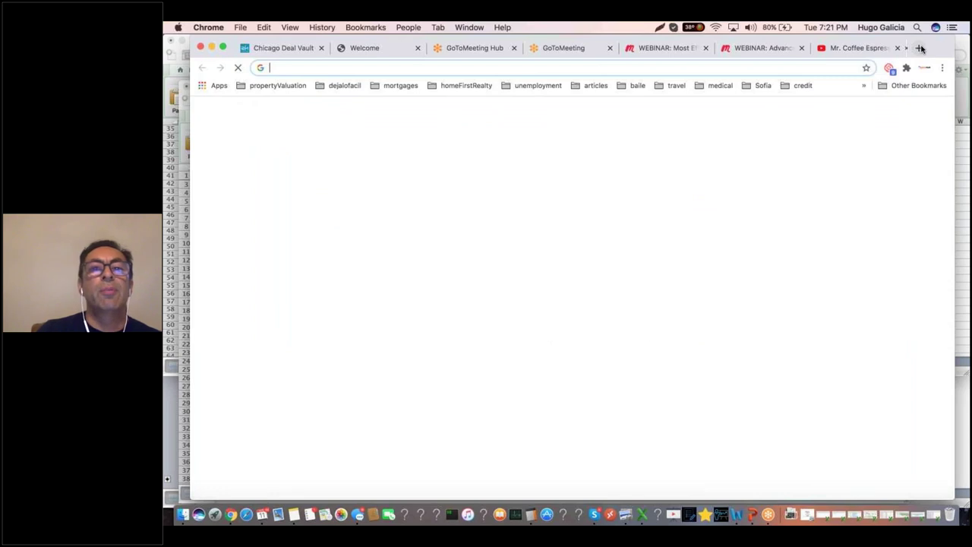
- Search Google for 'google maps radius' and open the Map Developers circle-drawing tool
left_click(332, 69)
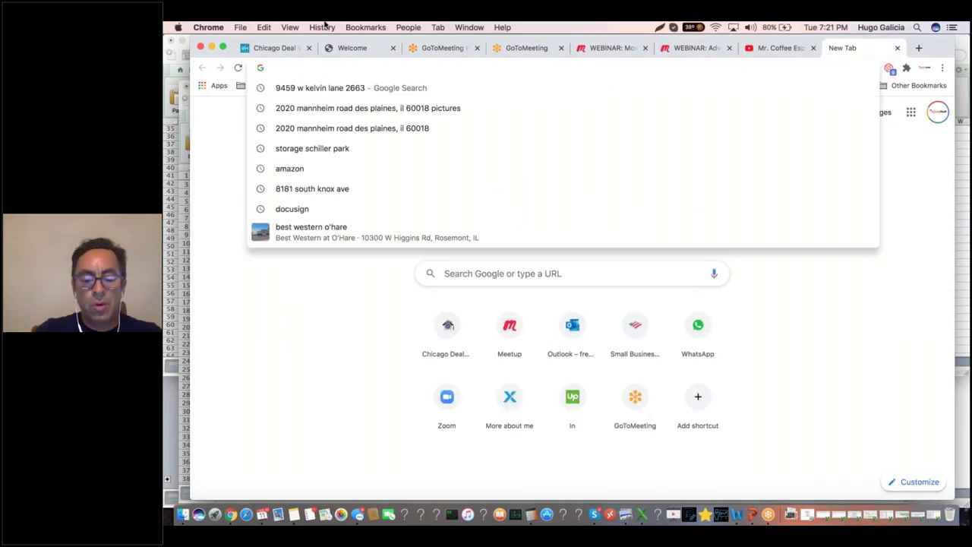
type("m")
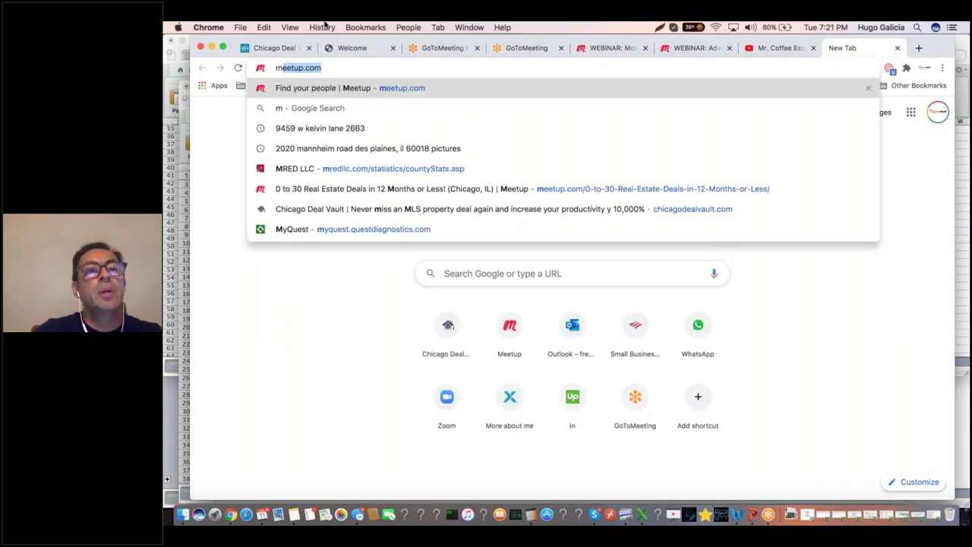
type("aps")
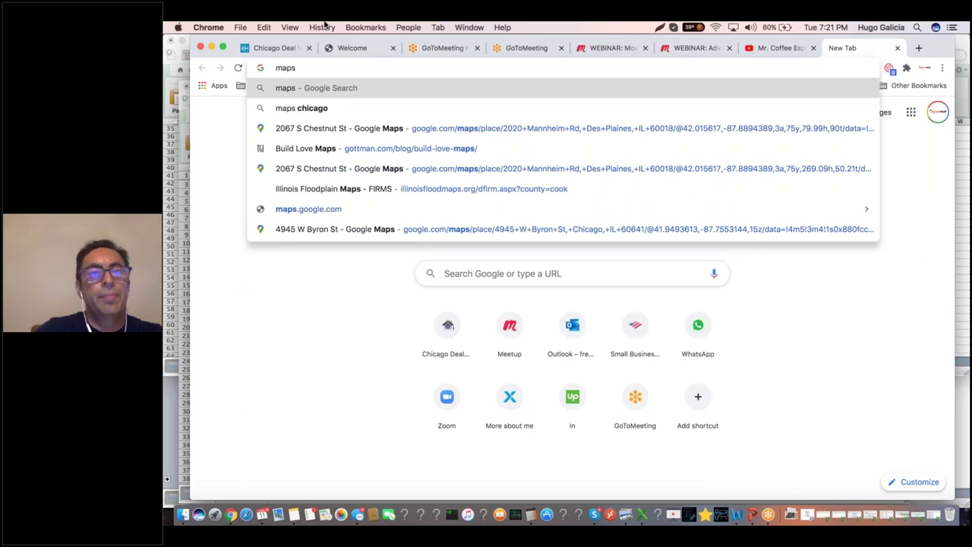
key("BackSpace")
key("BackSpace")
key("BackSpace")
key("BackSpace")
type("go")
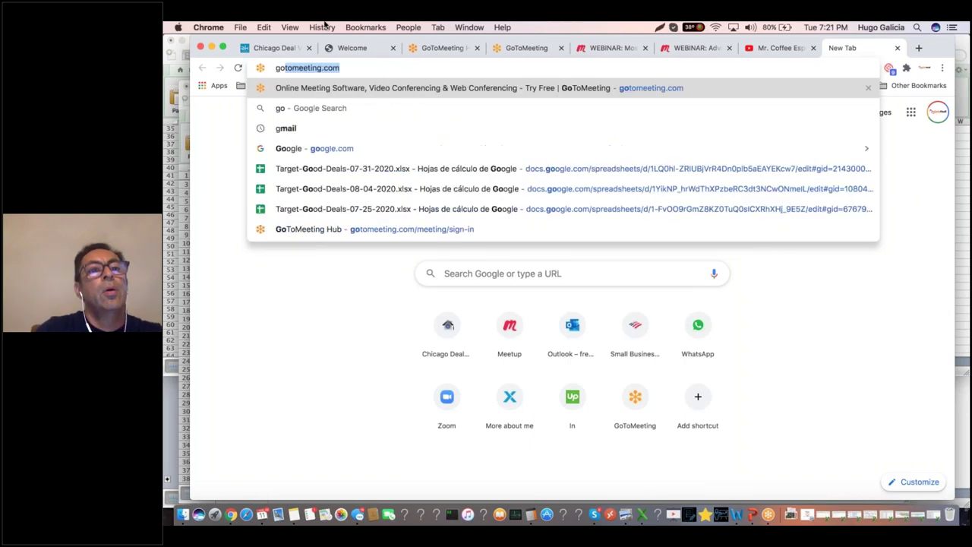
type("ogle maps")
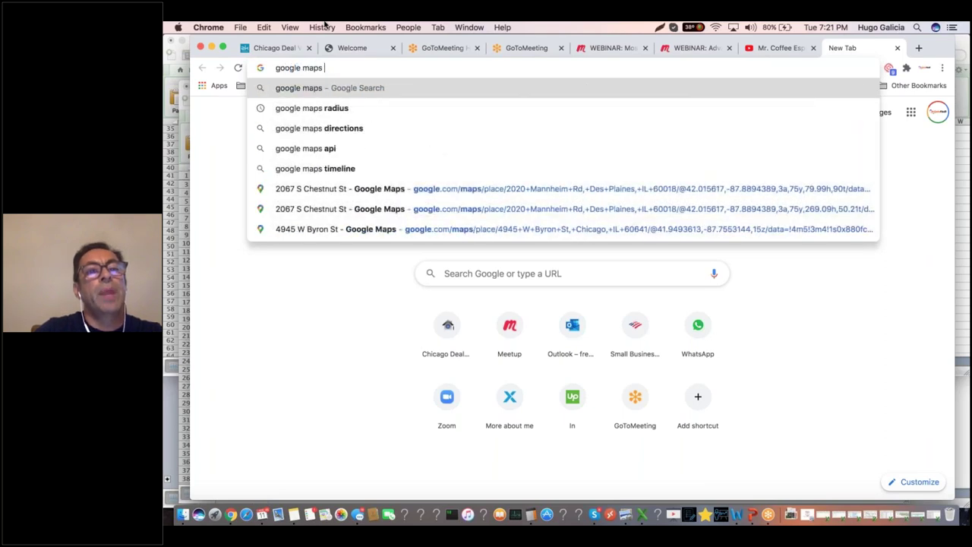
key("Down")
key("Return")
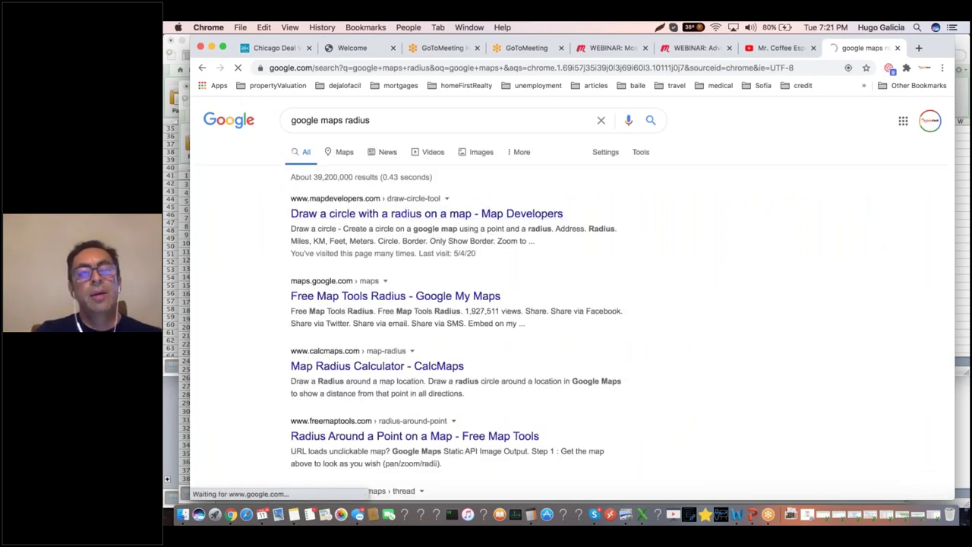
left_click(357, 216)
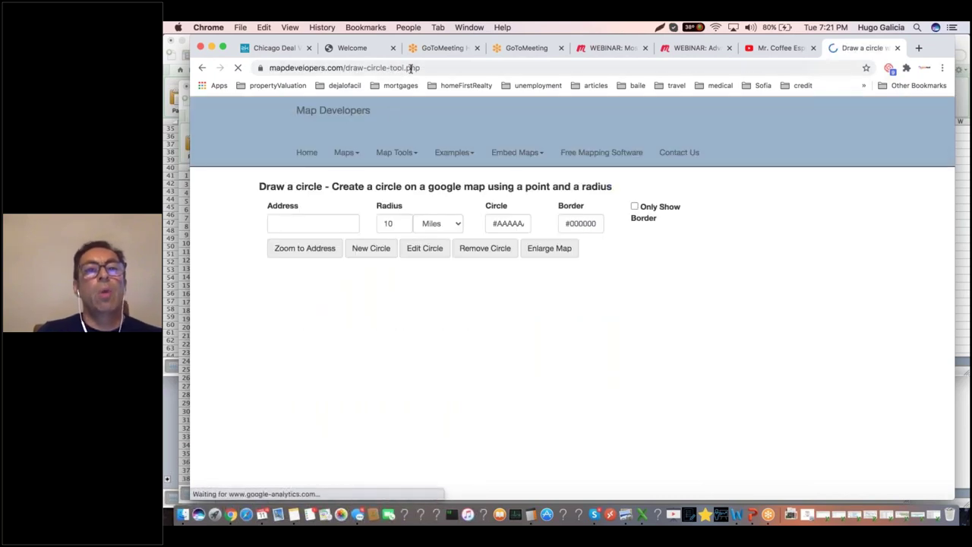
key("super+l")
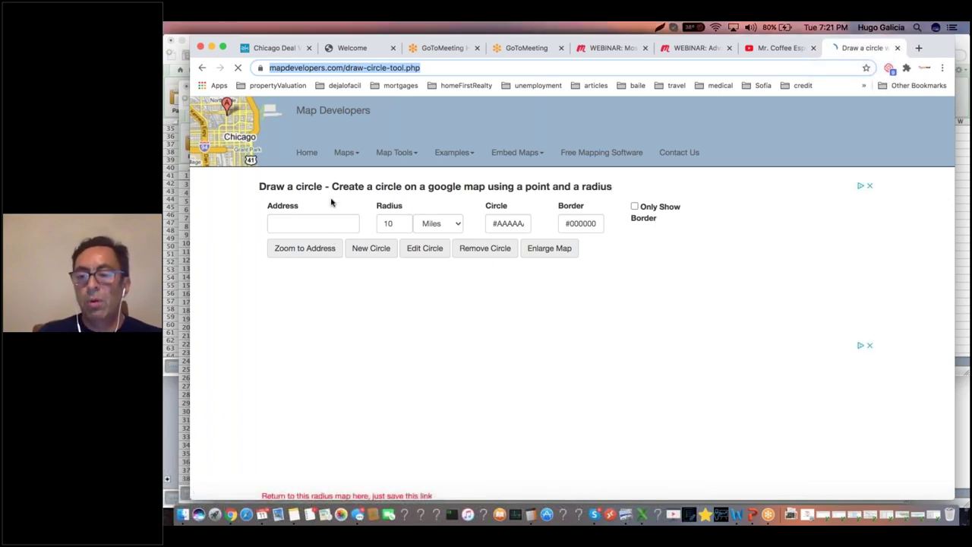
left_click(286, 224)
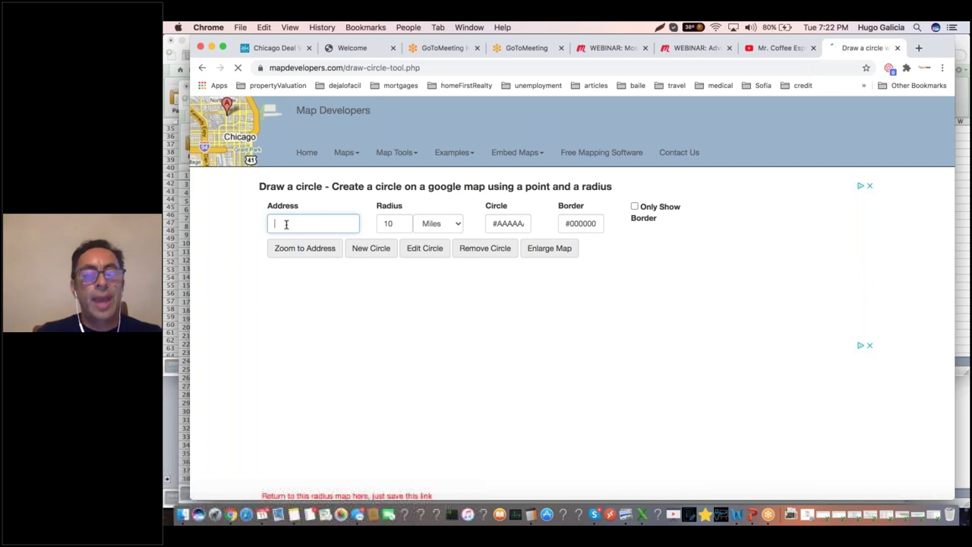
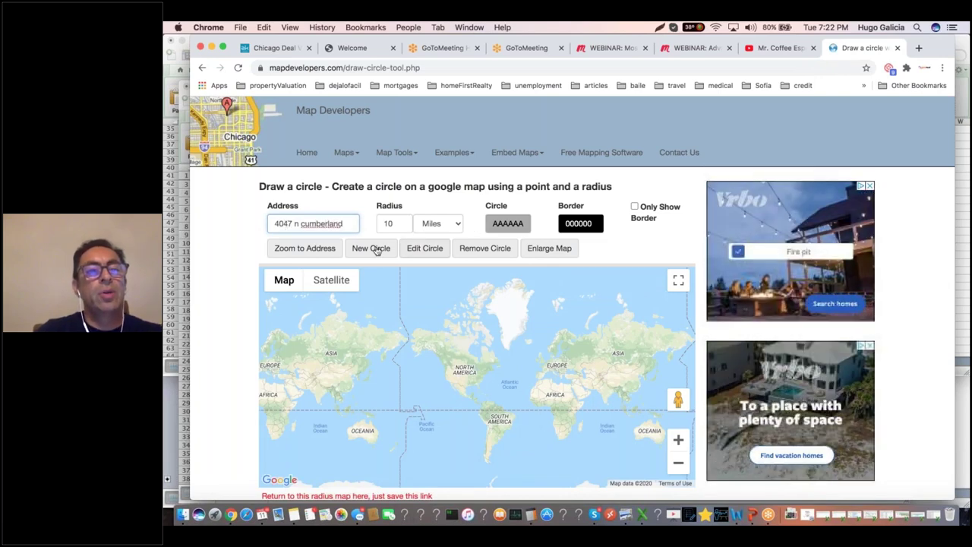
left_click(367, 251)
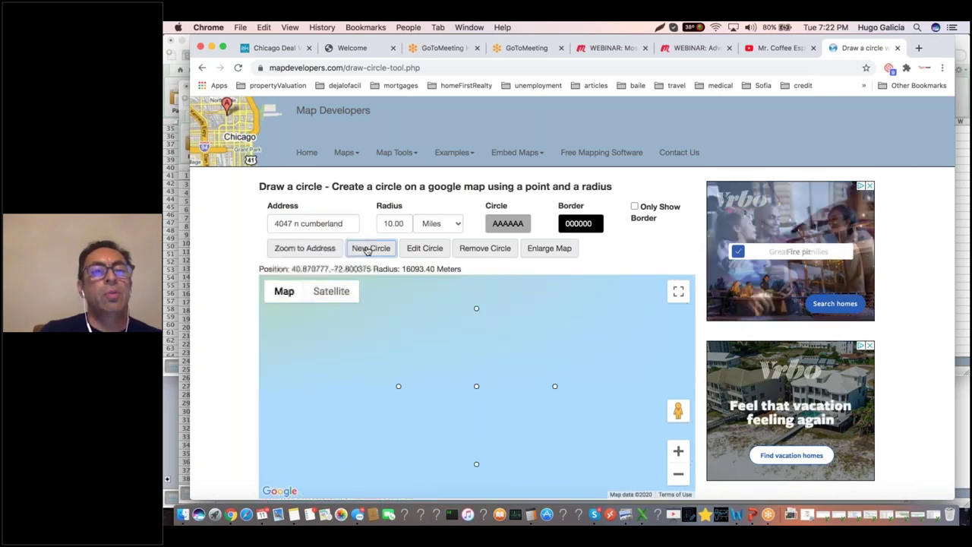
left_click(348, 223)
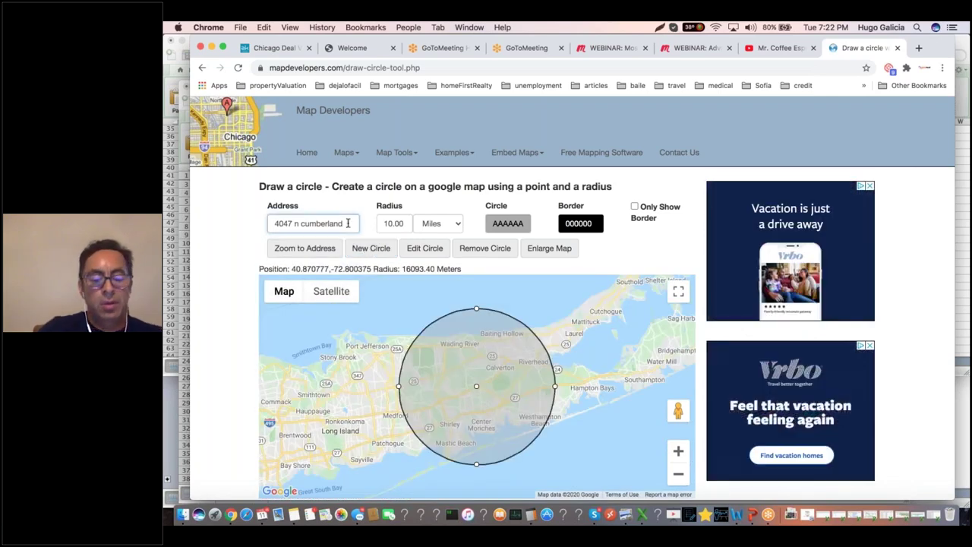
type("chicago")
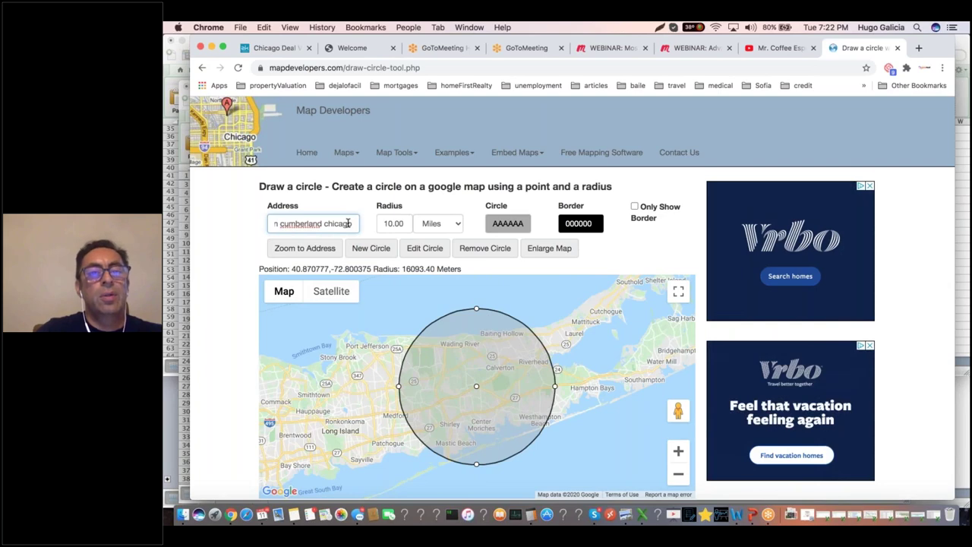
left_click(370, 251)
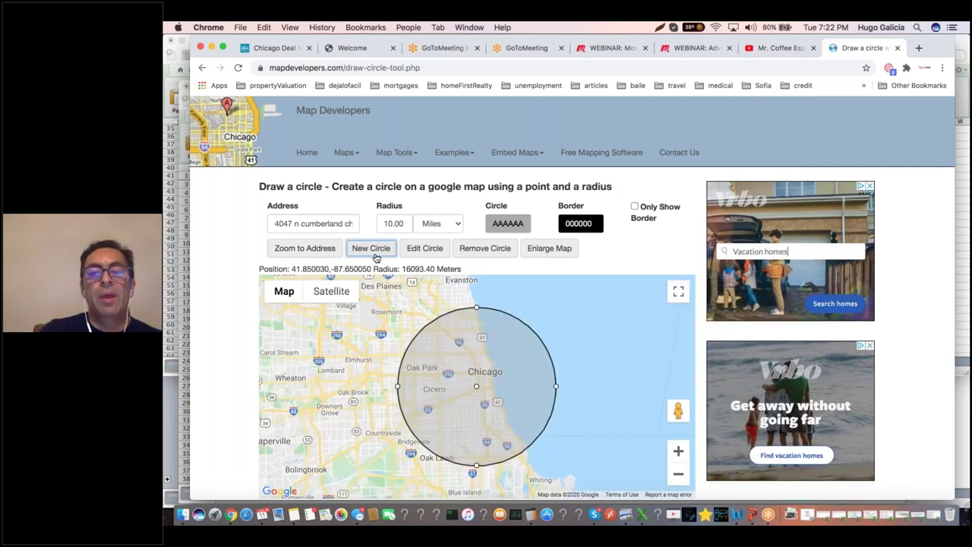
left_click(679, 292)
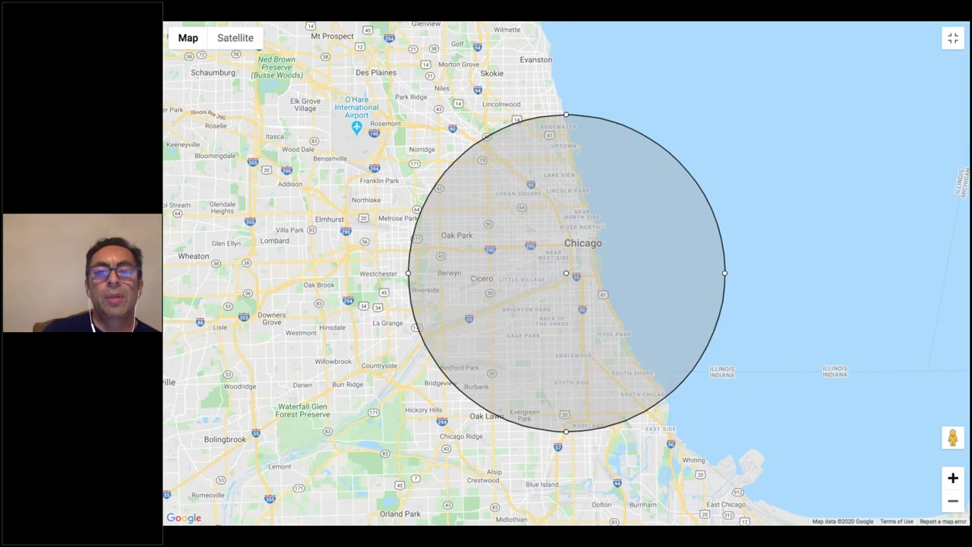
left_click(952, 477)
left_click(953, 477)
left_click(953, 478)
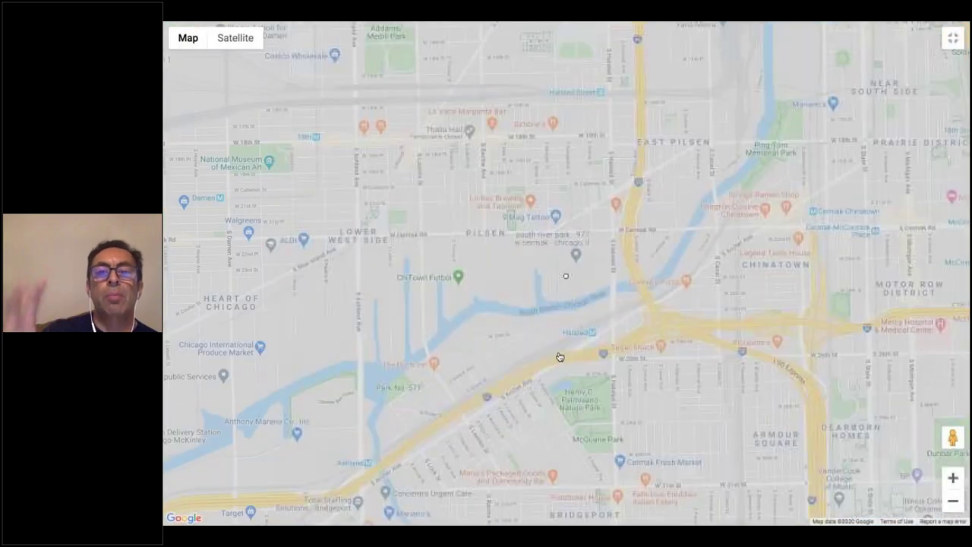
left_click(953, 501)
left_click(953, 501)
left_click(953, 501)
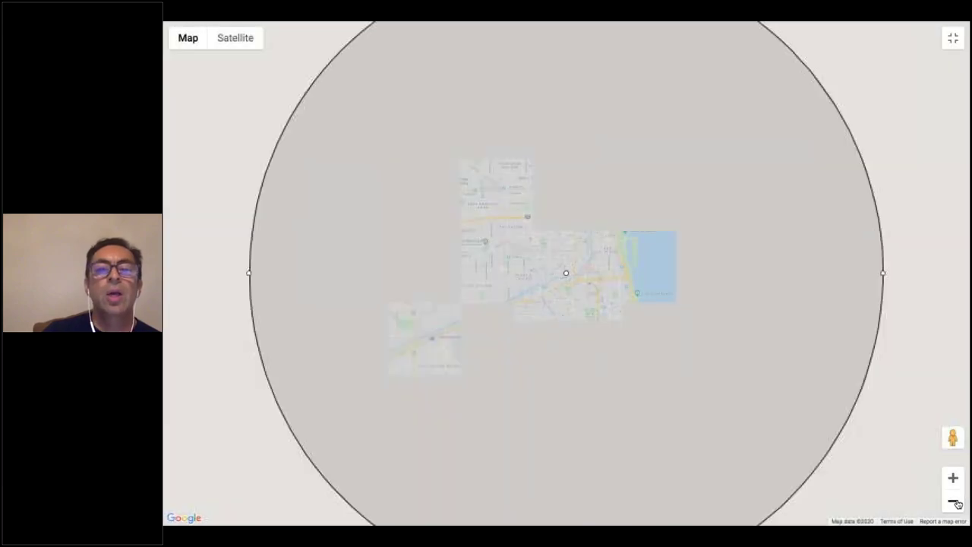
left_click(953, 502)
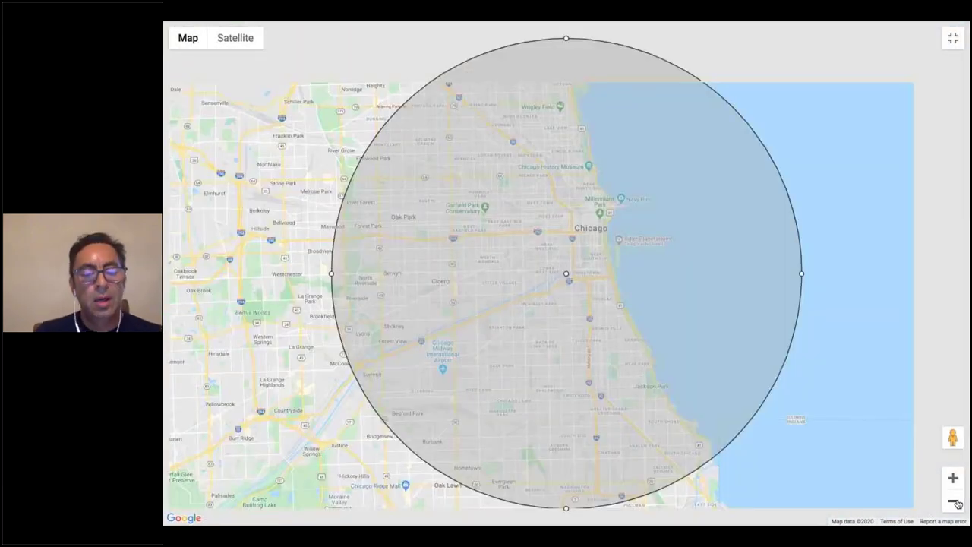
key("Escape")
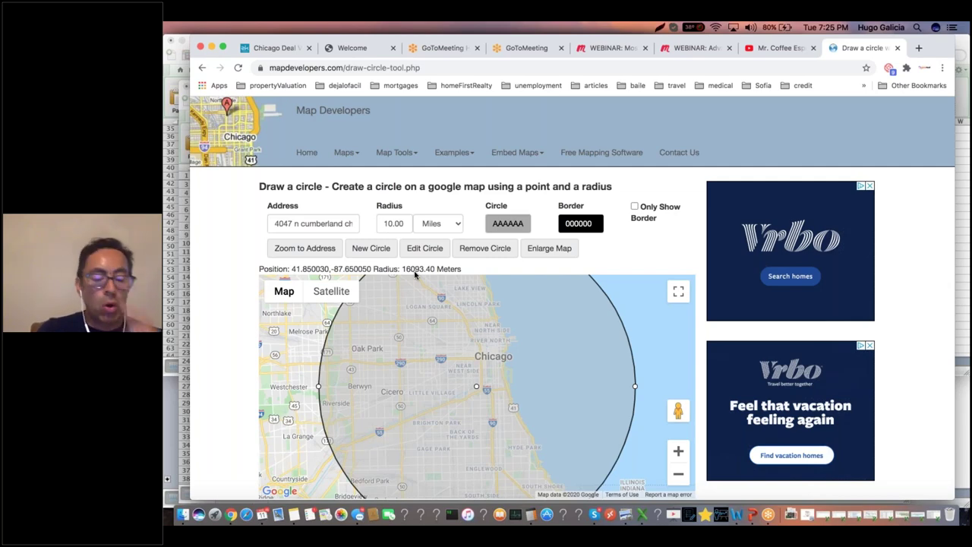
key("super+Tab")
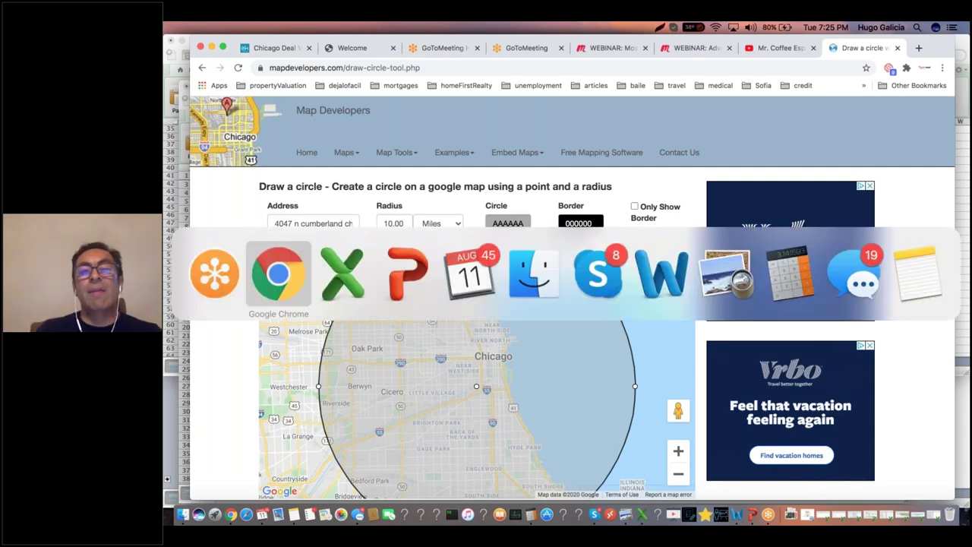
key("super+Tab")
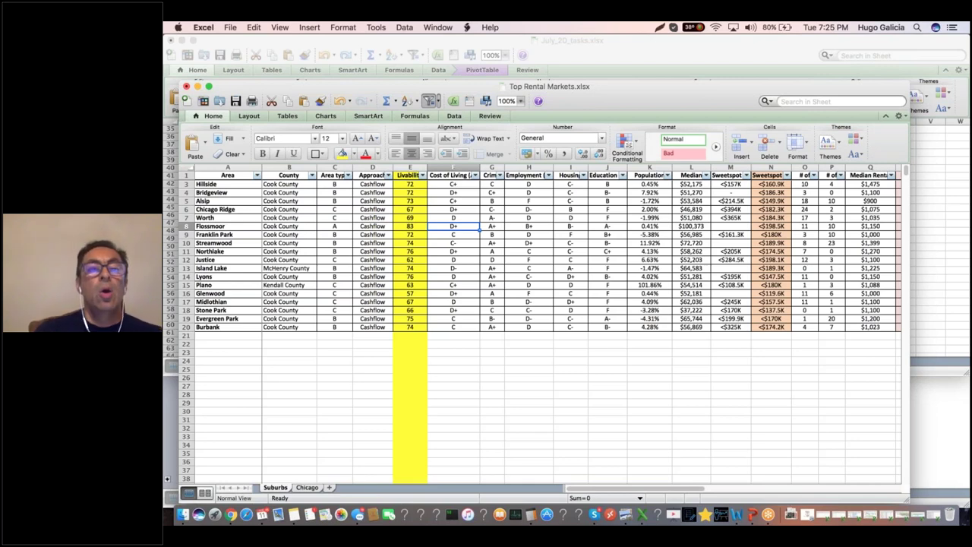
key("super+Tab")
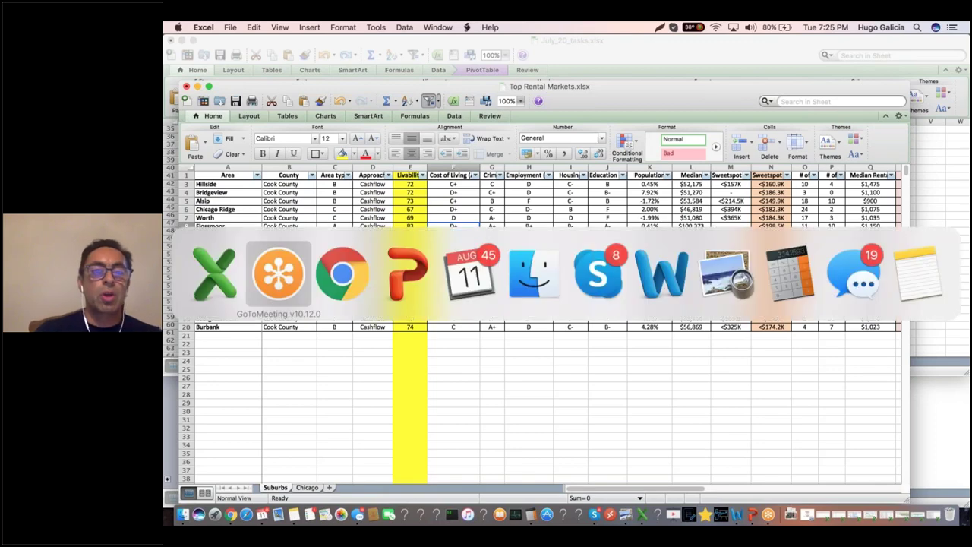
key("super+Tab")
key("super+Tab")
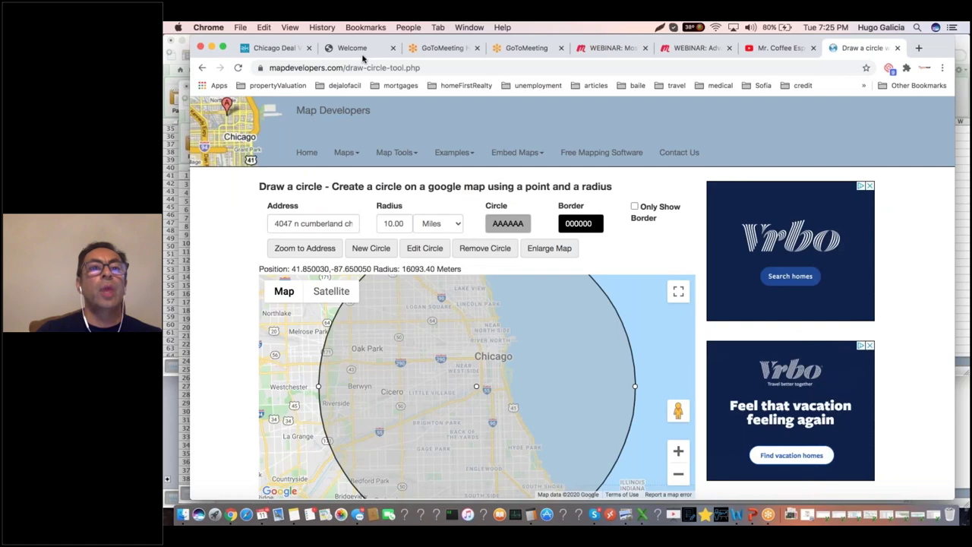
- Replace the sign-up form's promo code 'dan' with 'rental', then view the Advanced Real Estate Bootcamp page
left_click(357, 47)
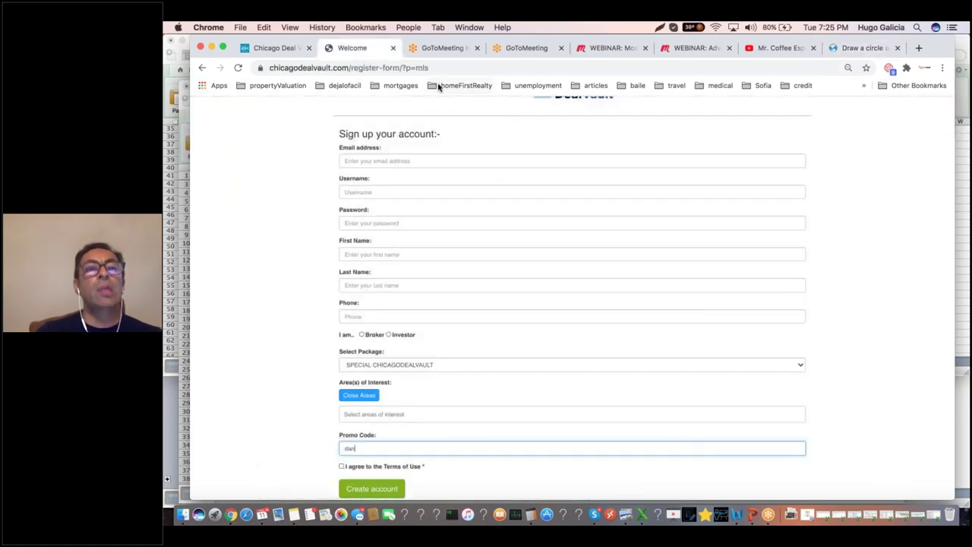
key("super+l")
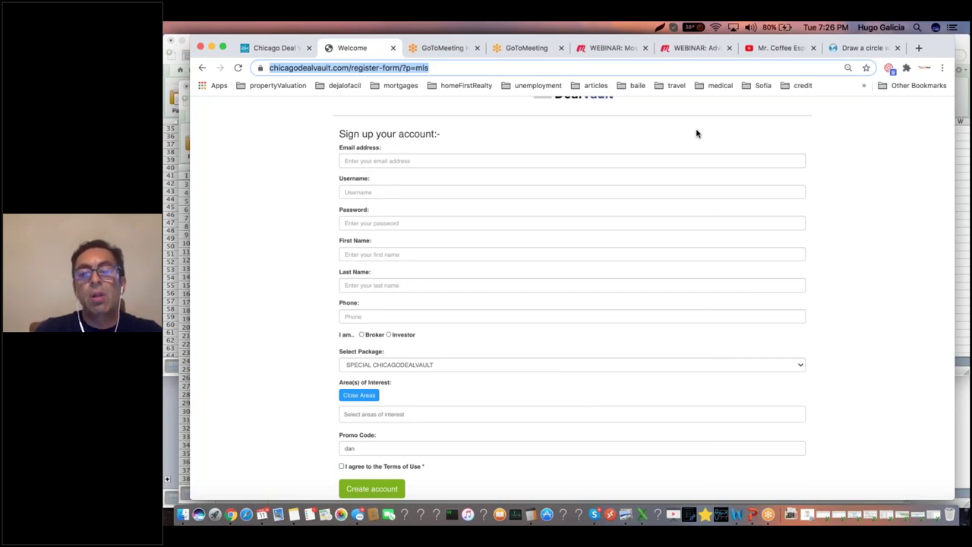
double_click(358, 449)
type("rental")
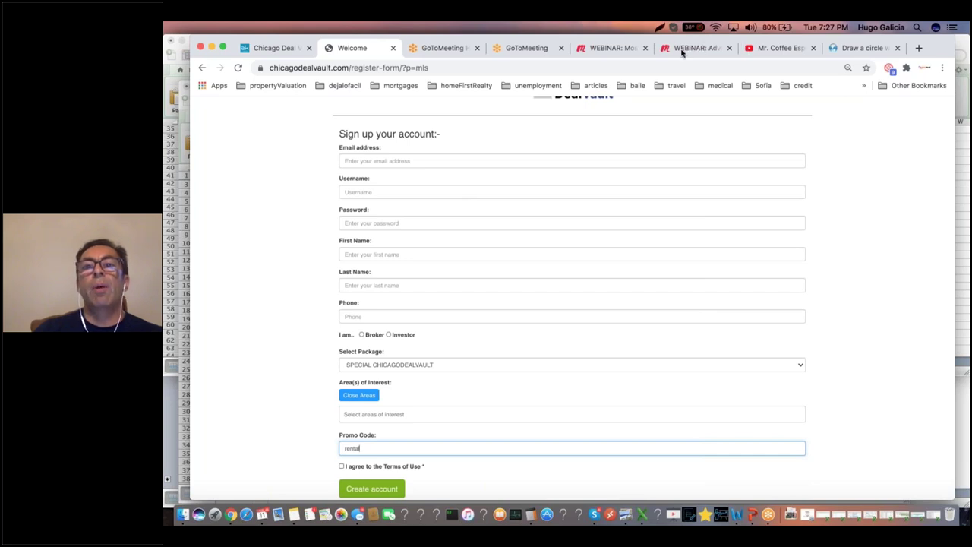
left_click(682, 49)
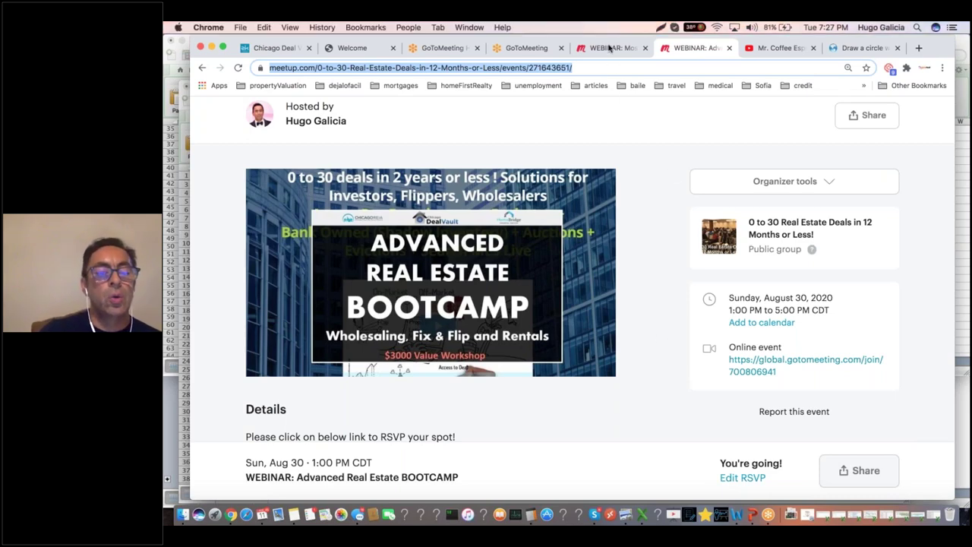
- Browse the 0 to 30 Real Estate Deals upcoming webinars, then bring up Top Rental Markets.xlsx
left_click(609, 48)
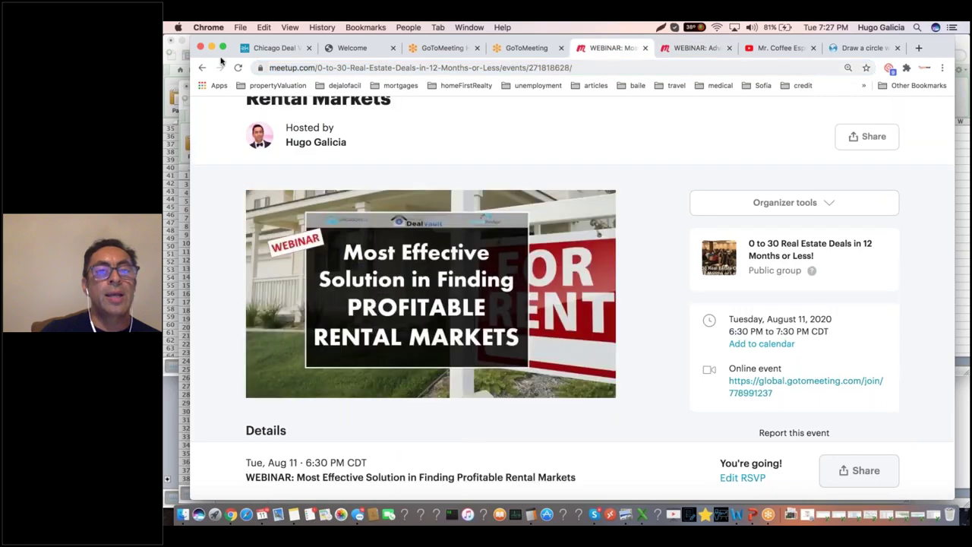
left_click(202, 67)
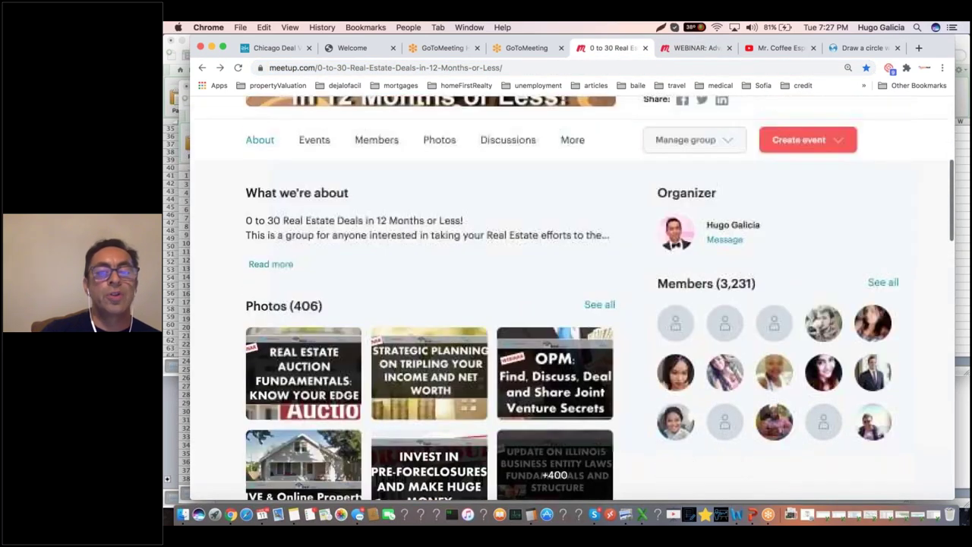
scroll(376, 371, "down", 4)
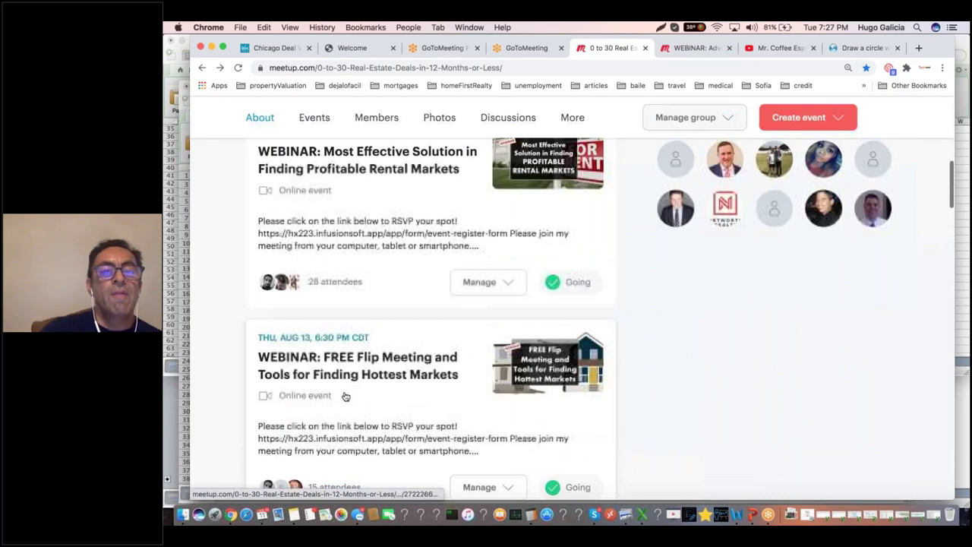
scroll(345, 396, "down", 1)
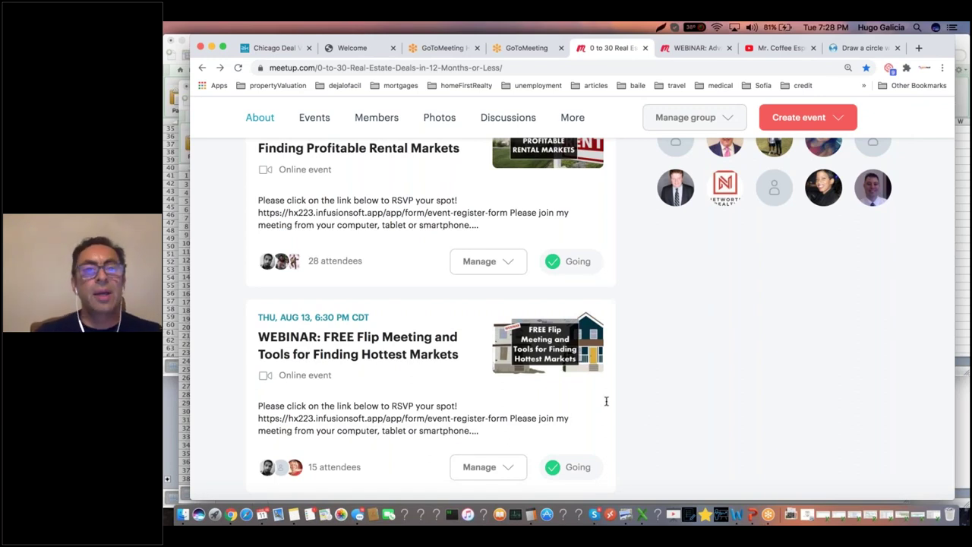
key("super+Tab")
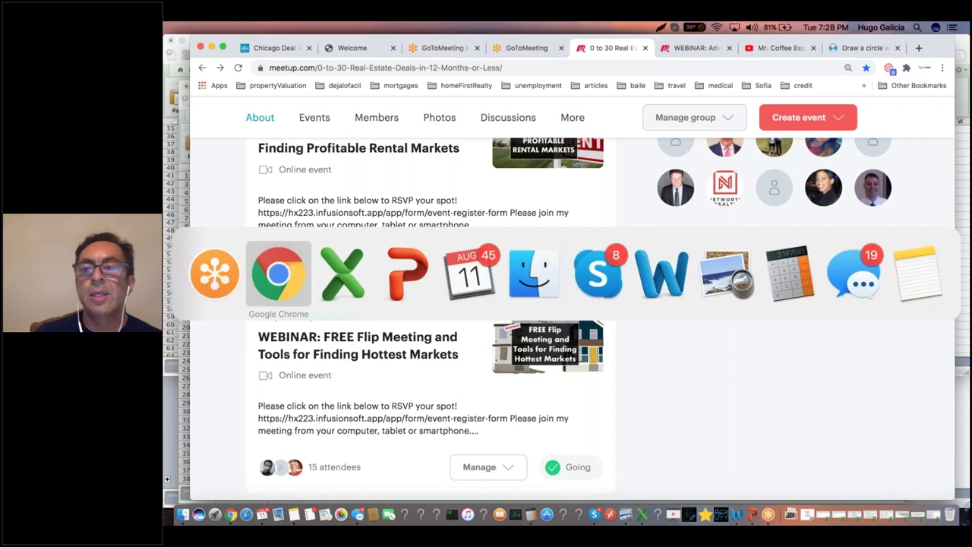
key("super+Tab")
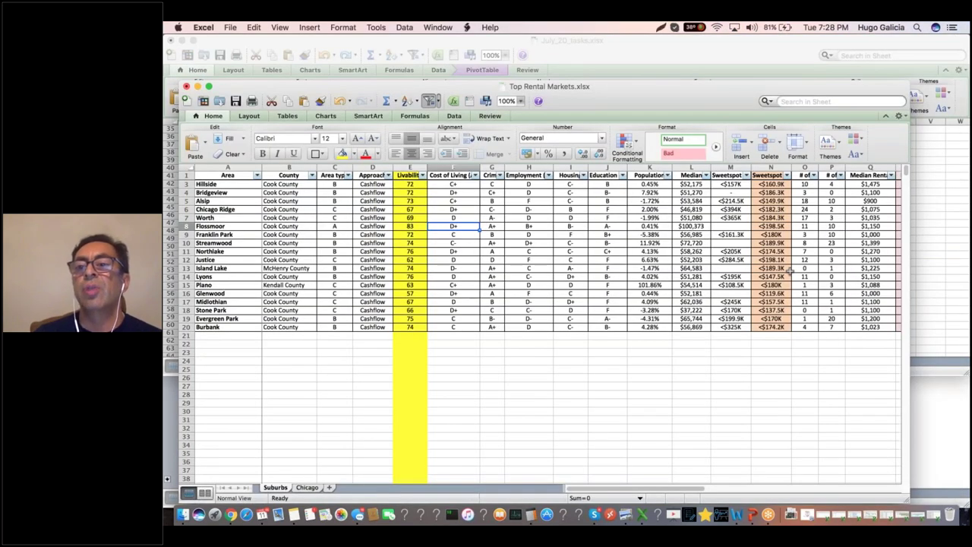
- Scan the Suburbs sheet across to the Conclusions column and back, then return to the Meetup events list
scroll(790, 271, "down", 4)
scroll(790, 271, "right", 2)
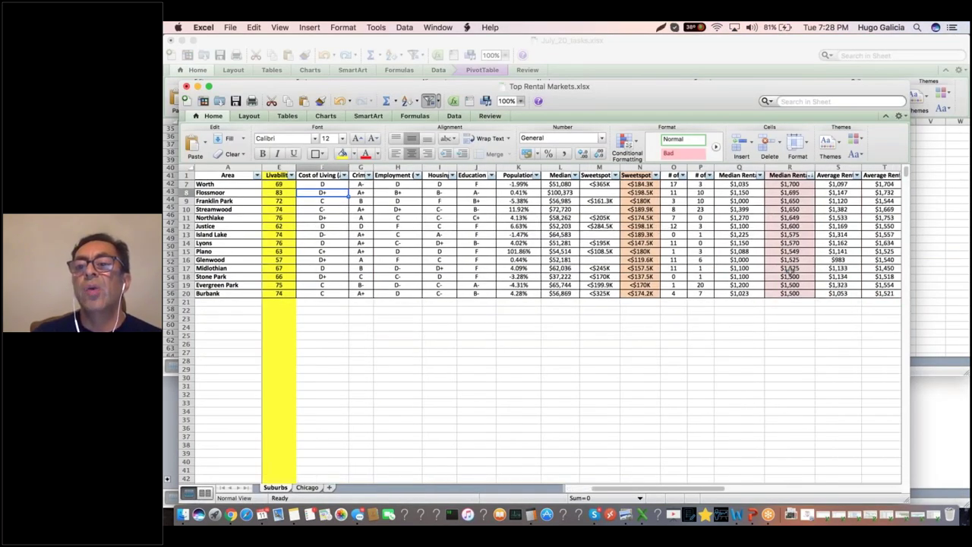
scroll(790, 271, "right", 3)
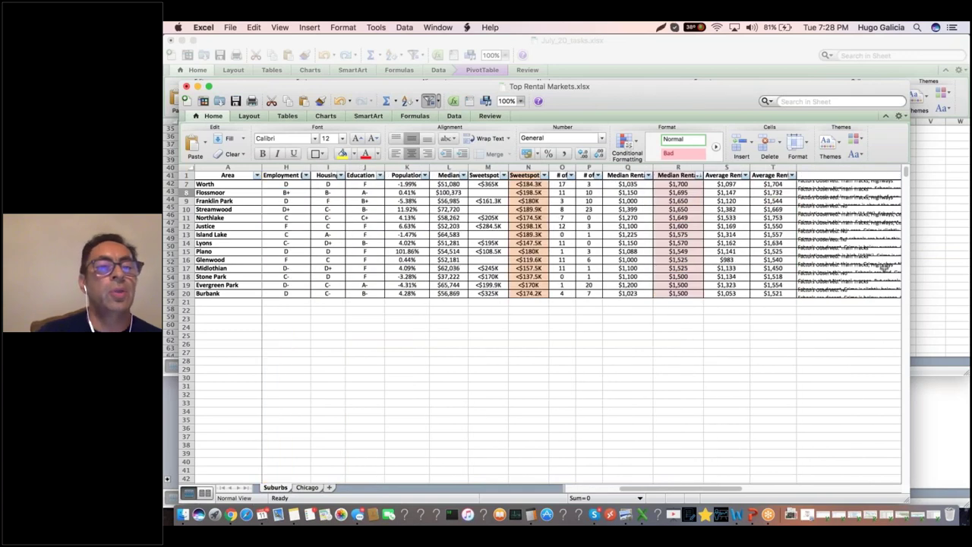
scroll(885, 267, "right", 6)
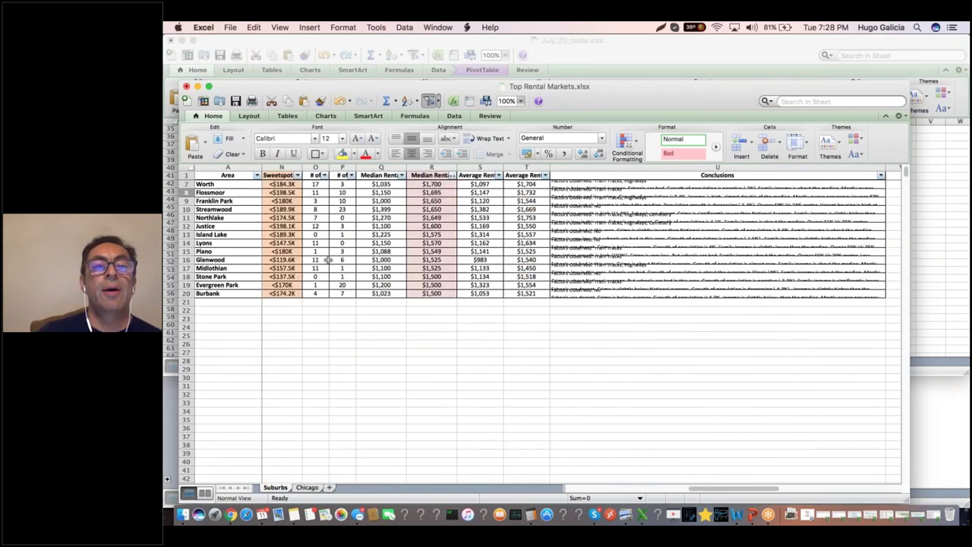
scroll(329, 260, "left", 10)
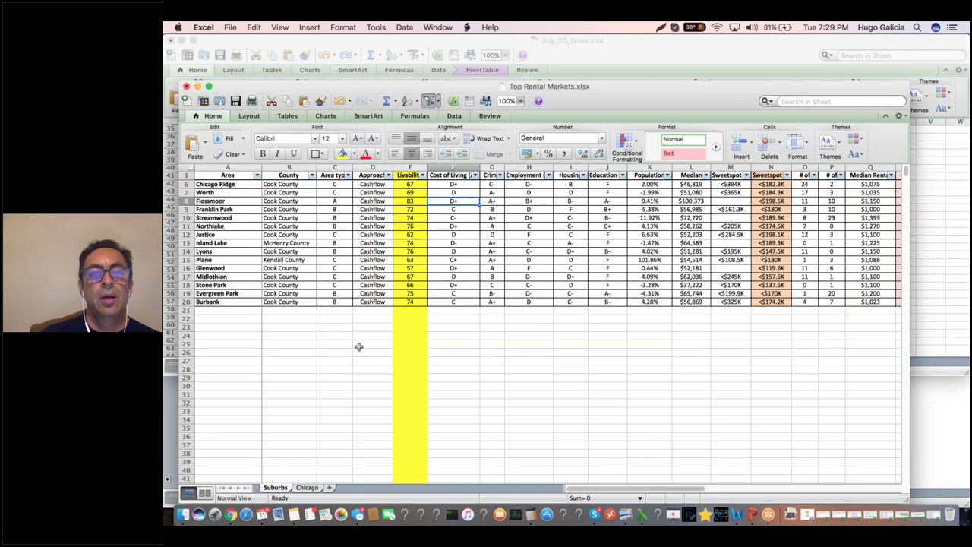
scroll(358, 345, "up", 3)
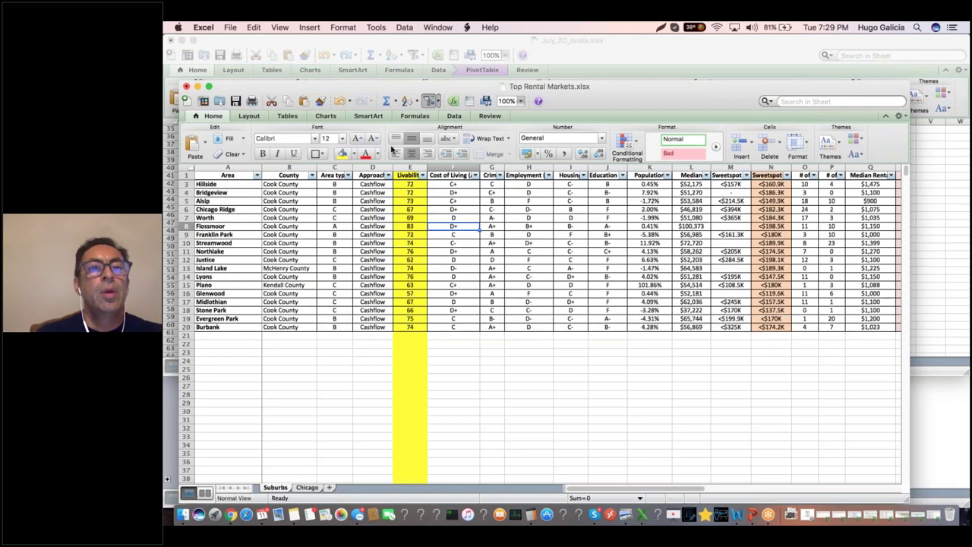
left_click(376, 55)
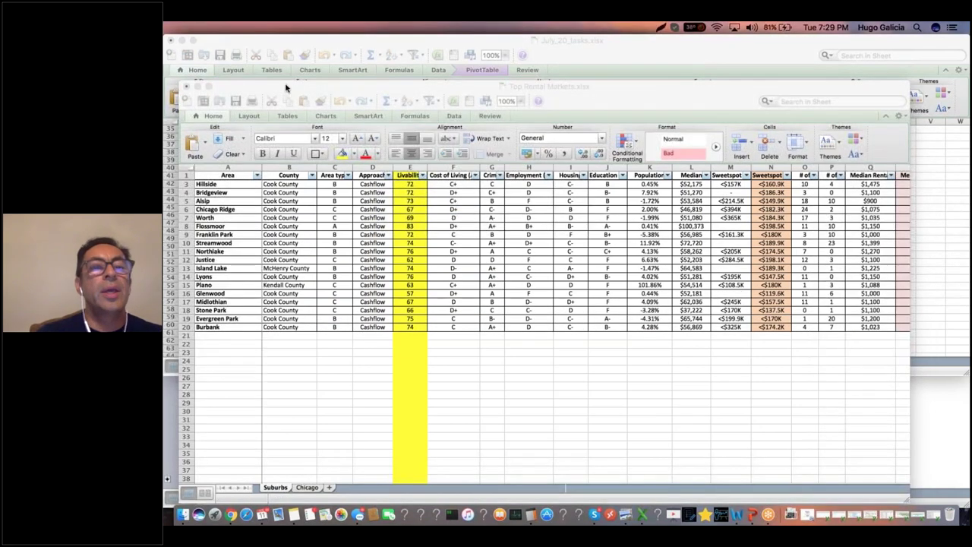
key("super+Tab")
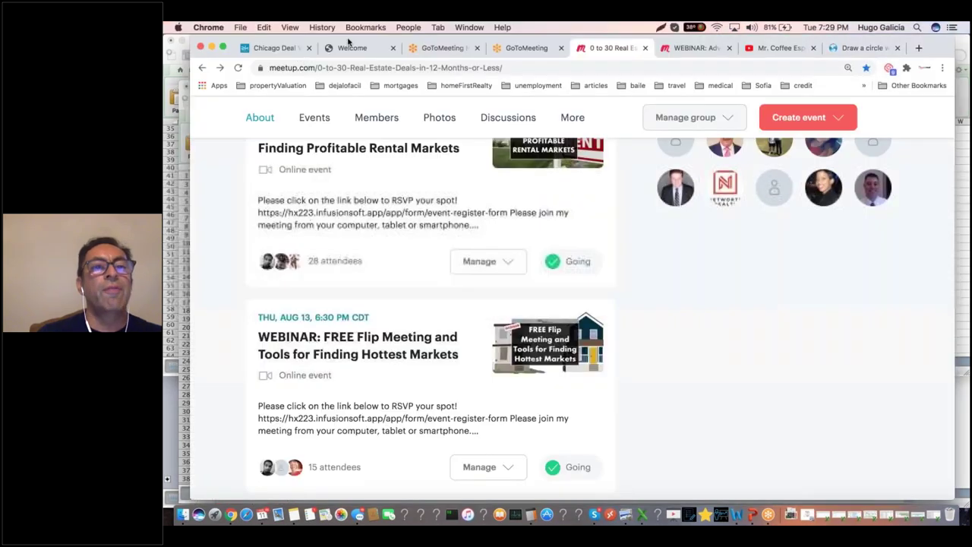
- Back on the sign-up form with promo code rental, review the package list and keep SPECIAL CHICAGODEALVAULT
left_click(347, 48)
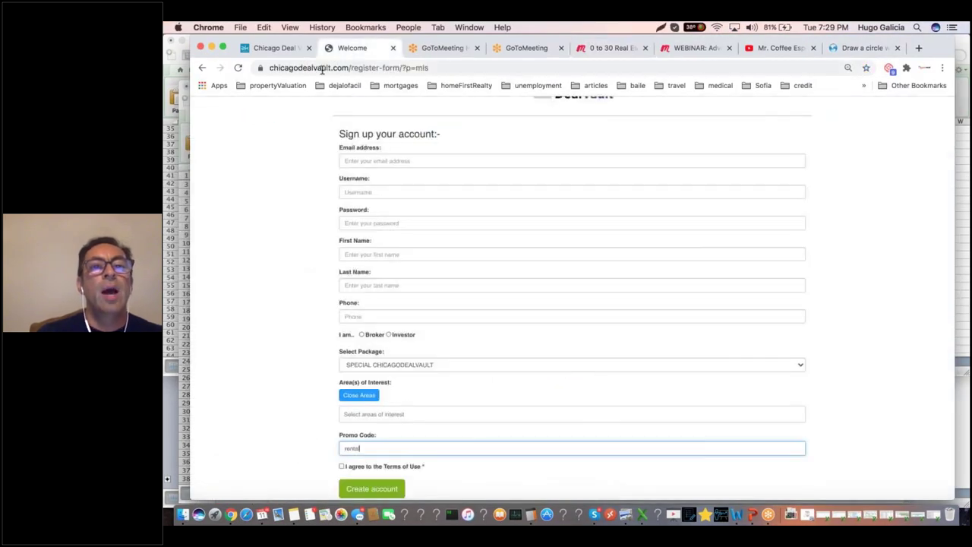
left_click(425, 69)
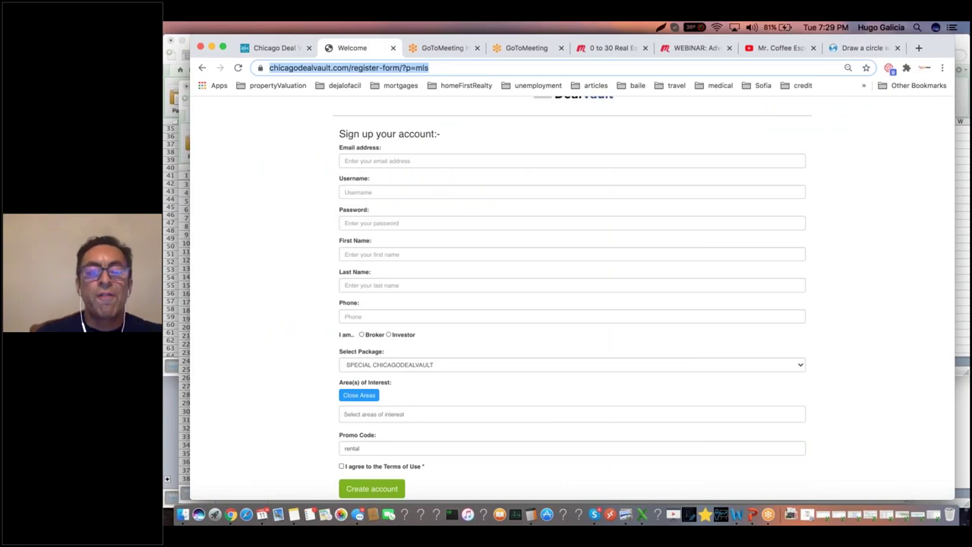
left_click(356, 368)
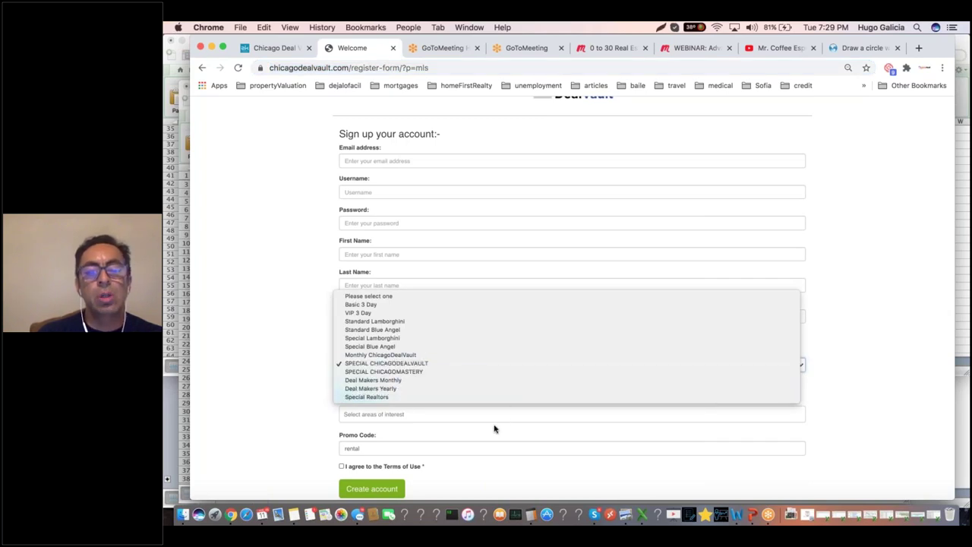
key("Escape")
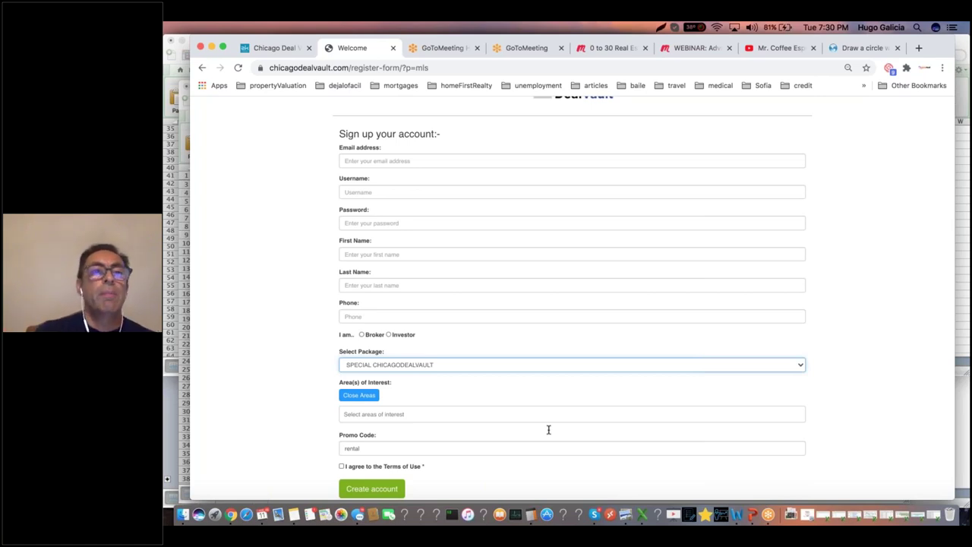
- Switch to the Area Reports page and expand the Off Market Properties menu
left_click(275, 48)
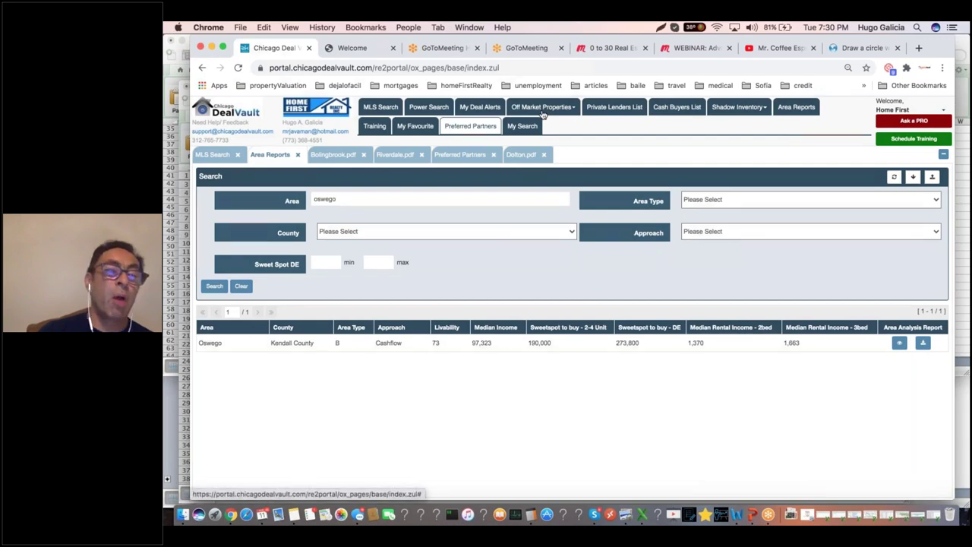
left_click(542, 109)
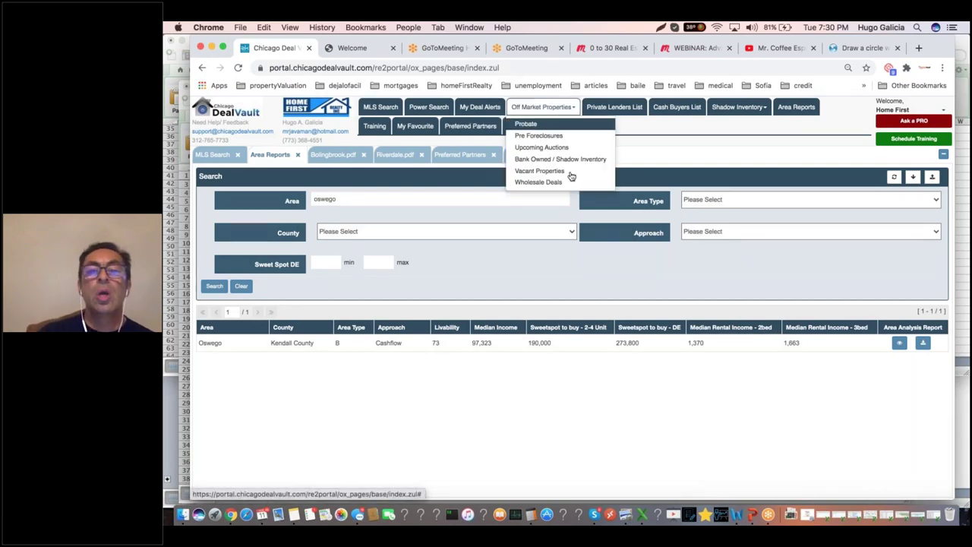